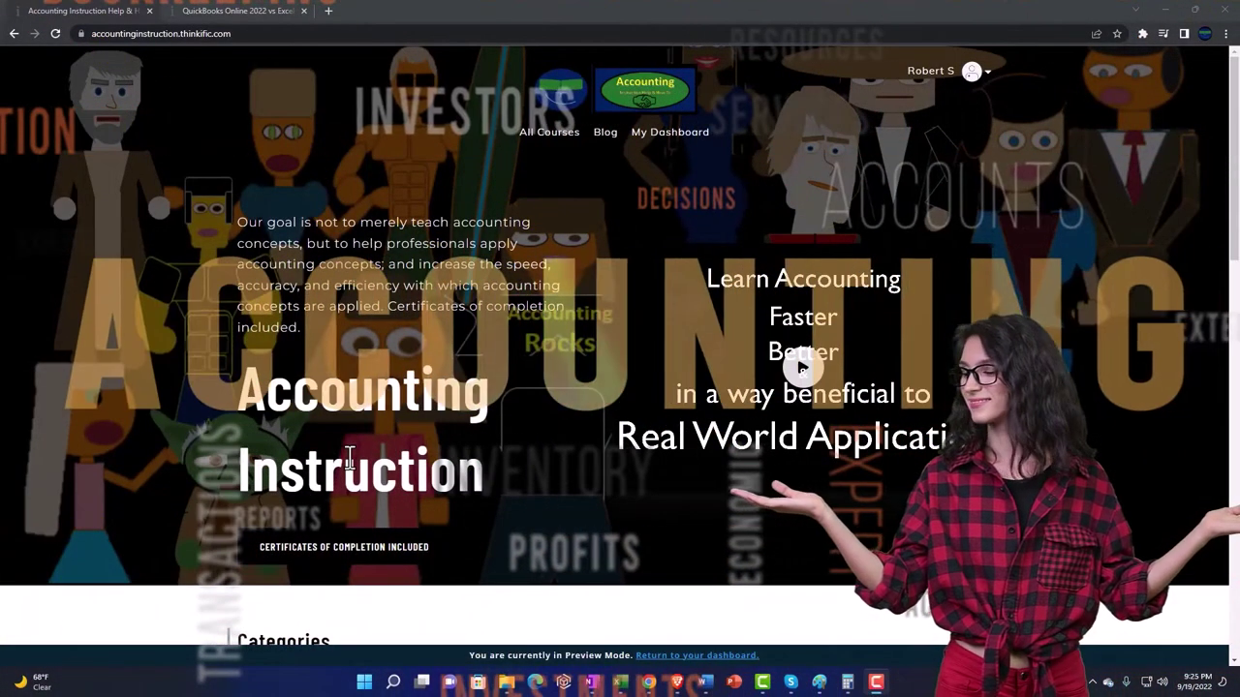
# Look through the accounting course categories and the lesson sections of the QuickBooks Online 2022 course.
pyautogui.scroll(-6, 172, 534)
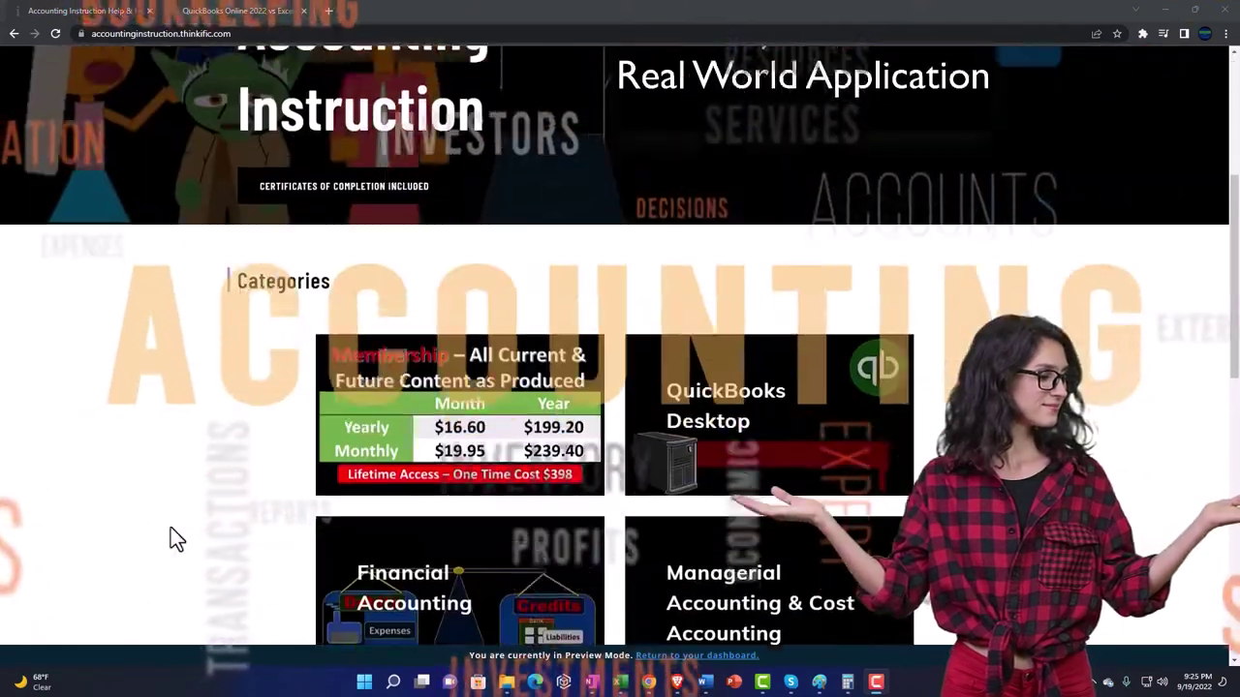
pyautogui.scroll(-5, 171, 530)
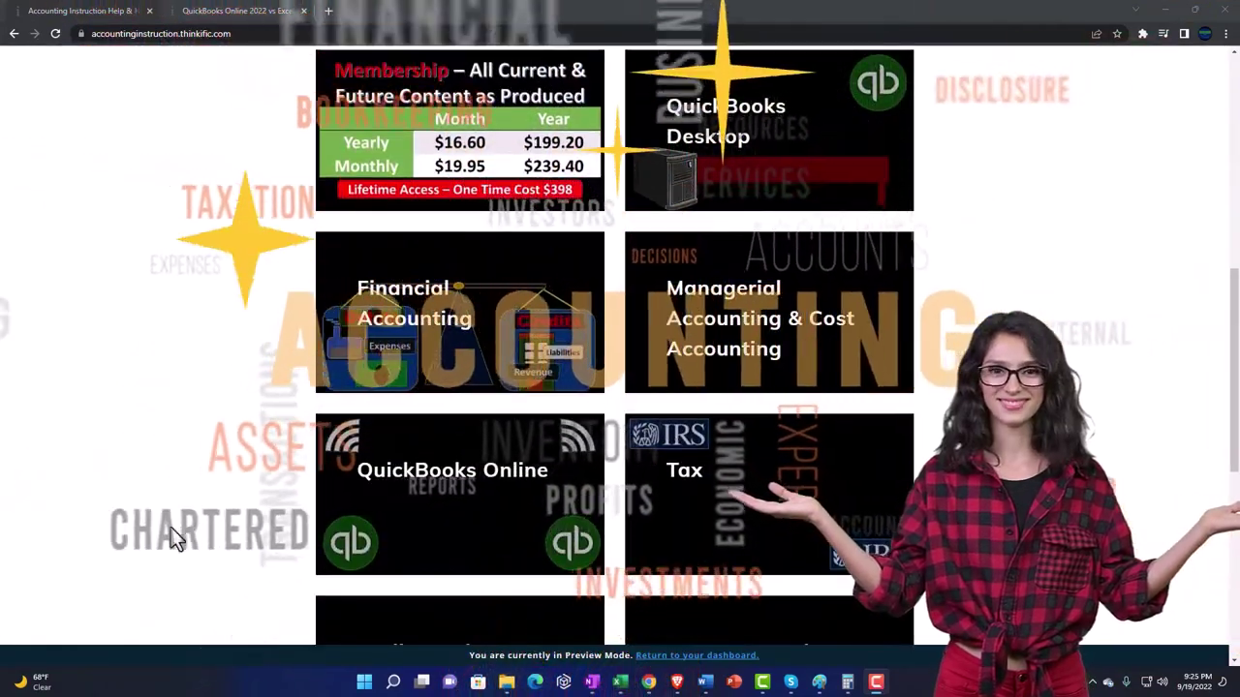
pyautogui.scroll(-2, 170, 528)
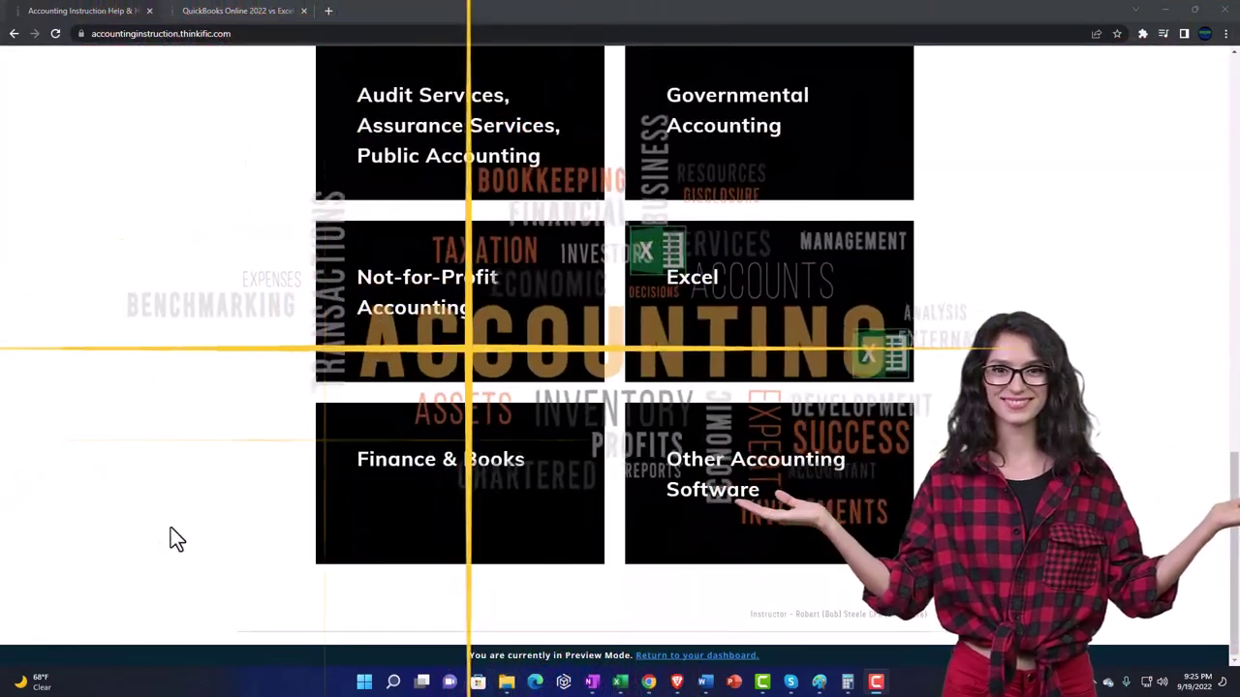
pyautogui.click(221, 12)
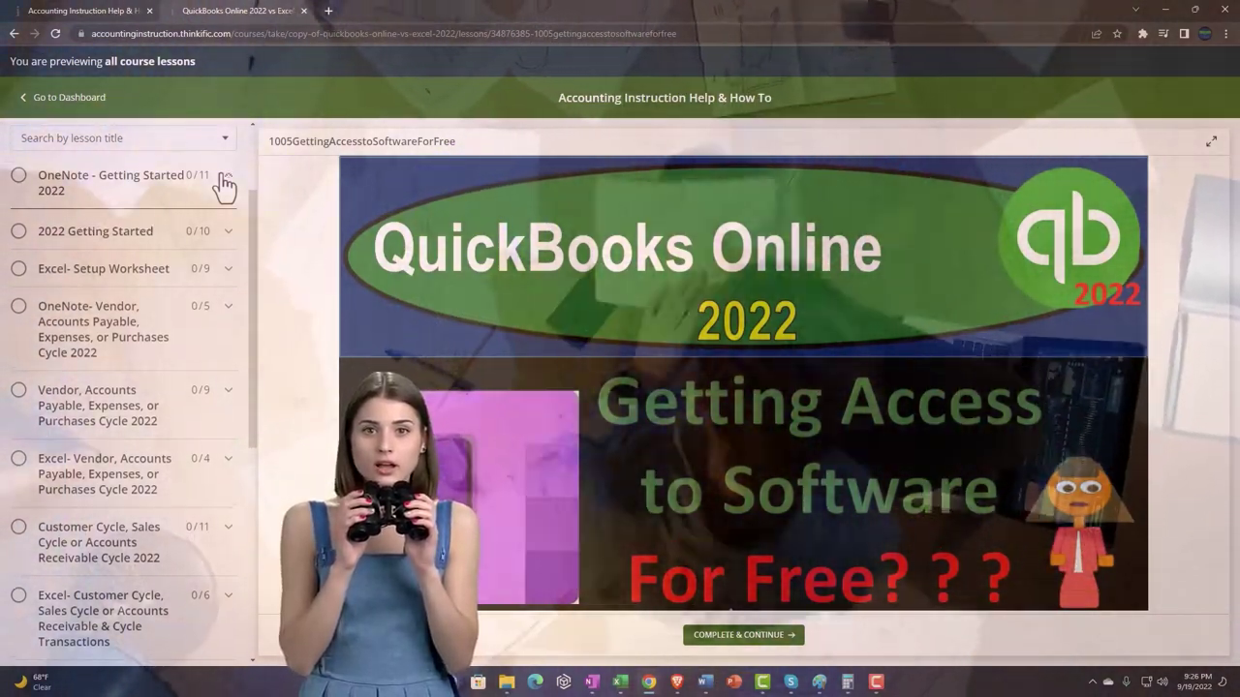
pyautogui.click(222, 179)
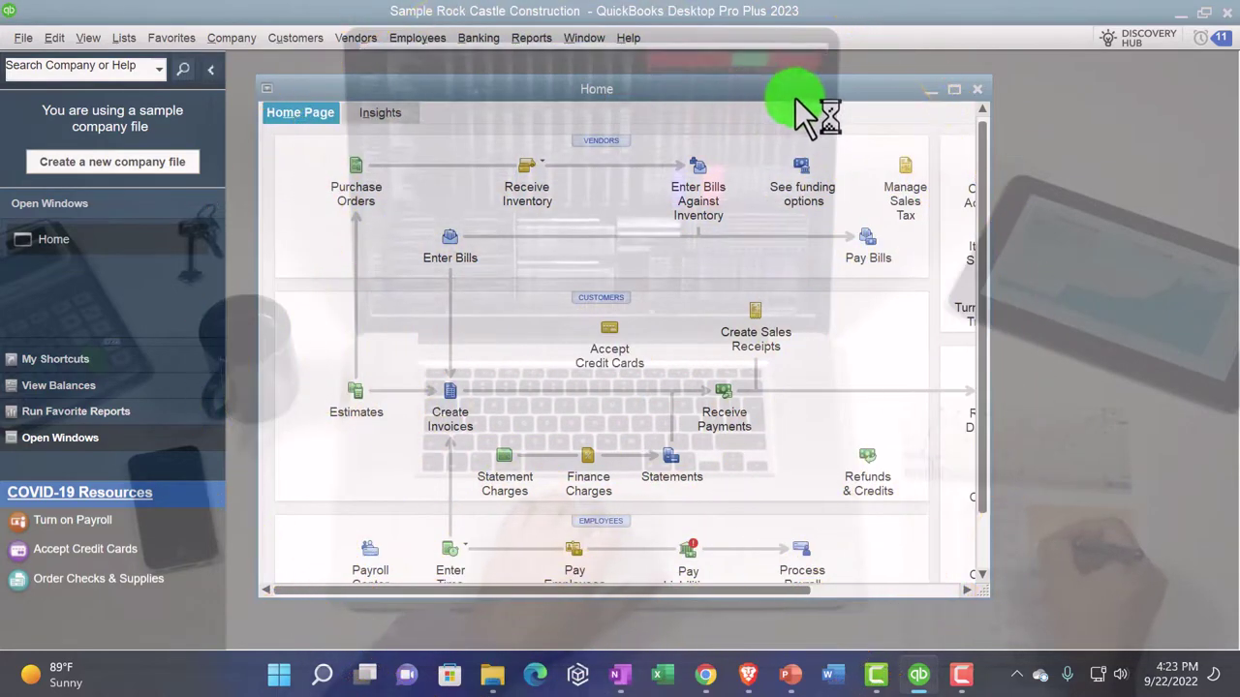
# Maximize the Home window of the sample company and make sure the open window list is displayed.
pyautogui.doubleClick(950, 87)
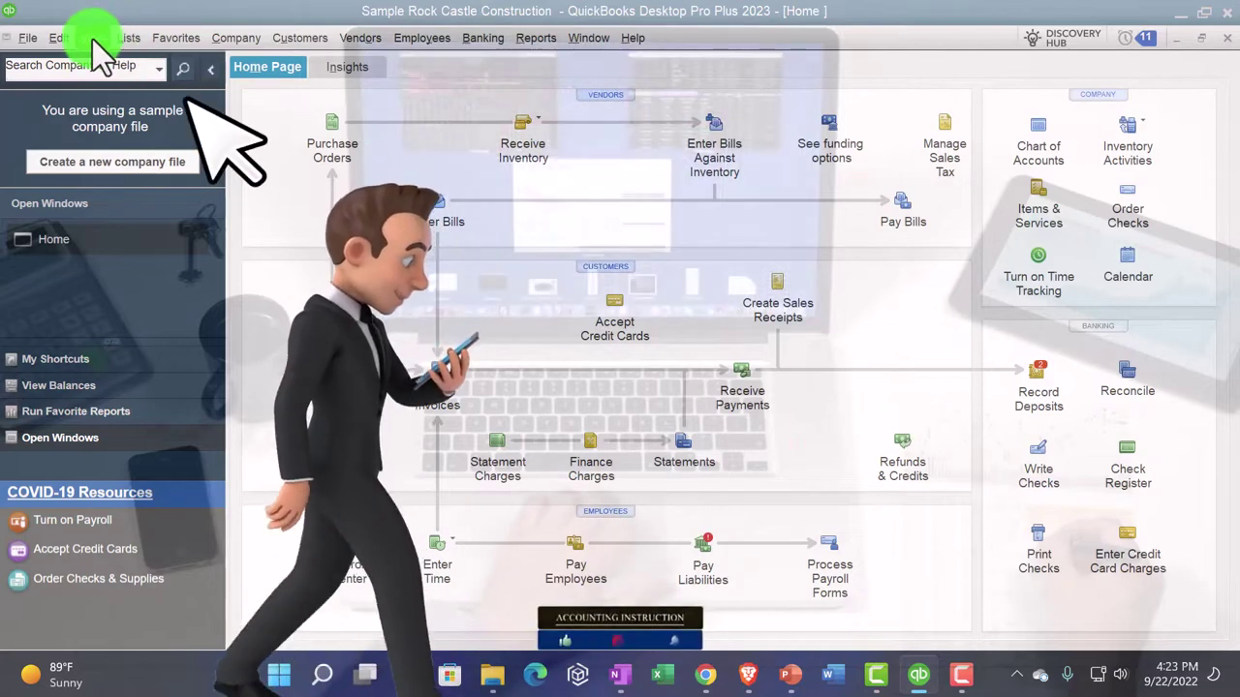
pyautogui.click(92, 39)
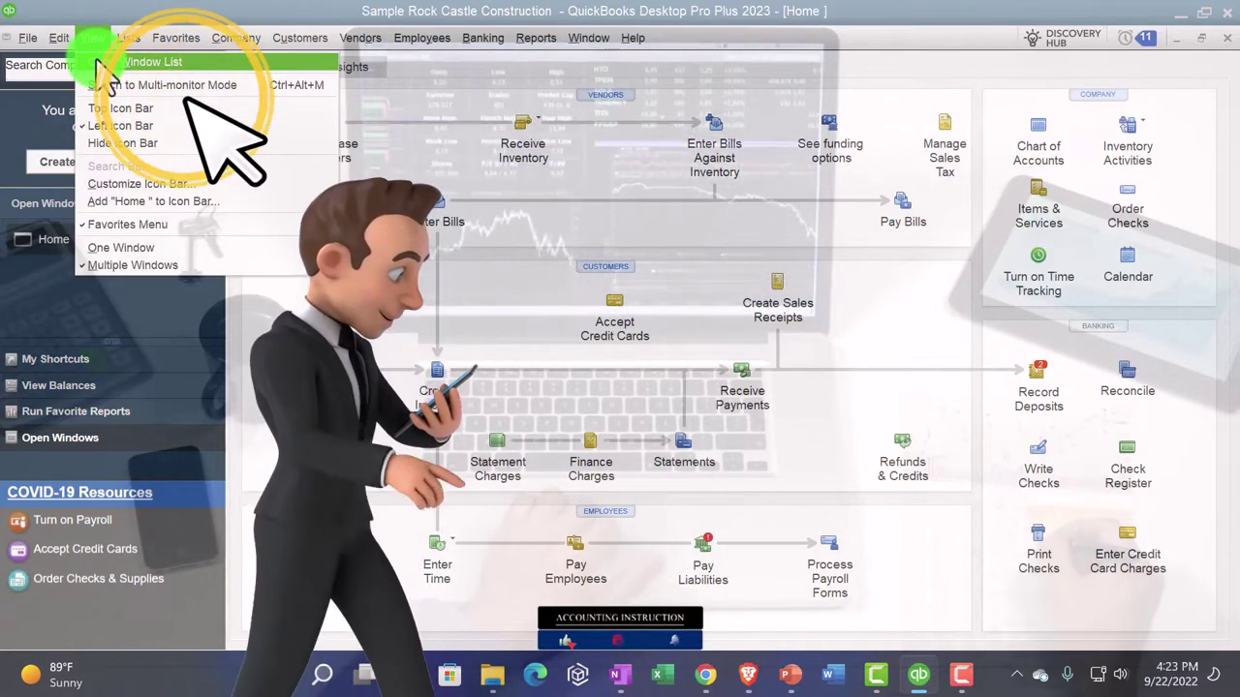
pyautogui.click(98, 62)
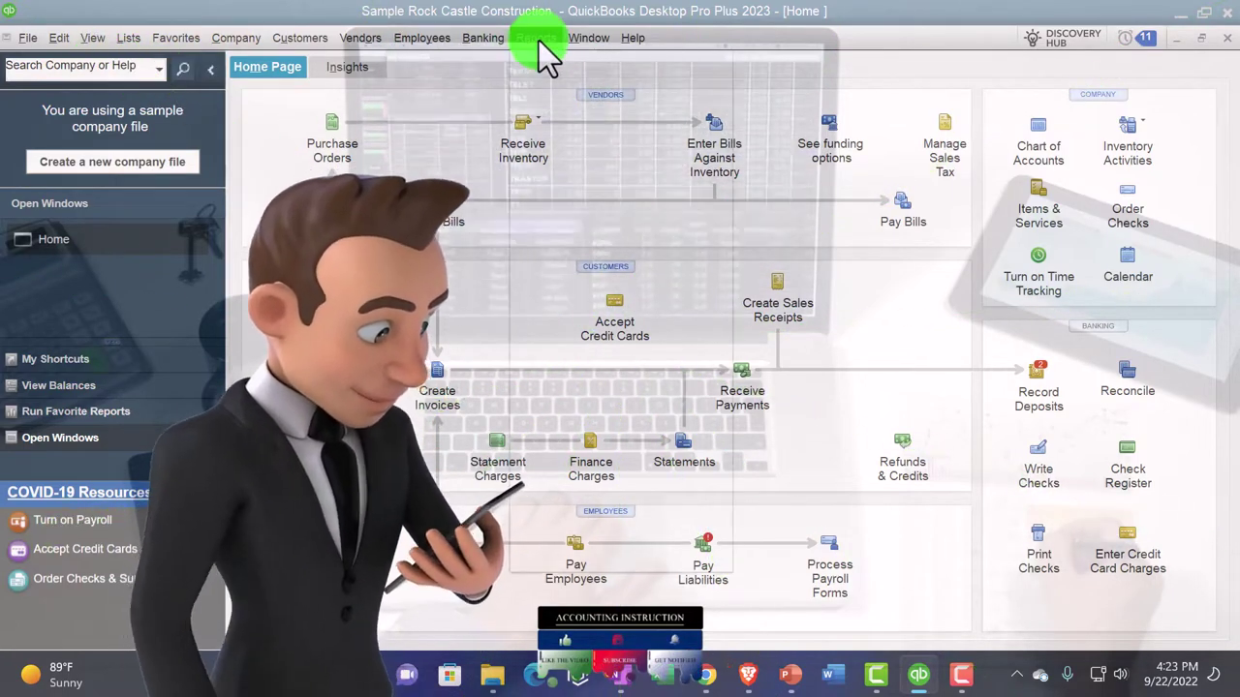
# Open the standard Profit & Loss report and set its date range from 01/01/2024 to 12/31/2024.
pyautogui.click(539, 40)
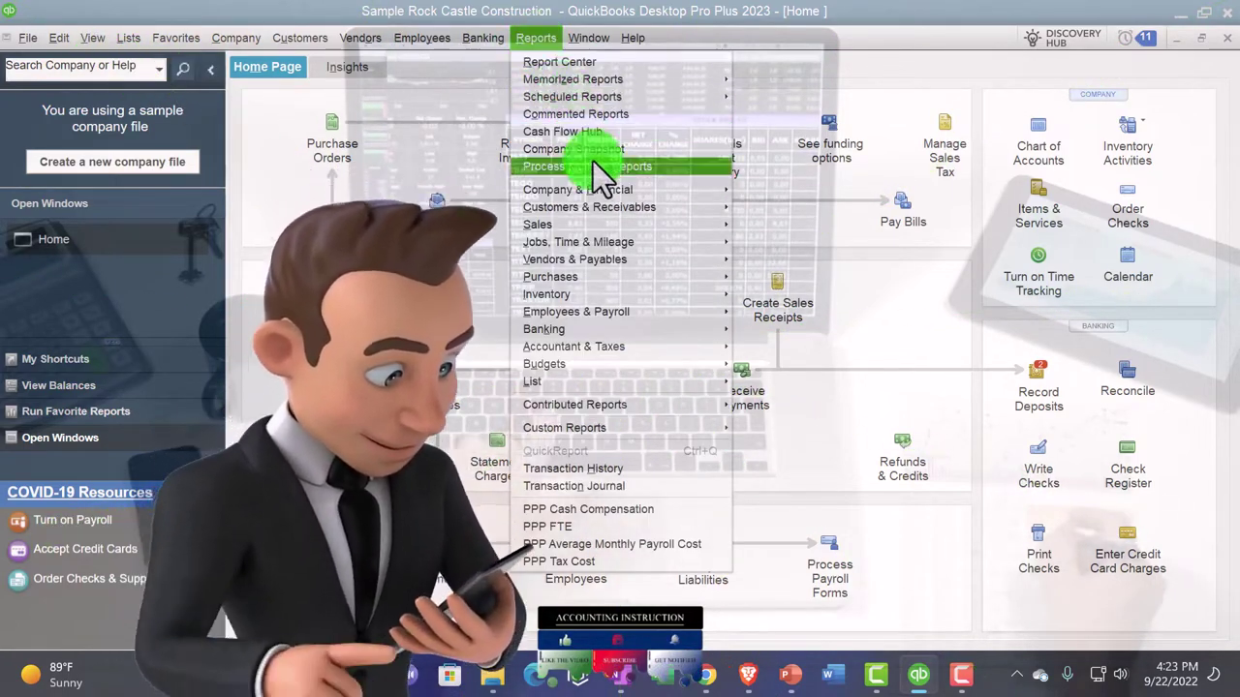
pyautogui.moveTo(611, 187)
pyautogui.click(736, 194)
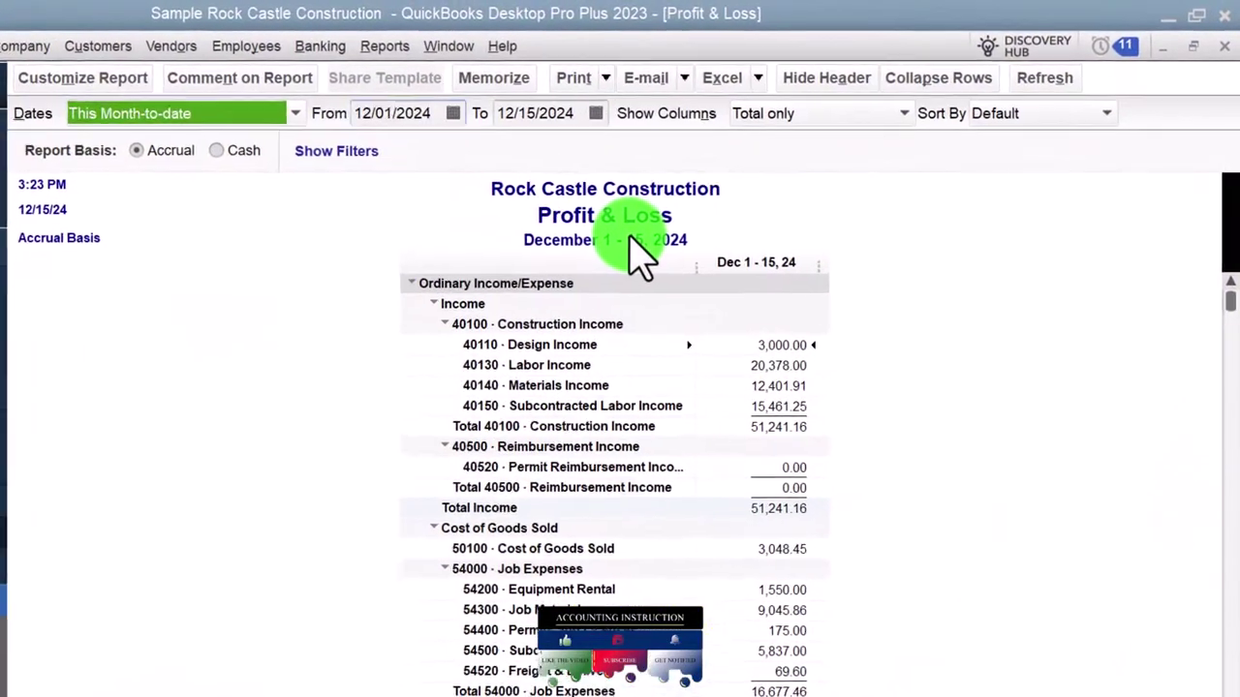
pyautogui.press('Tab')
pyautogui.write('01/01/2024')
pyautogui.press('Tab')
pyautogui.write('123124')
pyautogui.press('Tab')
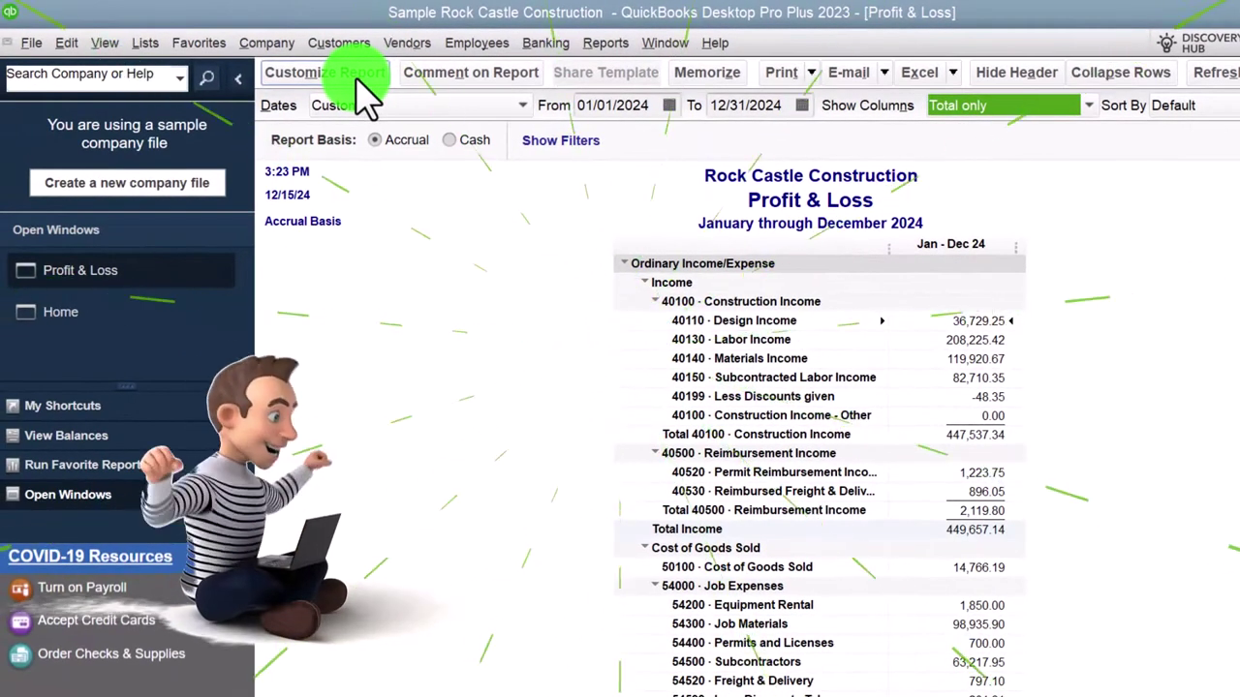
# Set the Profit & Loss report's column label font size to 12 and apply it to all related fonts.
pyautogui.click(329, 73)
pyautogui.click(678, 102)
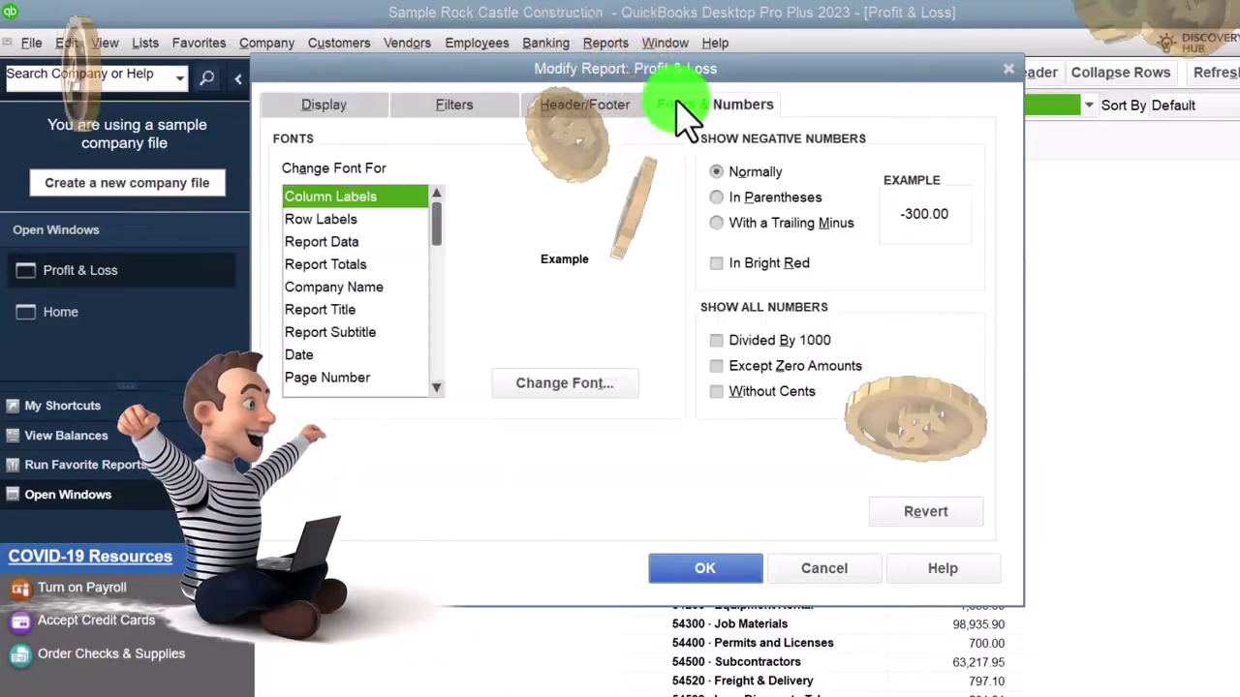
pyautogui.click(565, 384)
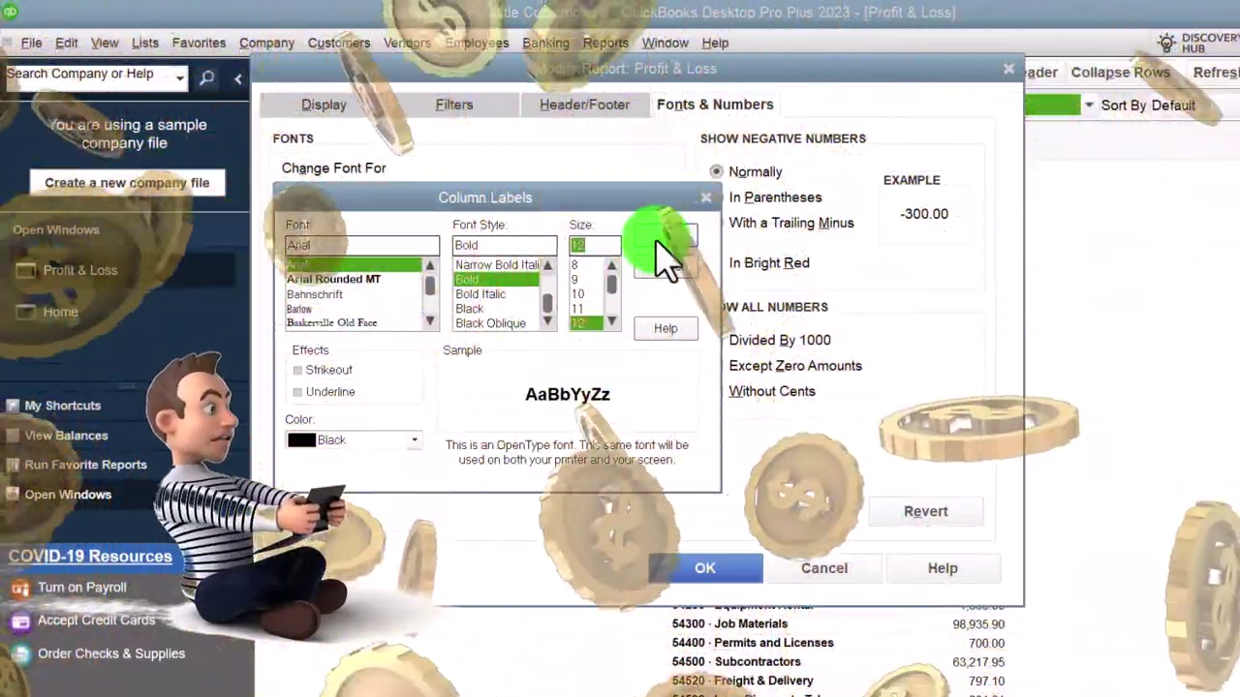
pyautogui.click(664, 236)
pyautogui.click(620, 238)
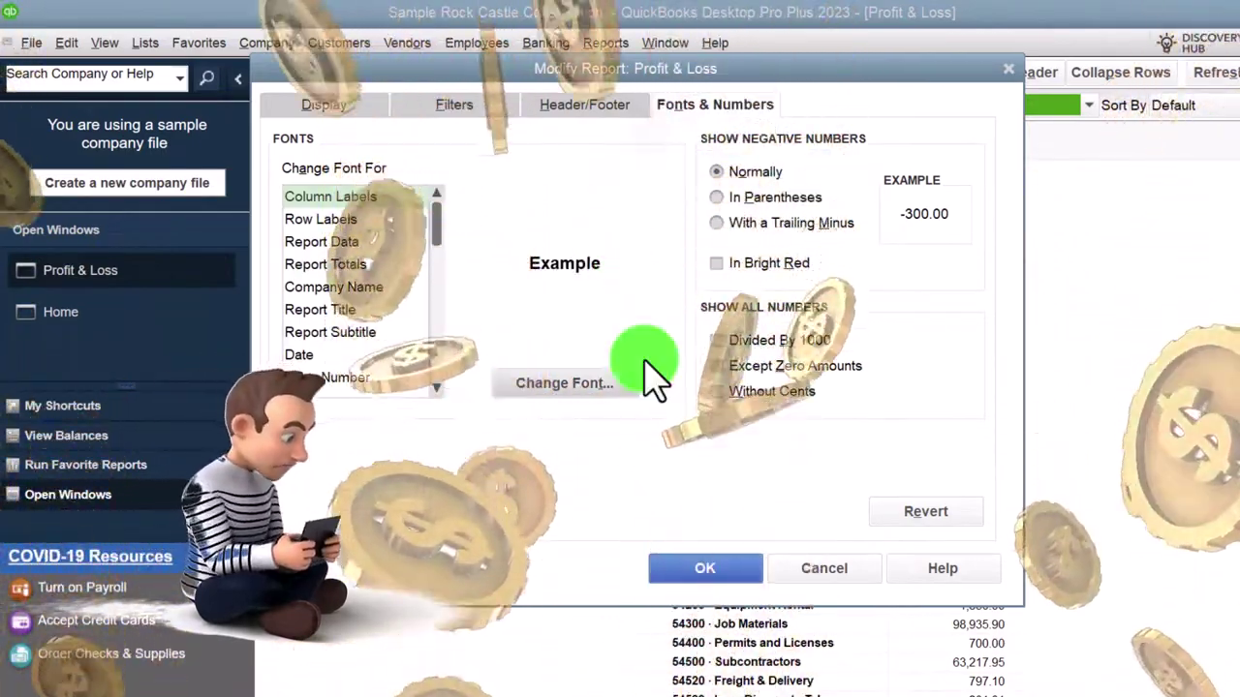
pyautogui.click(704, 570)
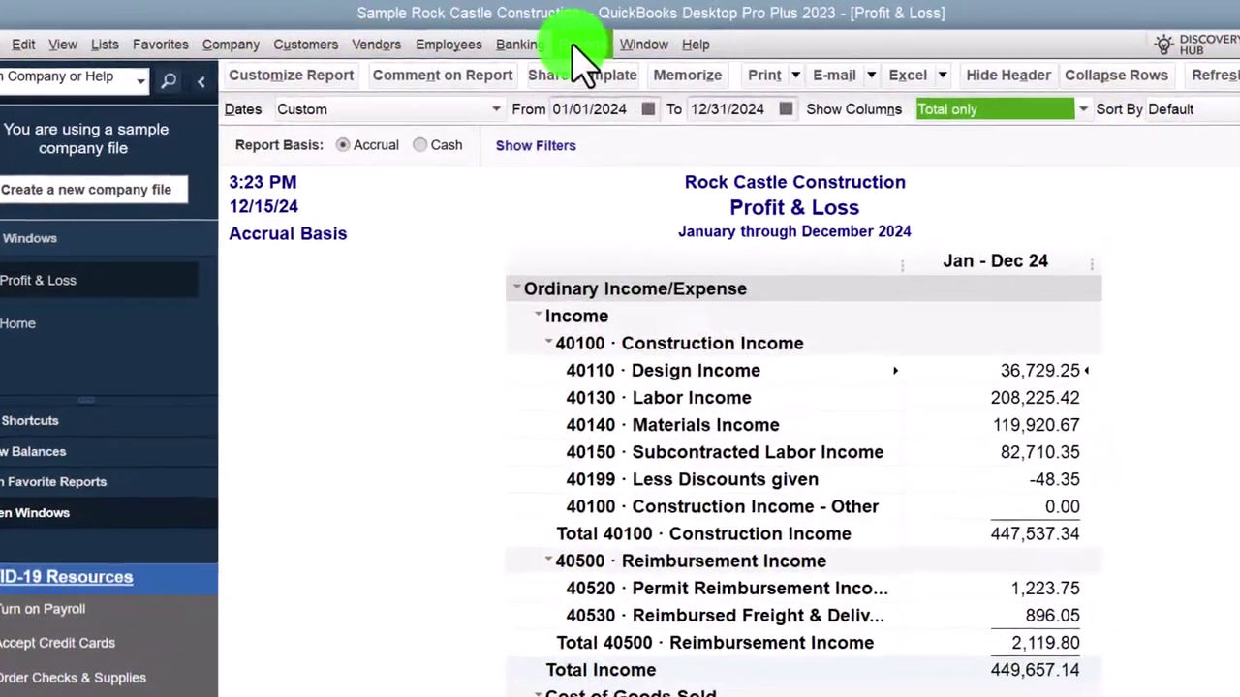
# Open the standard Balance Sheet report and set its as-of date to 12/31/2024.
pyautogui.click(605, 42)
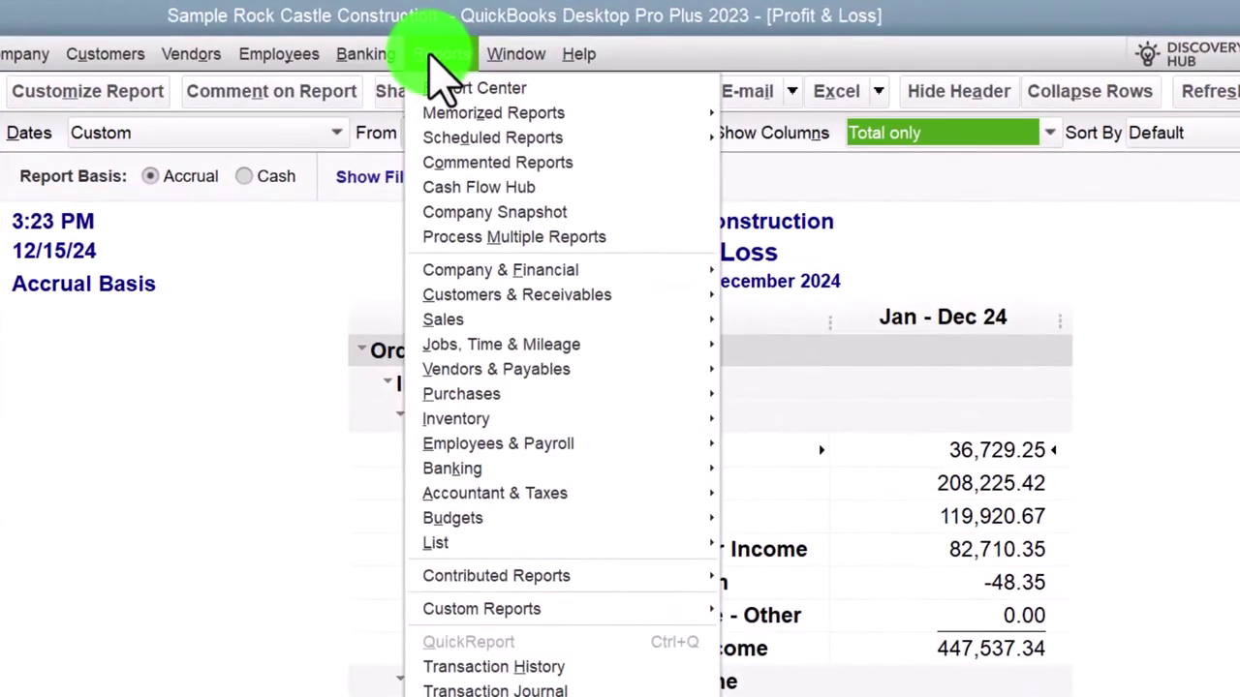
pyautogui.moveTo(484, 273)
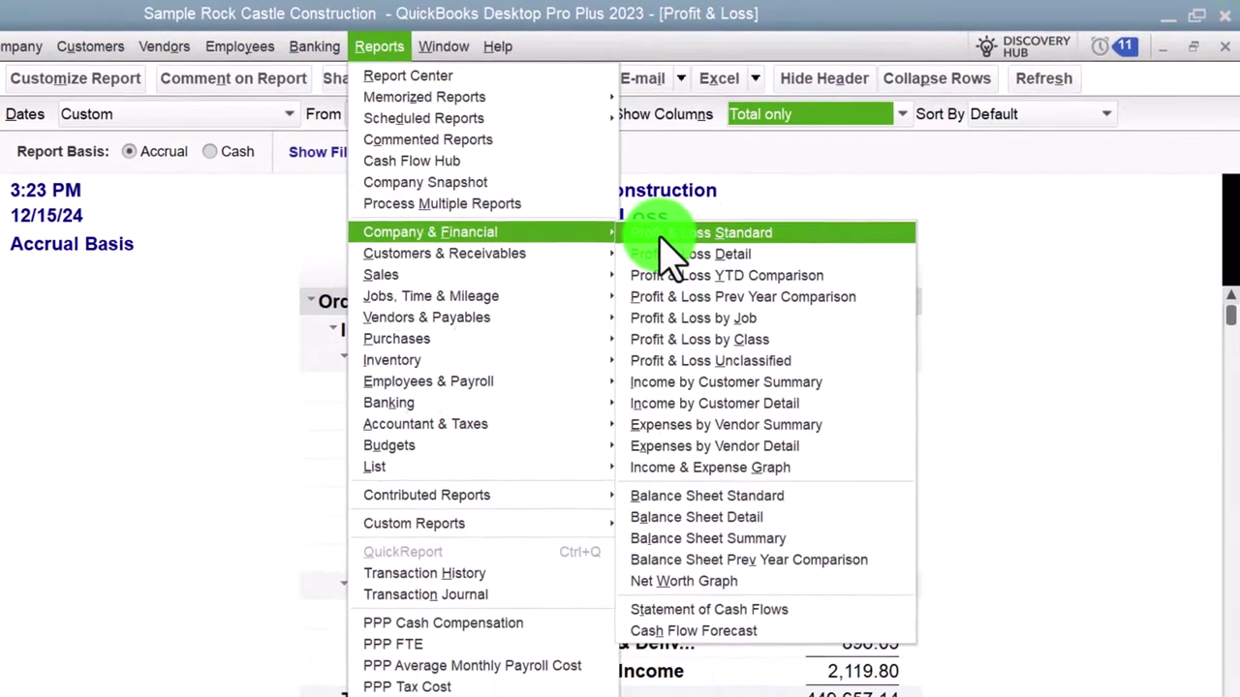
pyautogui.click(692, 504)
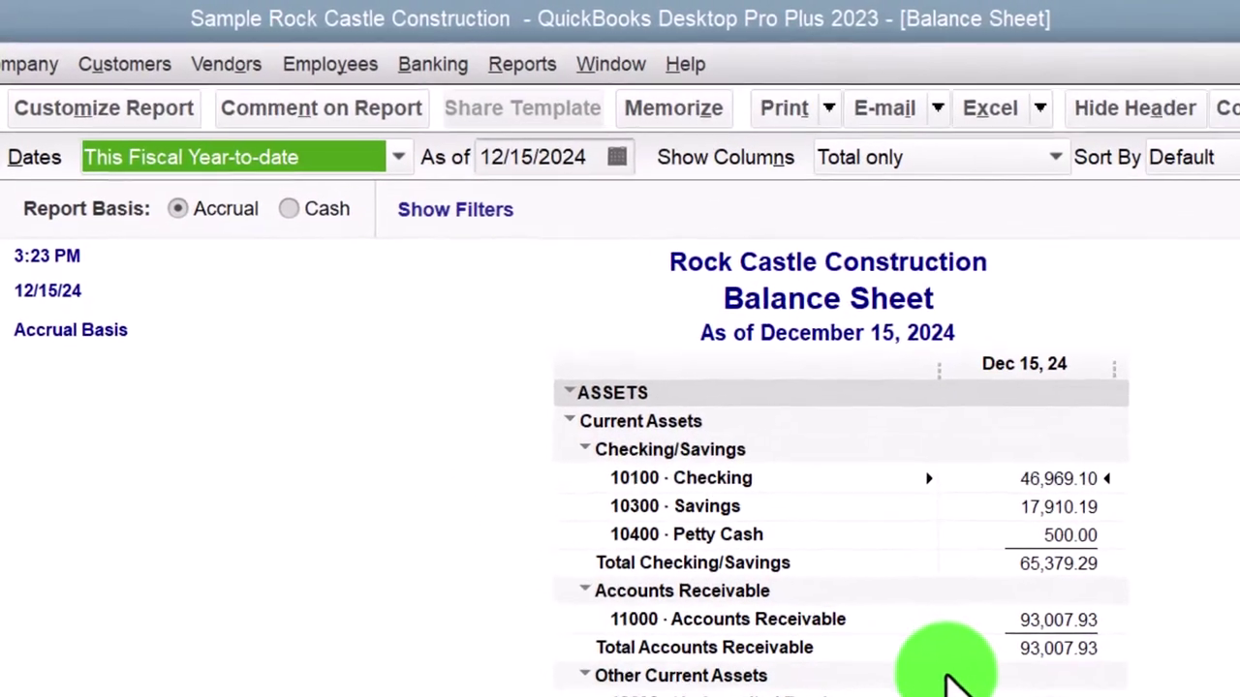
pyautogui.write('123124')
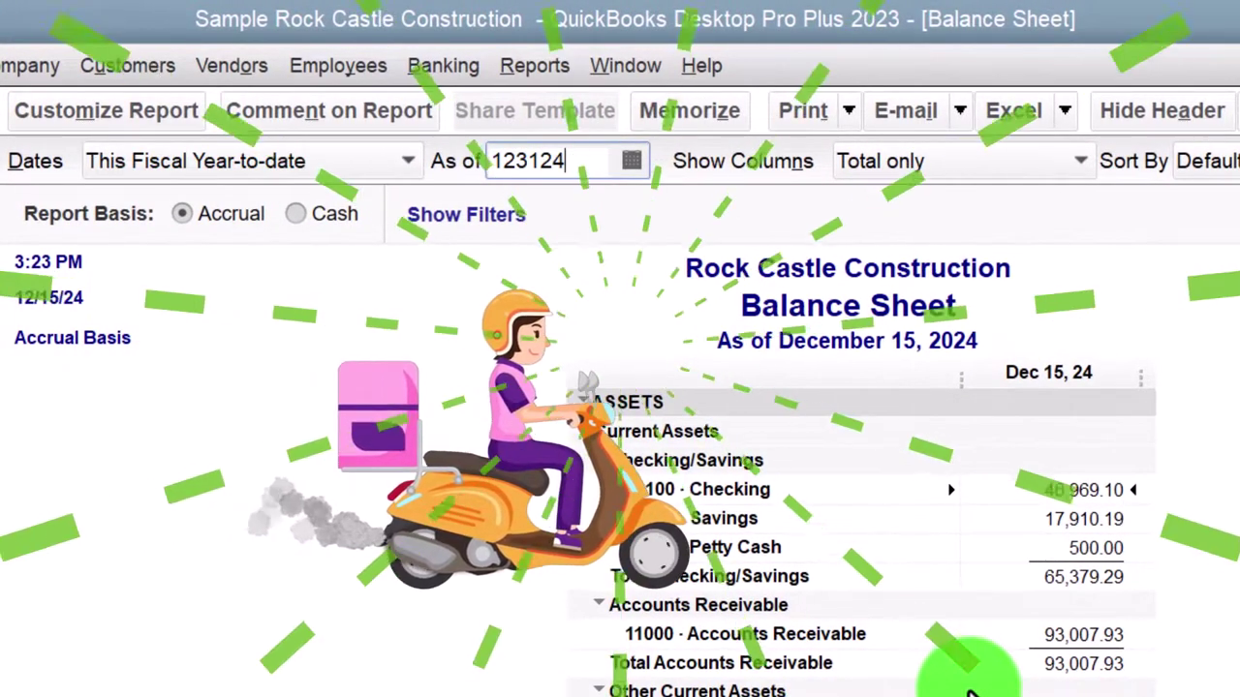
pyautogui.press('Tab')
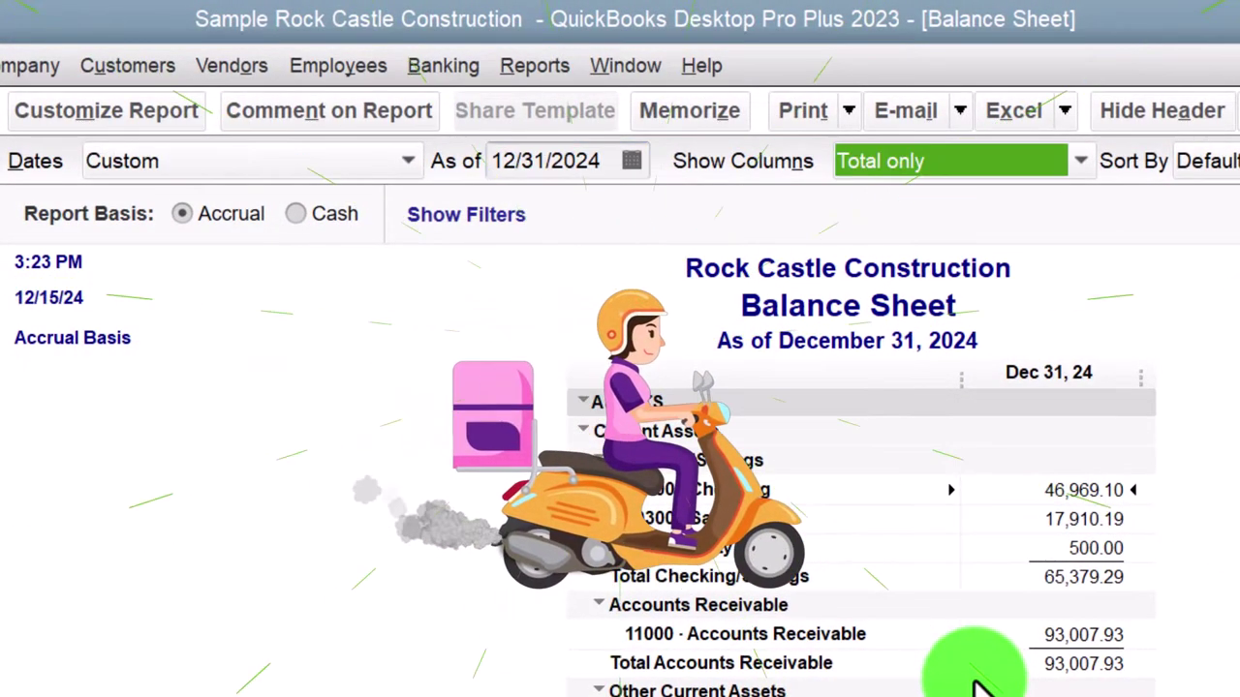
# Set the Balance Sheet report's column label font size to 12 and apply it to all related fonts.
pyautogui.click(157, 115)
pyautogui.click(683, 153)
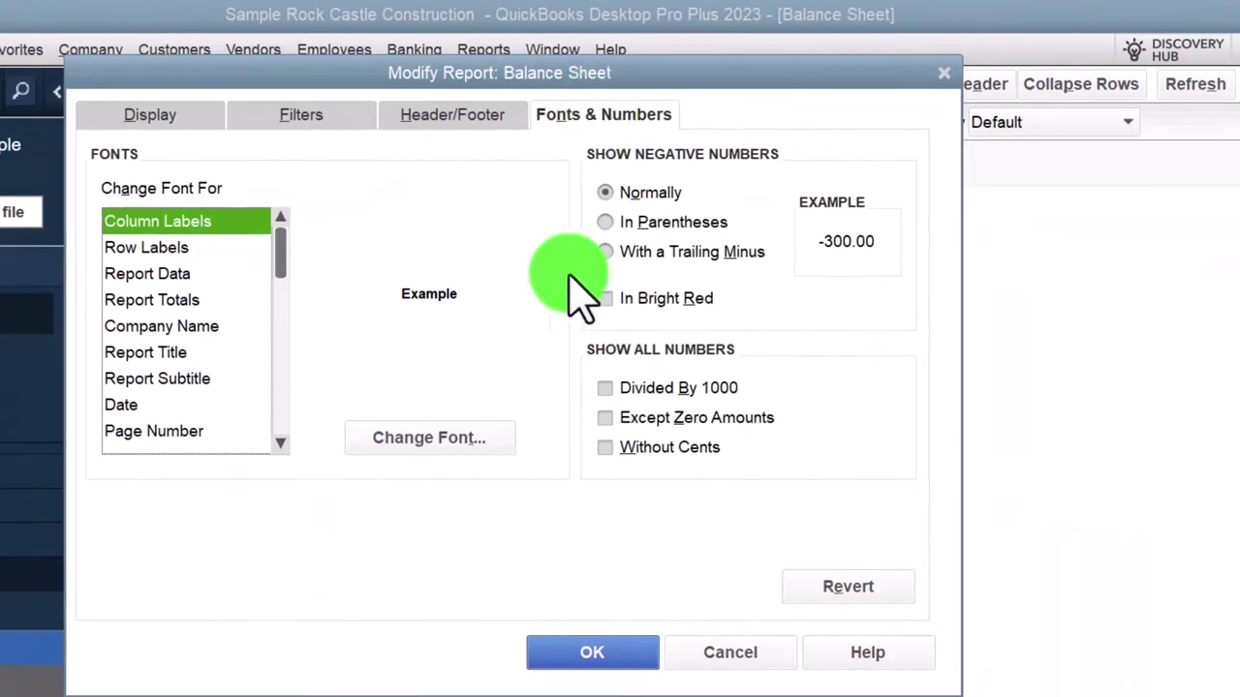
pyautogui.click(476, 438)
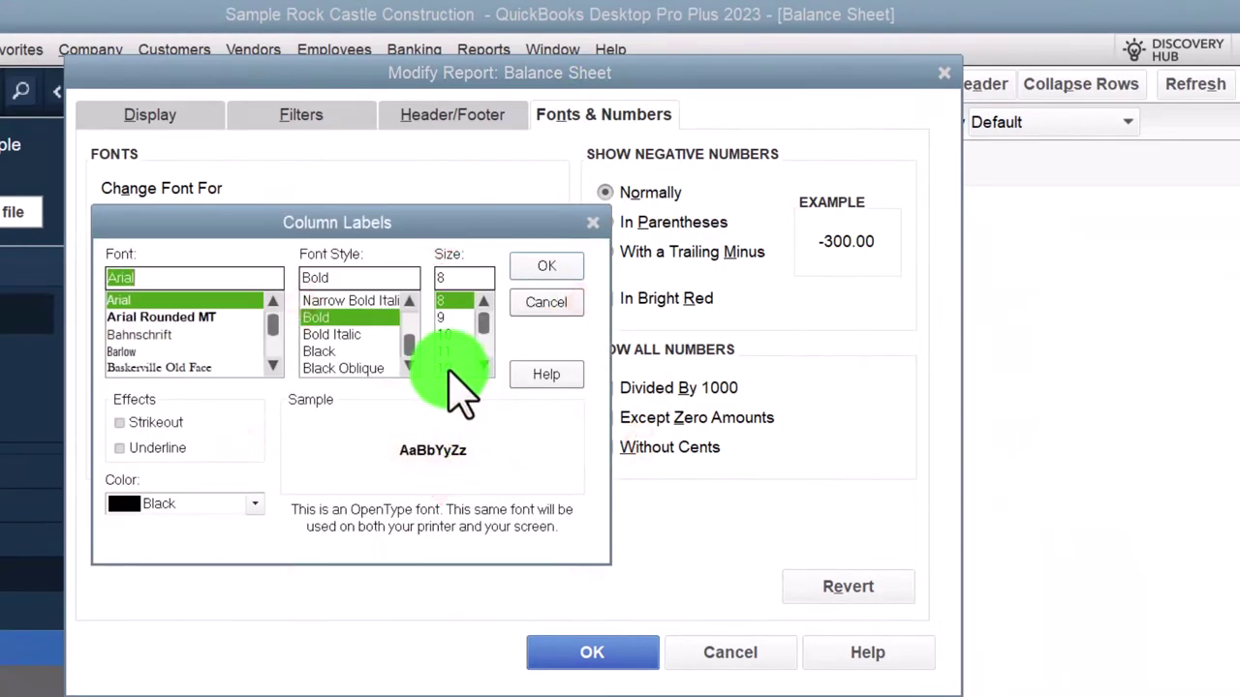
pyautogui.click(533, 268)
pyautogui.click(519, 279)
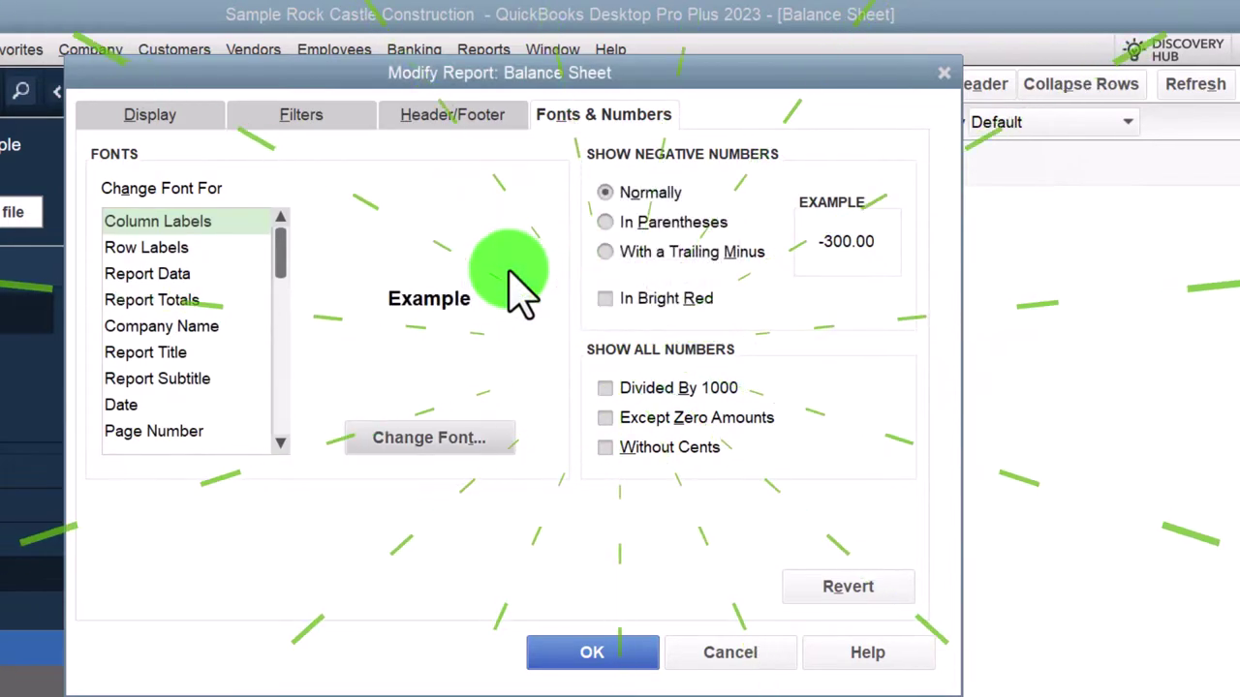
pyautogui.click(596, 653)
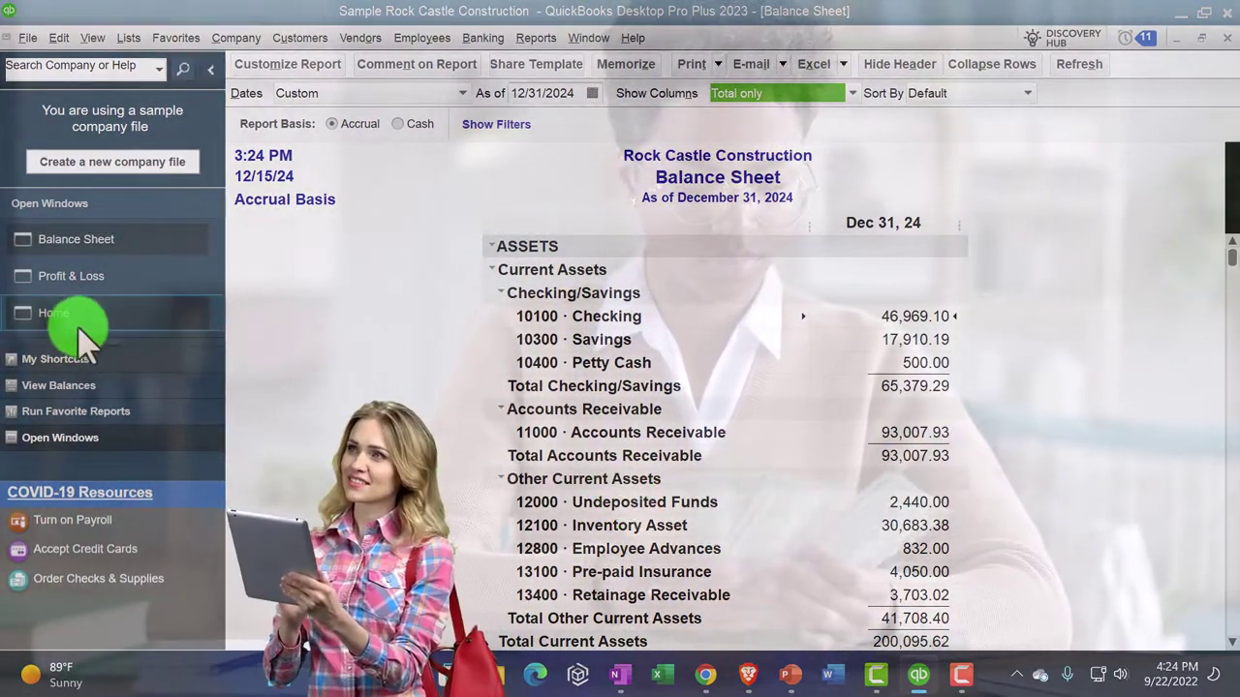
# Return to the Home page, check the available vendor commands, and open the Vendor Center.
pyautogui.click(63, 312)
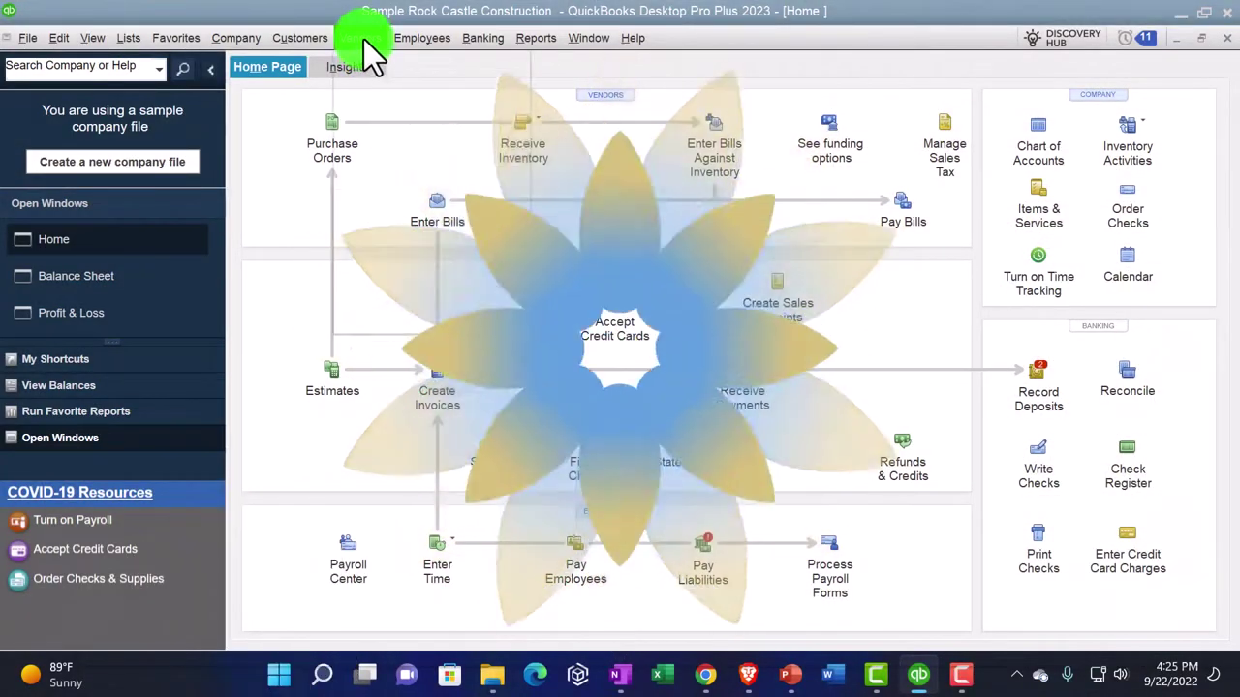
pyautogui.click(361, 38)
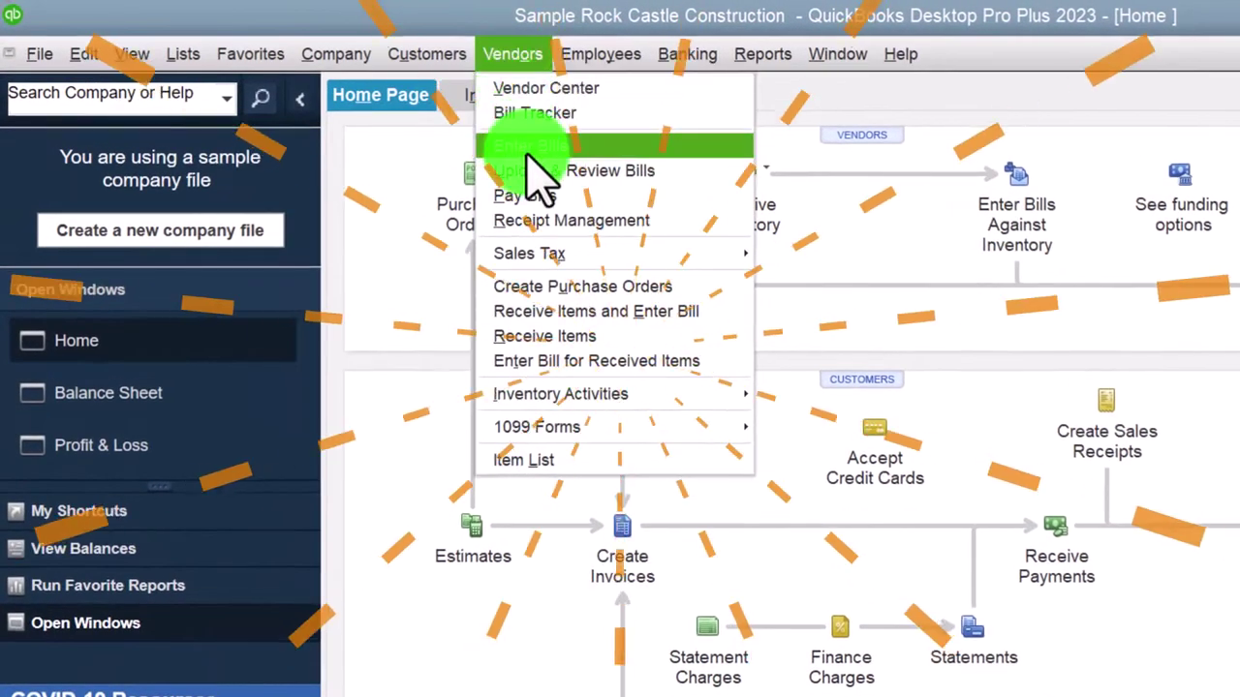
pyautogui.click(379, 222)
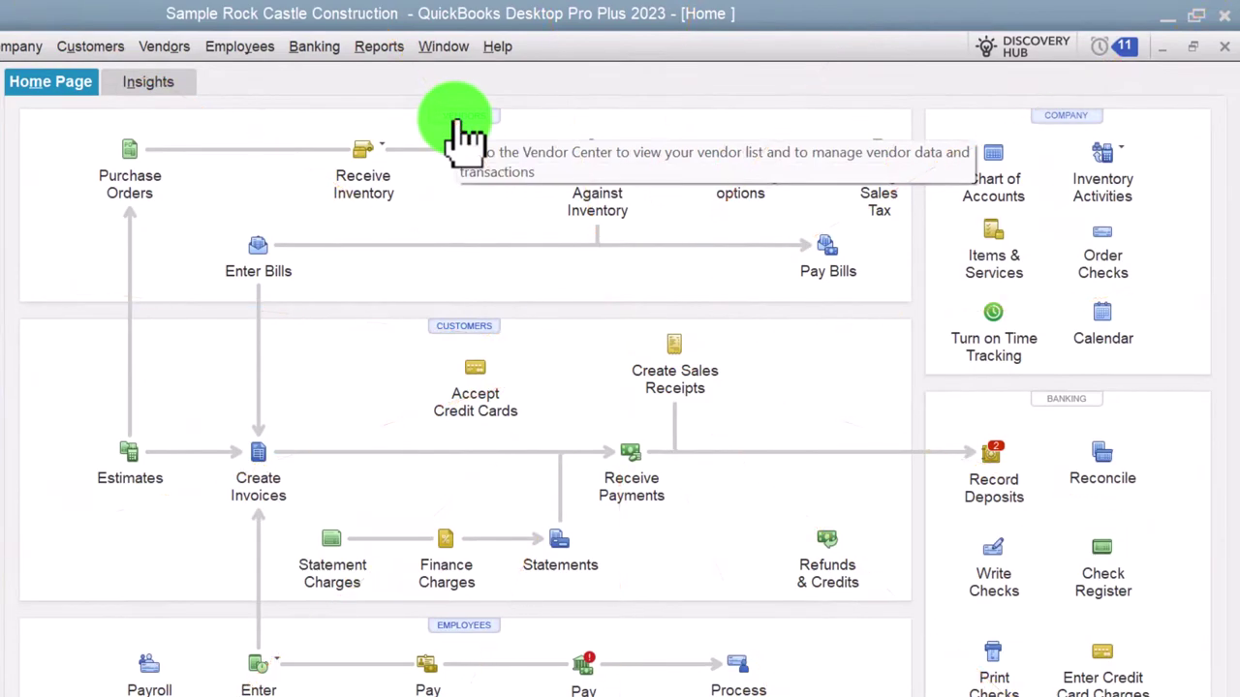
pyautogui.click(457, 124)
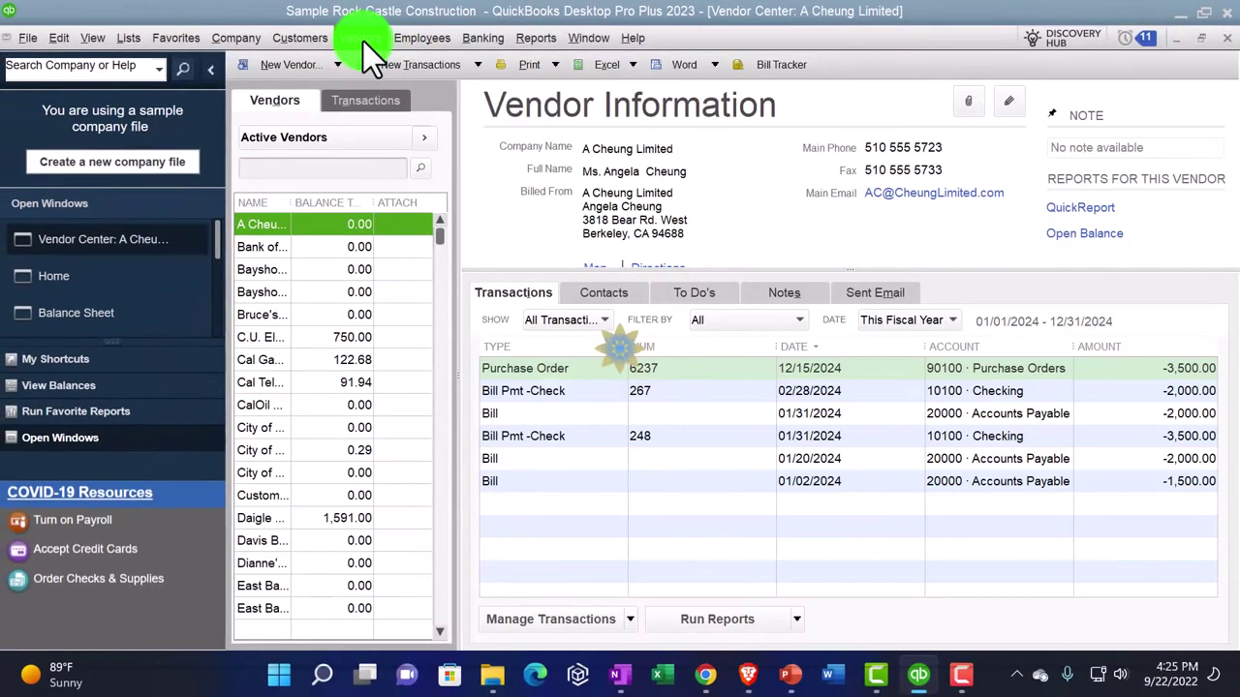
# Review the transaction types available in the Vendor Center, including those for Bayshore CalOil Service, and return to the Home page.
pyautogui.click(363, 39)
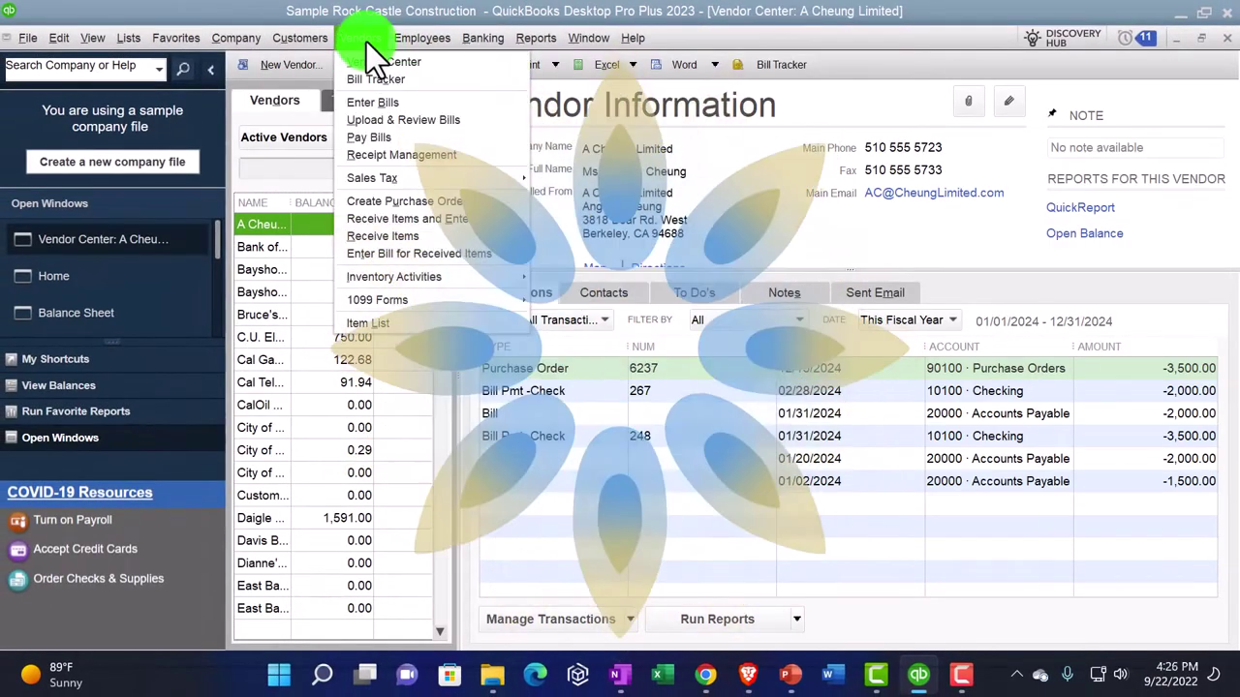
pyautogui.click(361, 39)
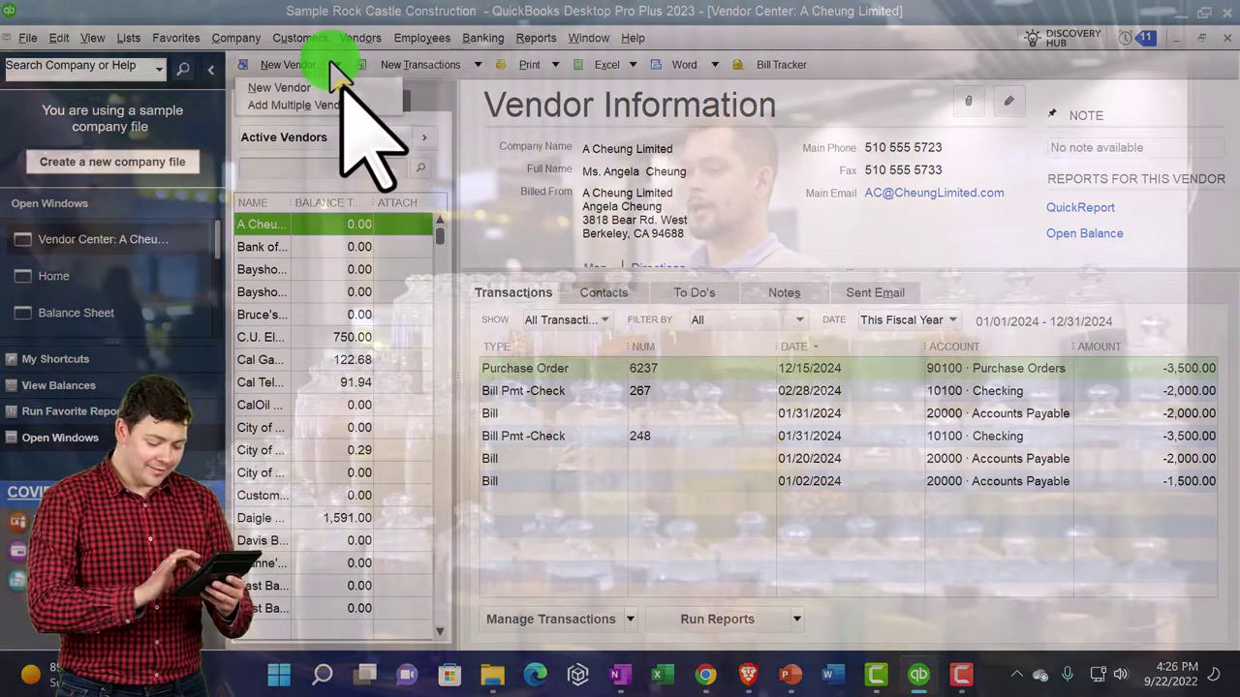
pyautogui.click(416, 65)
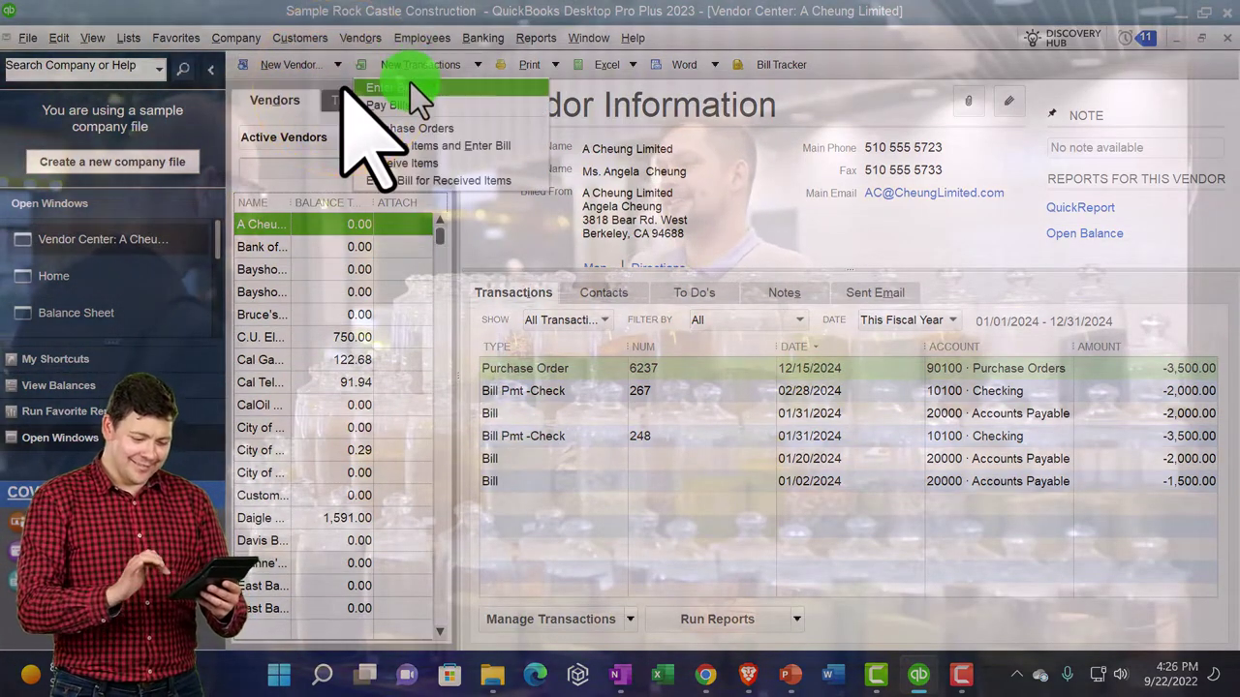
pyautogui.click(407, 68)
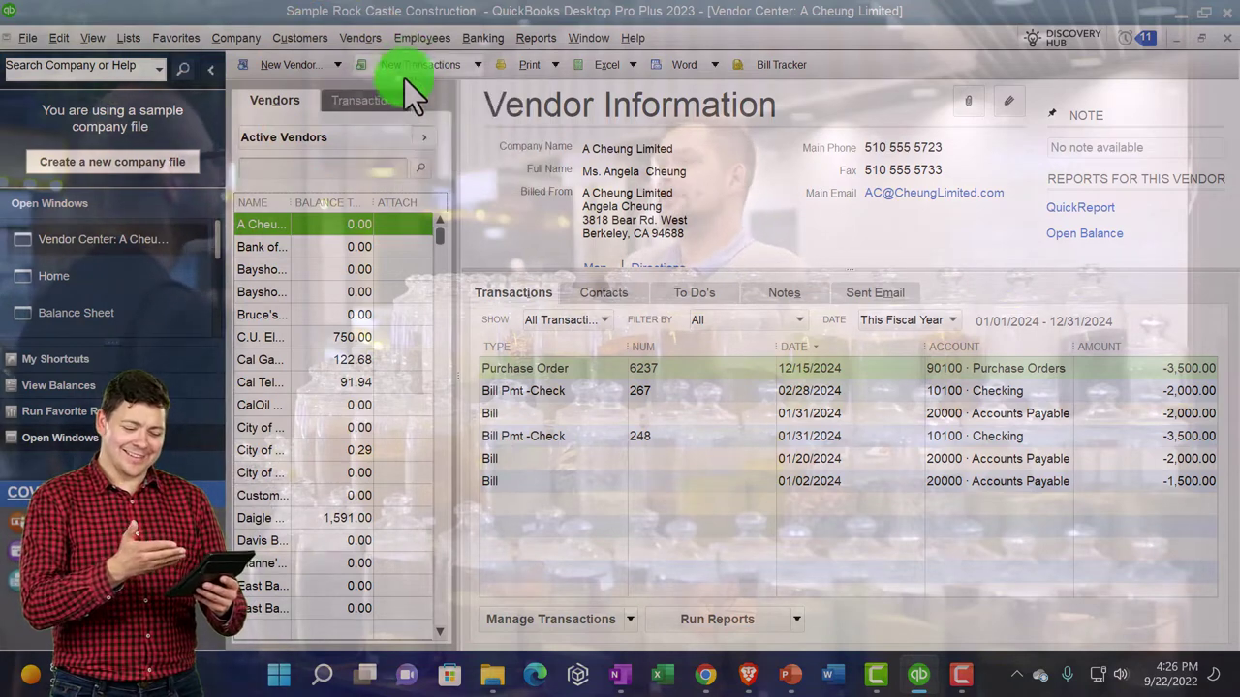
pyautogui.click(279, 270)
pyautogui.click(630, 620)
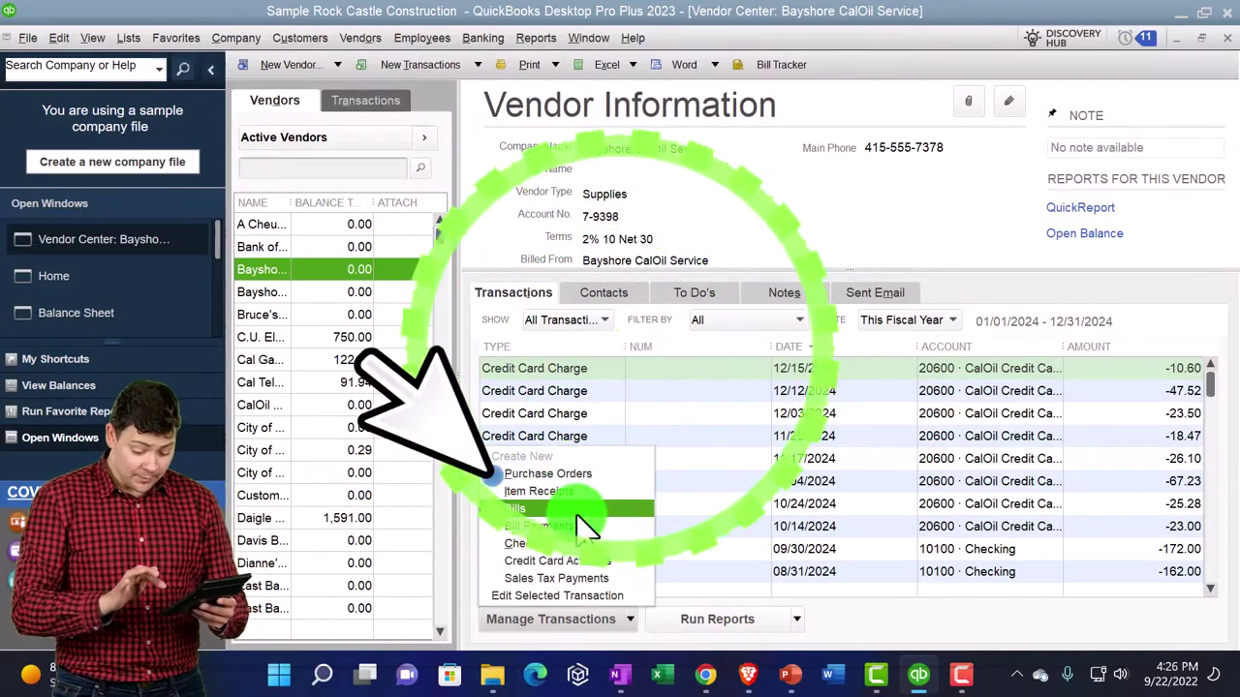
pyautogui.click(777, 222)
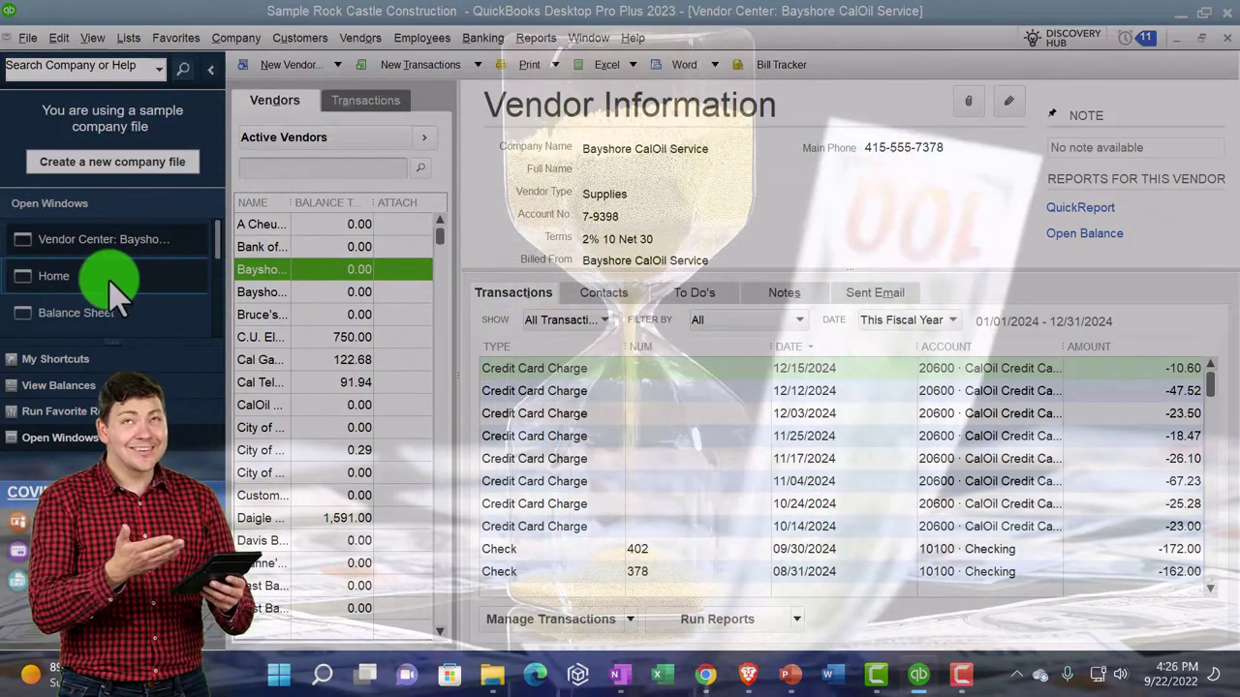
pyautogui.click(140, 279)
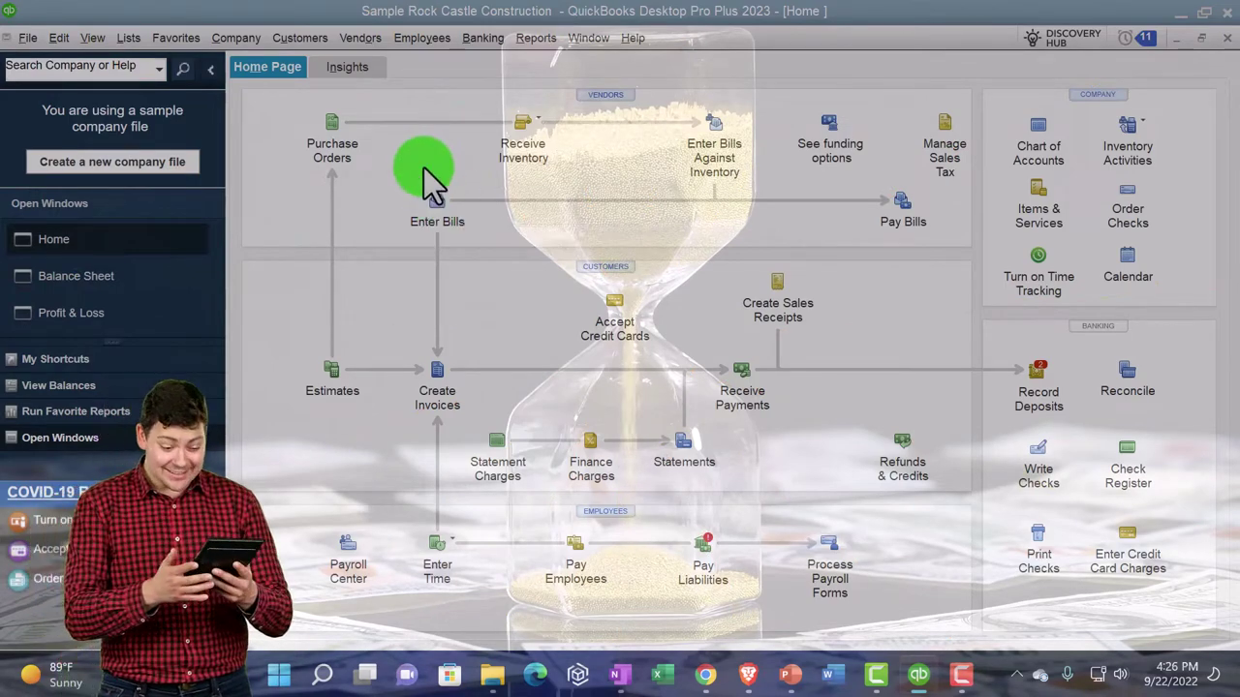
# Open the Enter Bills form, collapse the navigation pane, and display the previous bill.
pyautogui.click(372, 38)
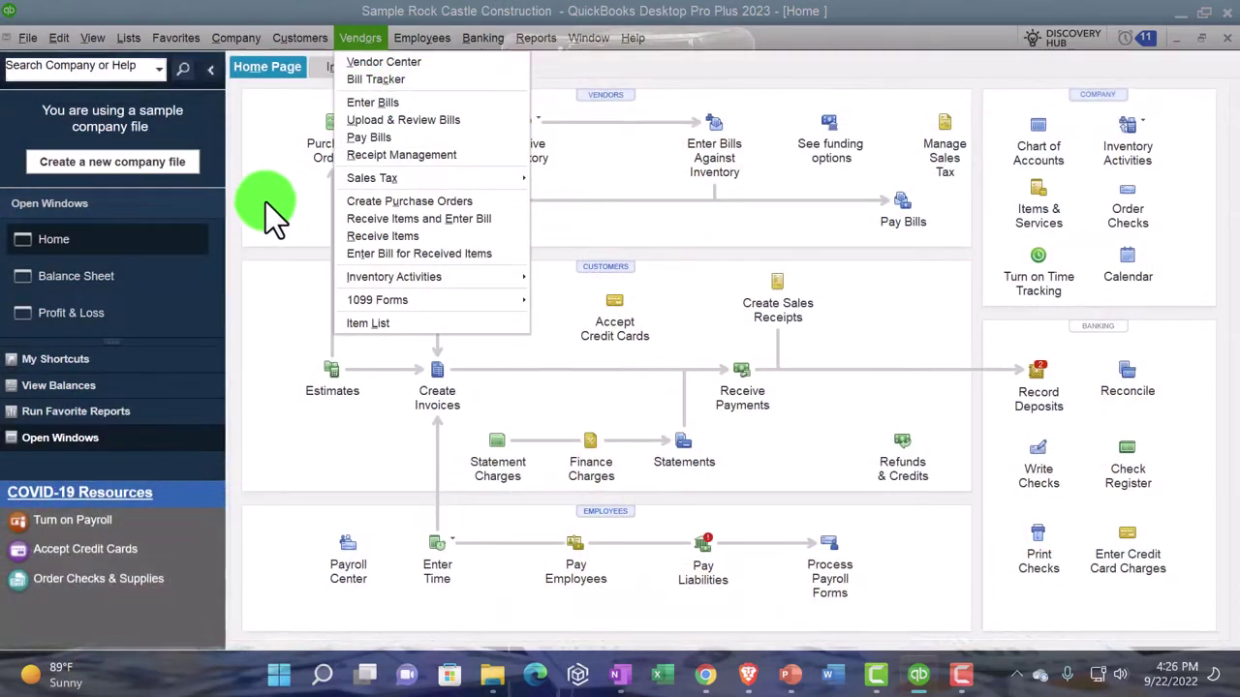
pyautogui.click(265, 201)
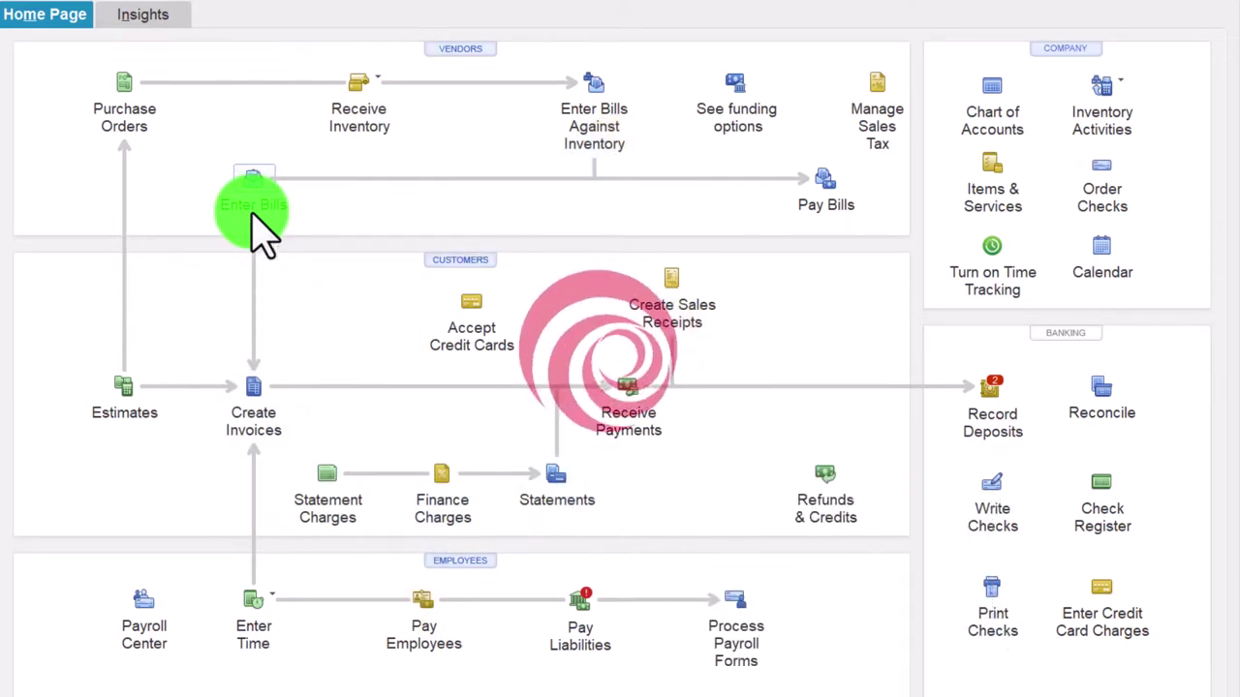
pyautogui.click(253, 190)
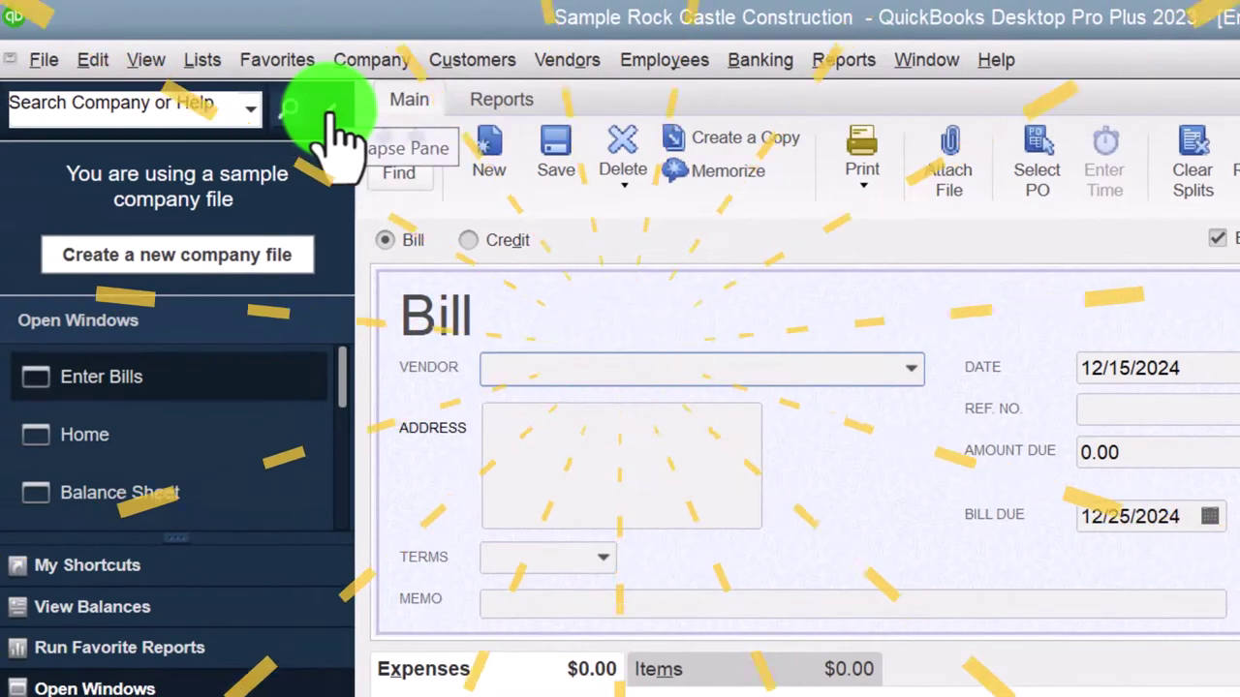
pyautogui.click(0, 99)
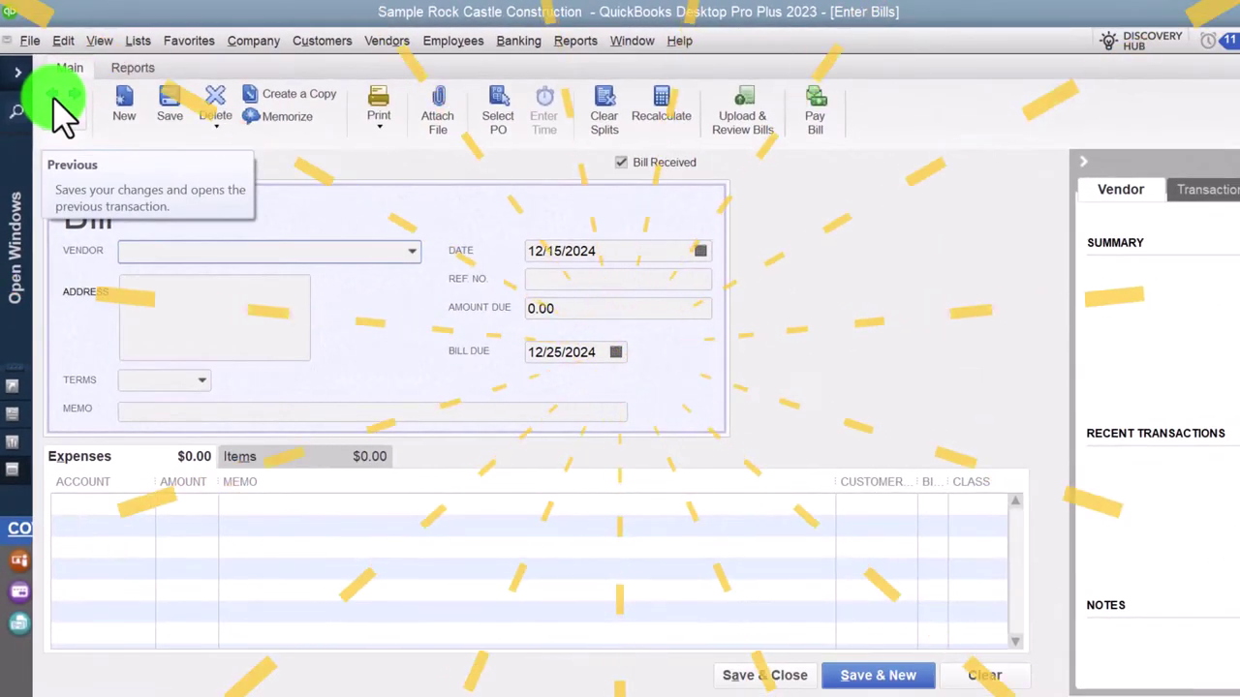
pyautogui.click(54, 97)
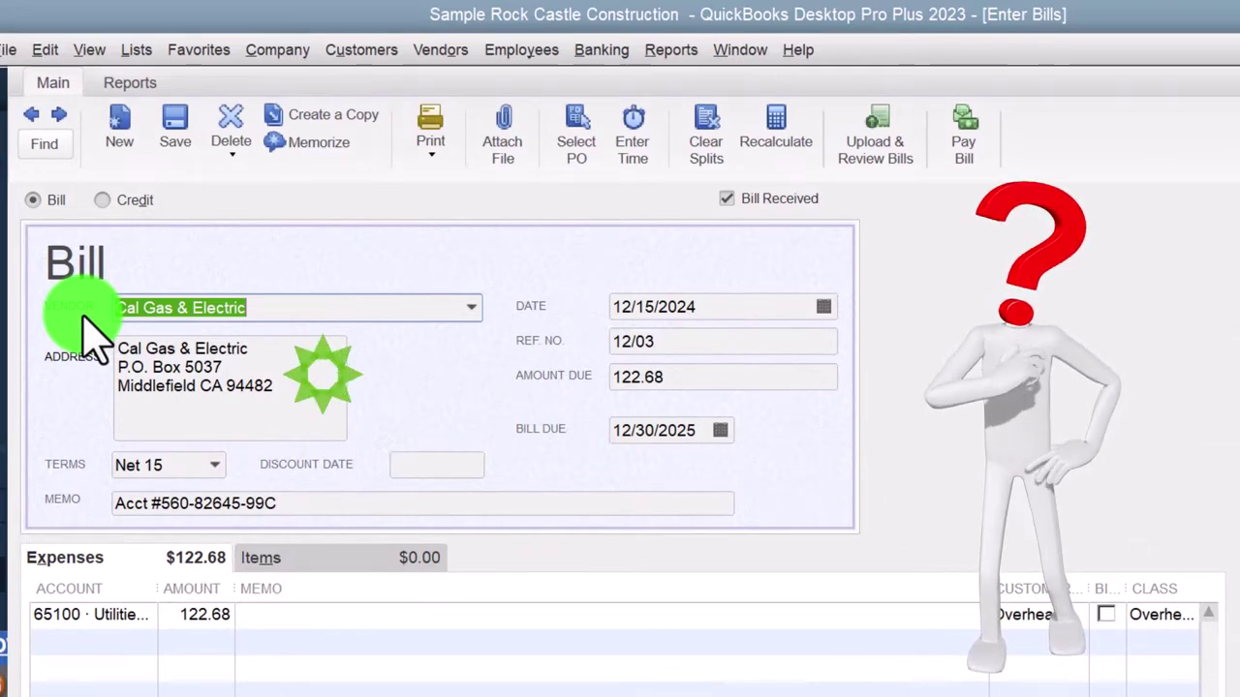
# Examine the vendor list and the date, reference number and amount due fields on the Cal Gas & Electric bill.
pyautogui.click(469, 308)
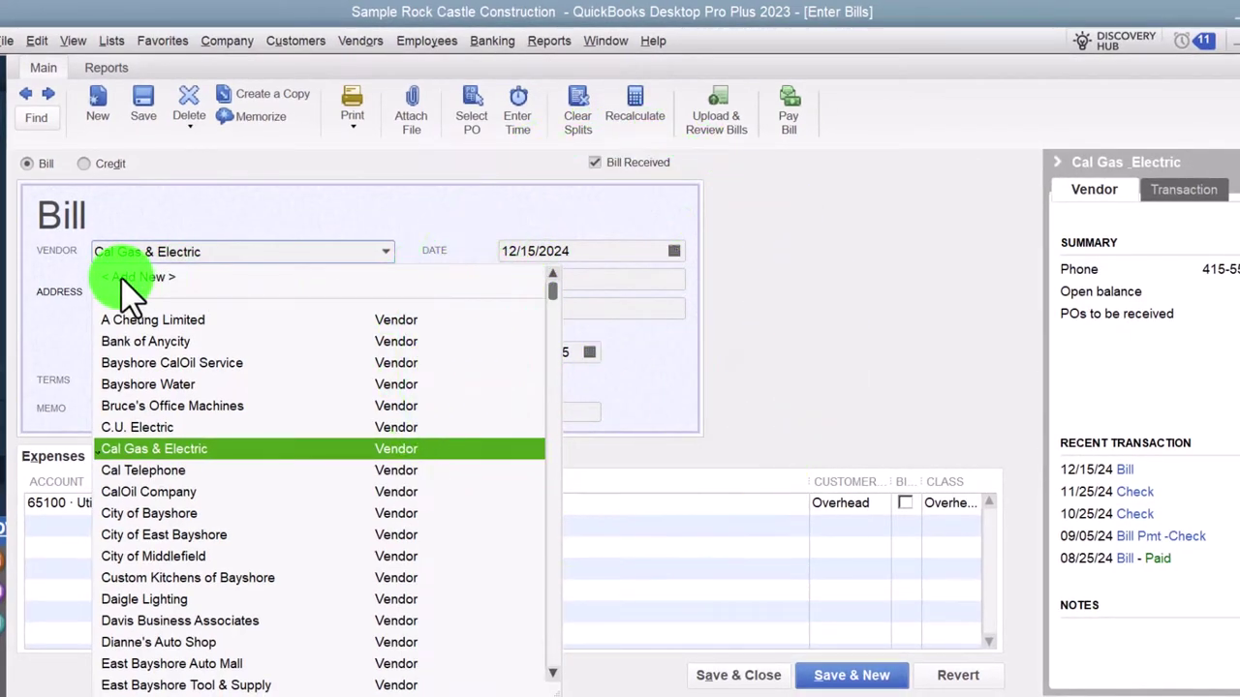
pyautogui.click(198, 203)
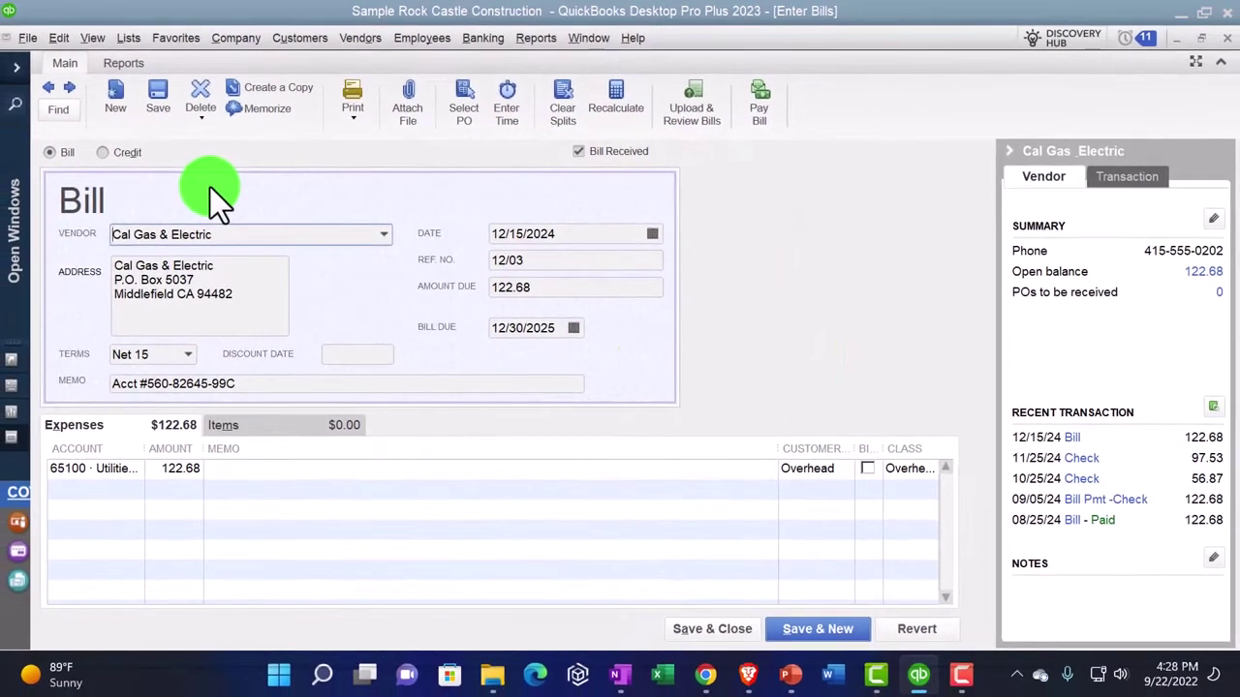
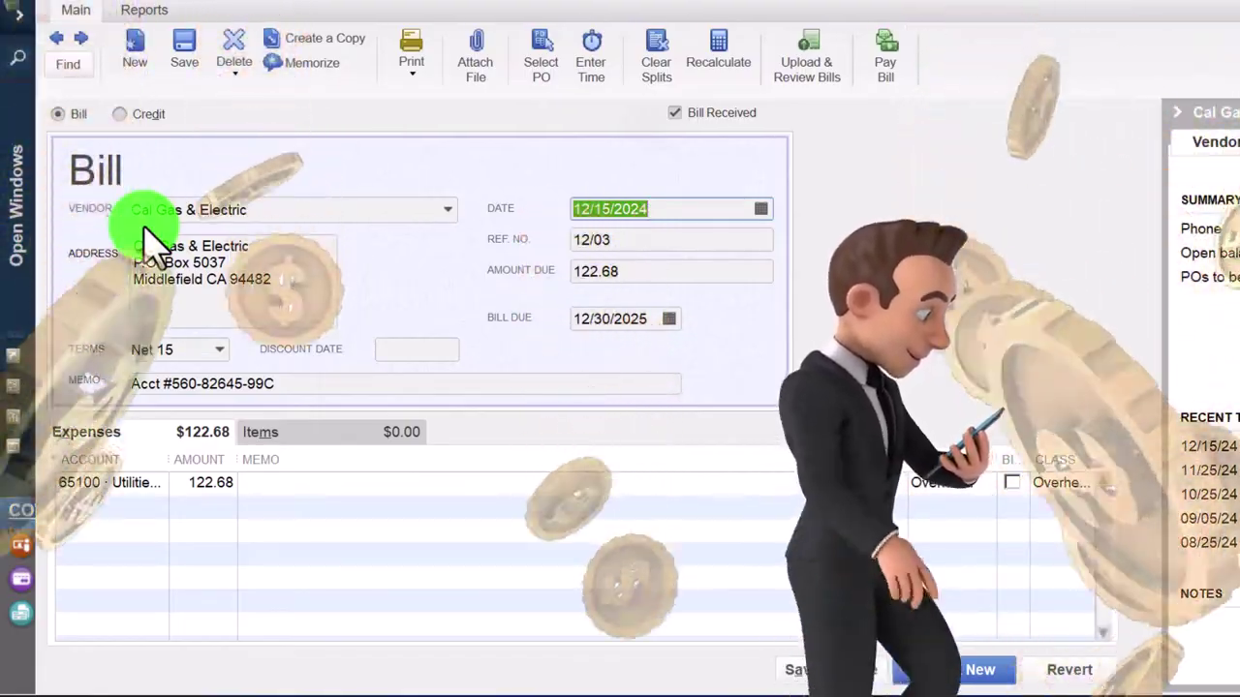
pyautogui.press('Tab')
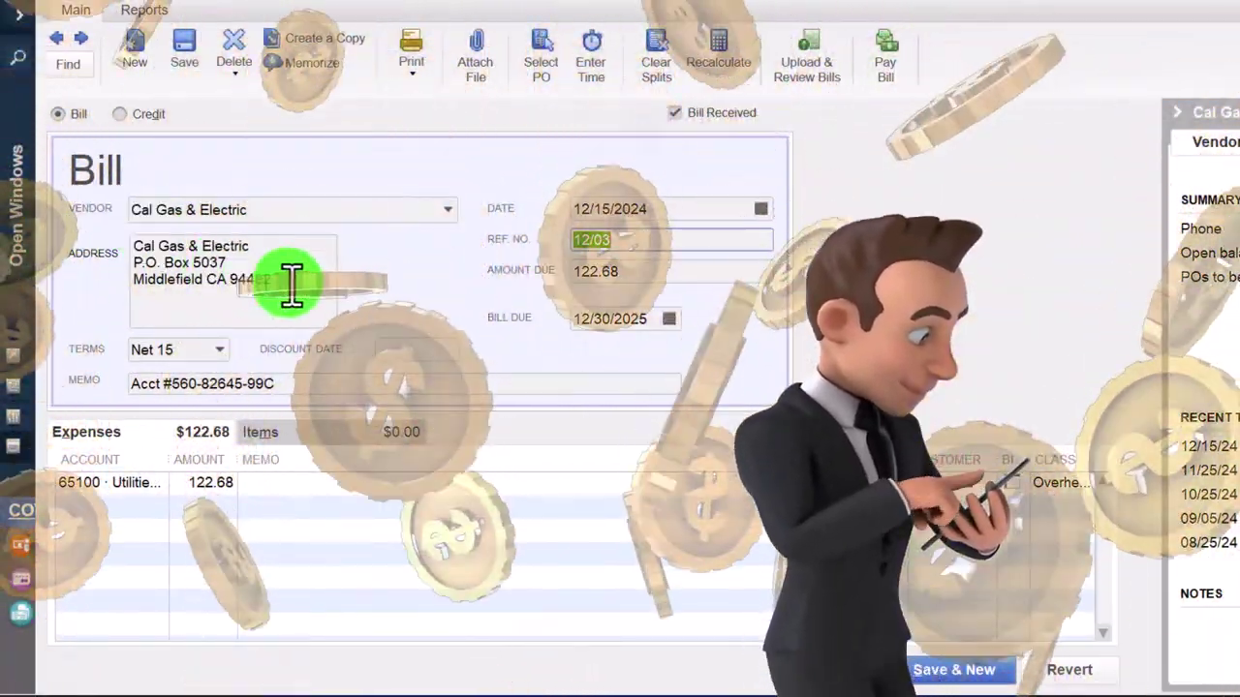
pyautogui.press('Tab')
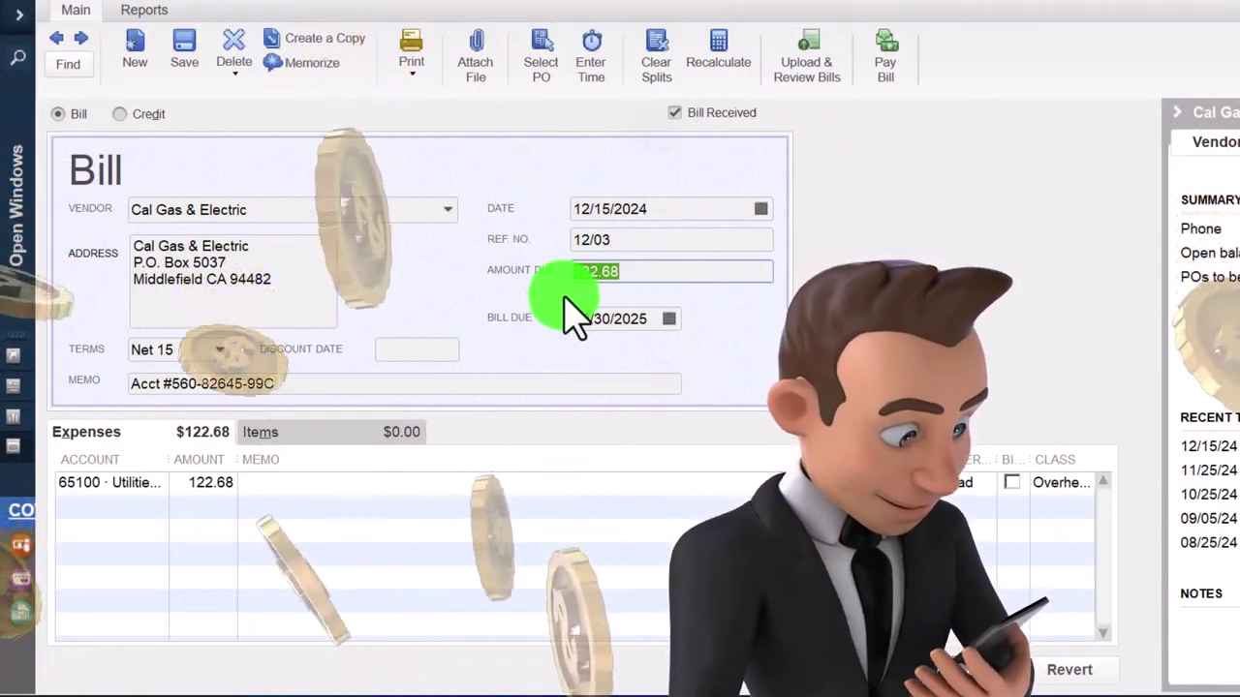
# Review the bill's due date, available payment terms and memo field.
pyautogui.press('Tab')
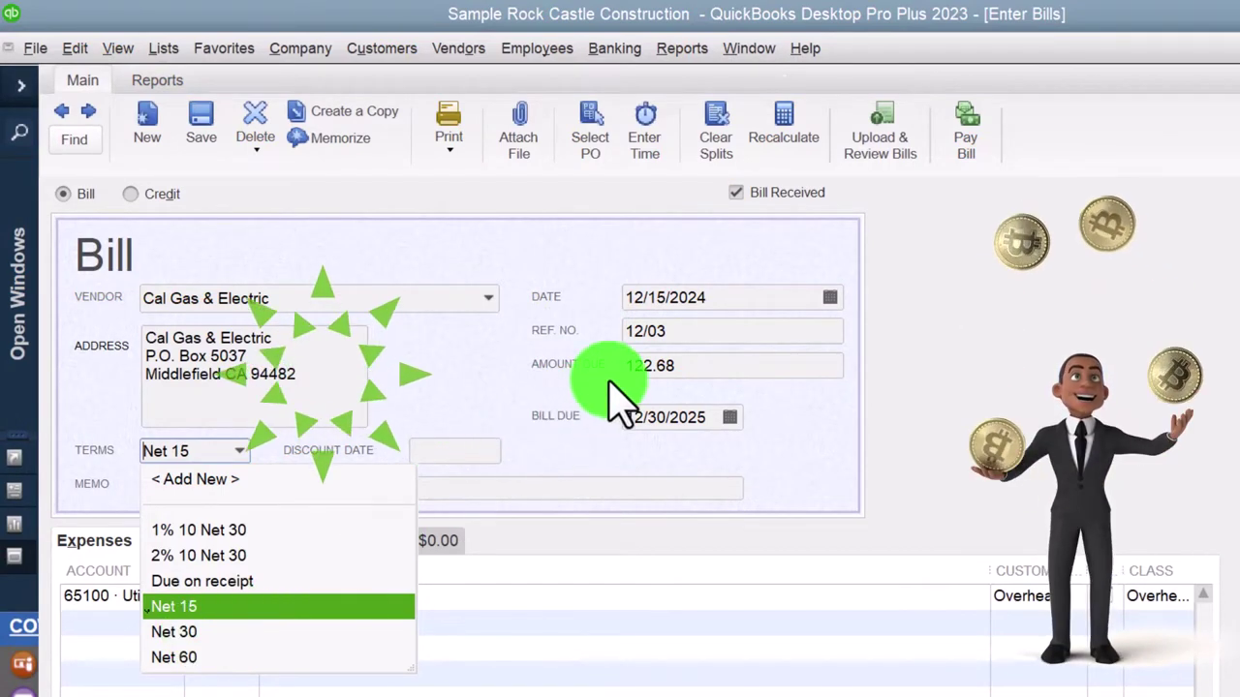
pyautogui.click(772, 292)
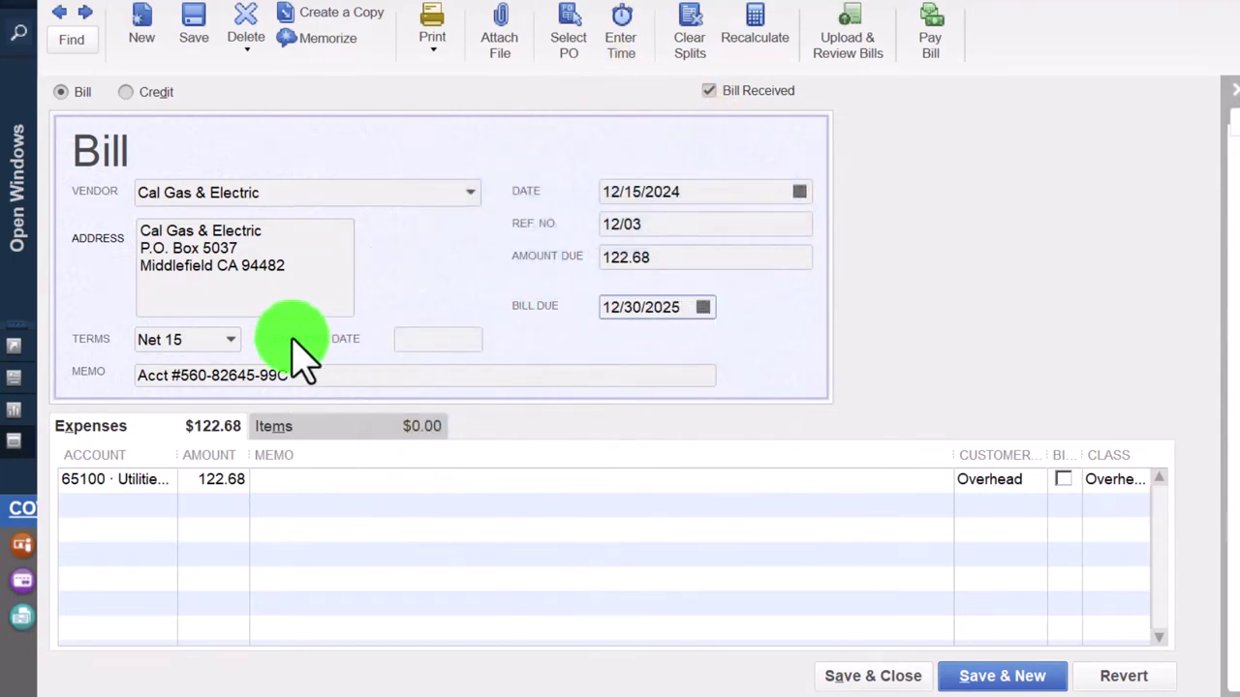
pyautogui.click(230, 340)
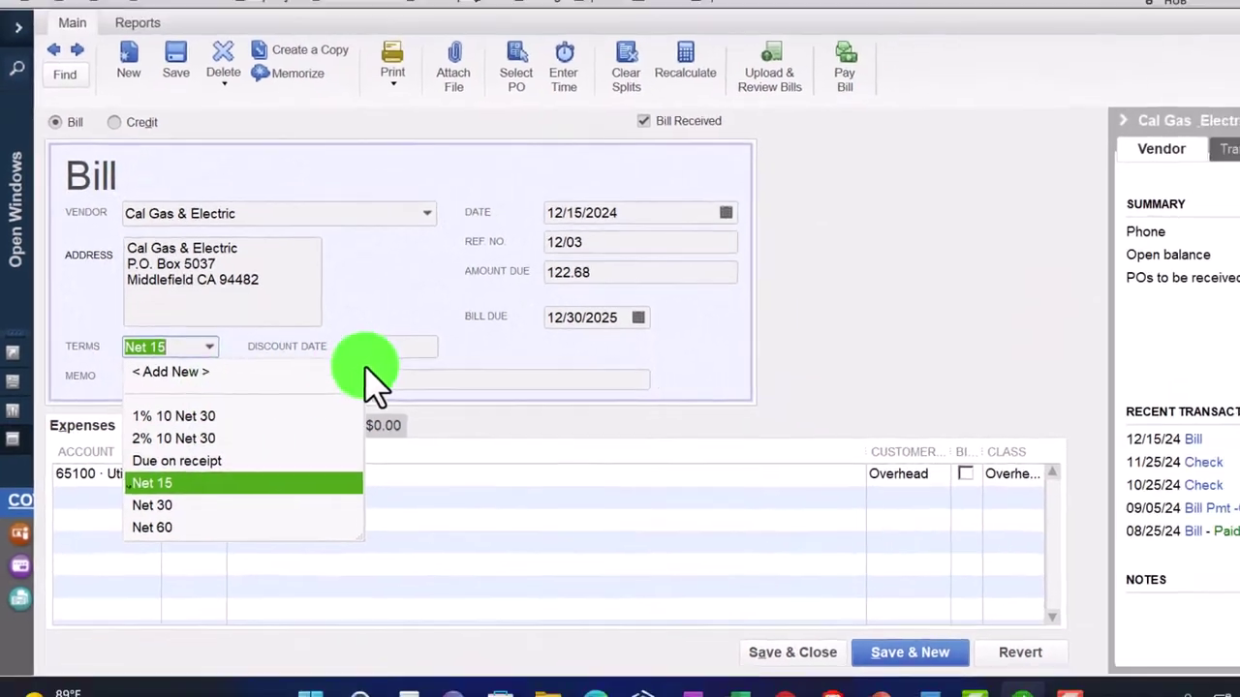
pyautogui.click(457, 336)
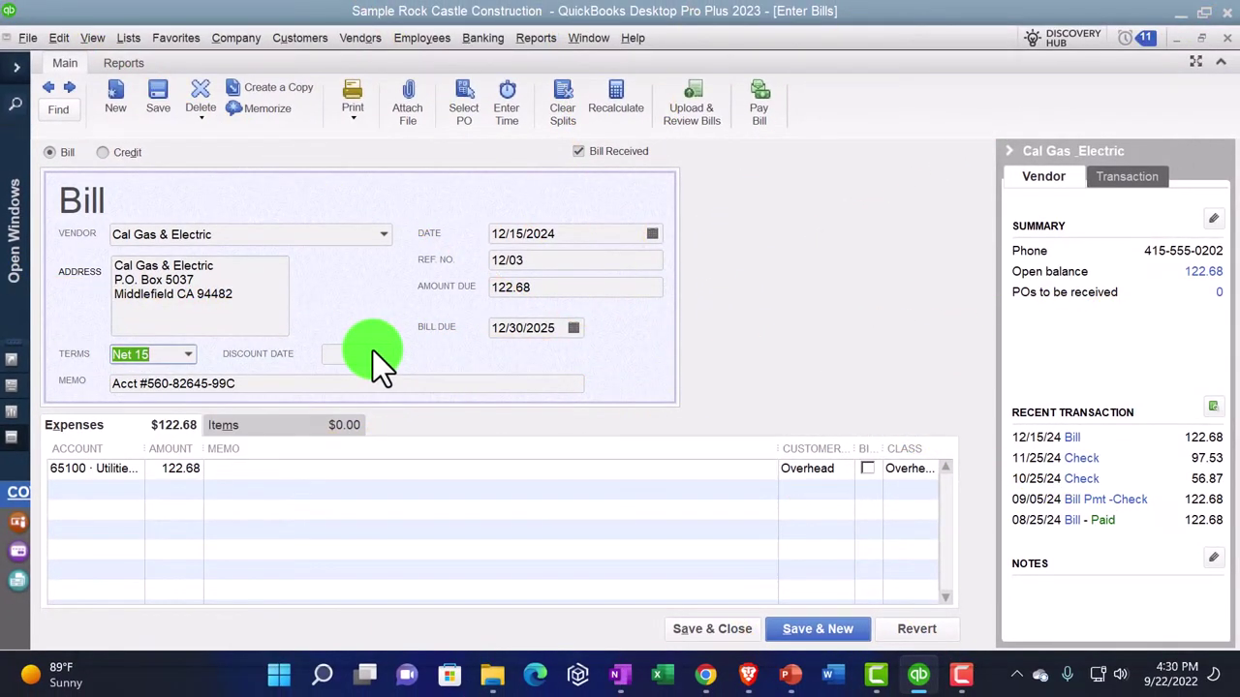
pyautogui.press('Tab')
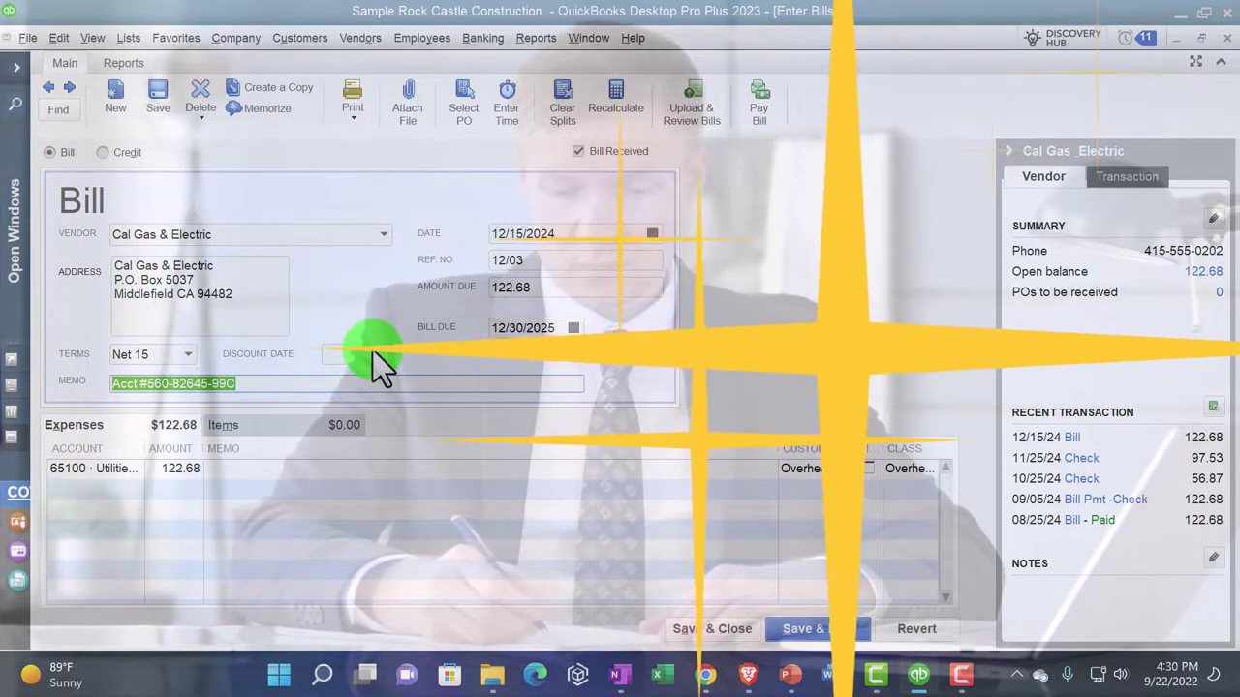
pyautogui.press('Tab')
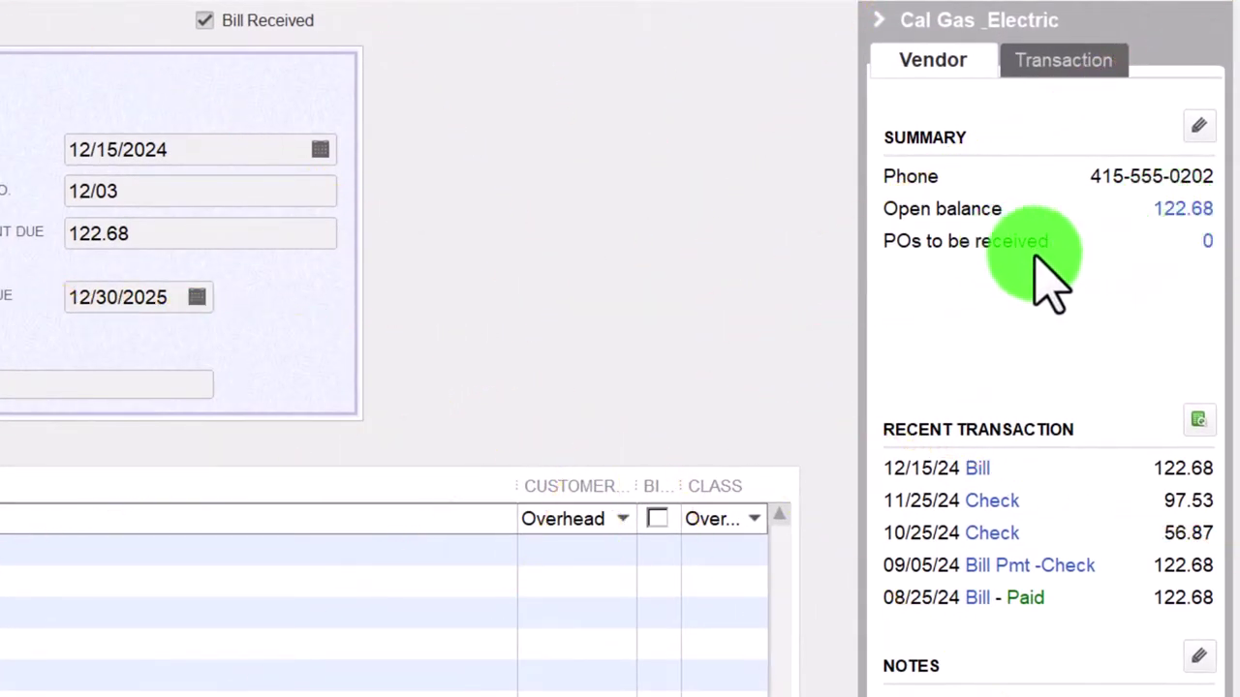
# Collapse the vendor summary pane and widen the Account column so the expense line's full account name shows.
pyautogui.click(880, 73)
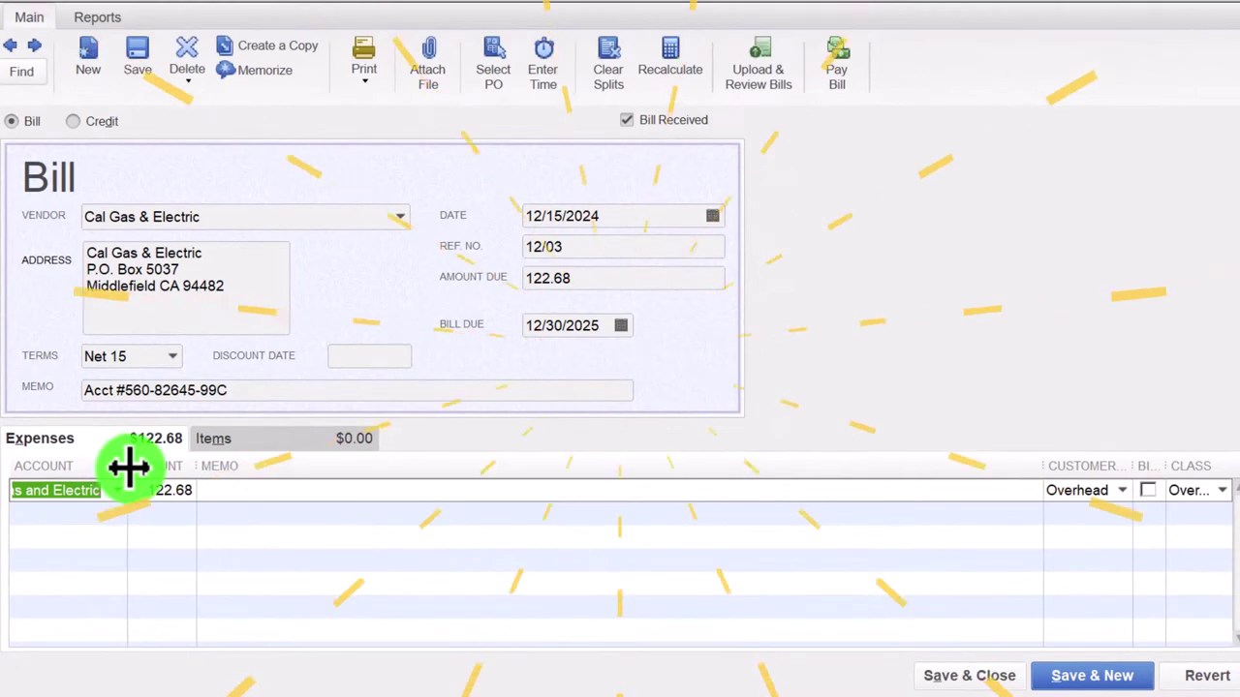
pyautogui.moveTo(129, 468); pyautogui.dragTo(214, 468)
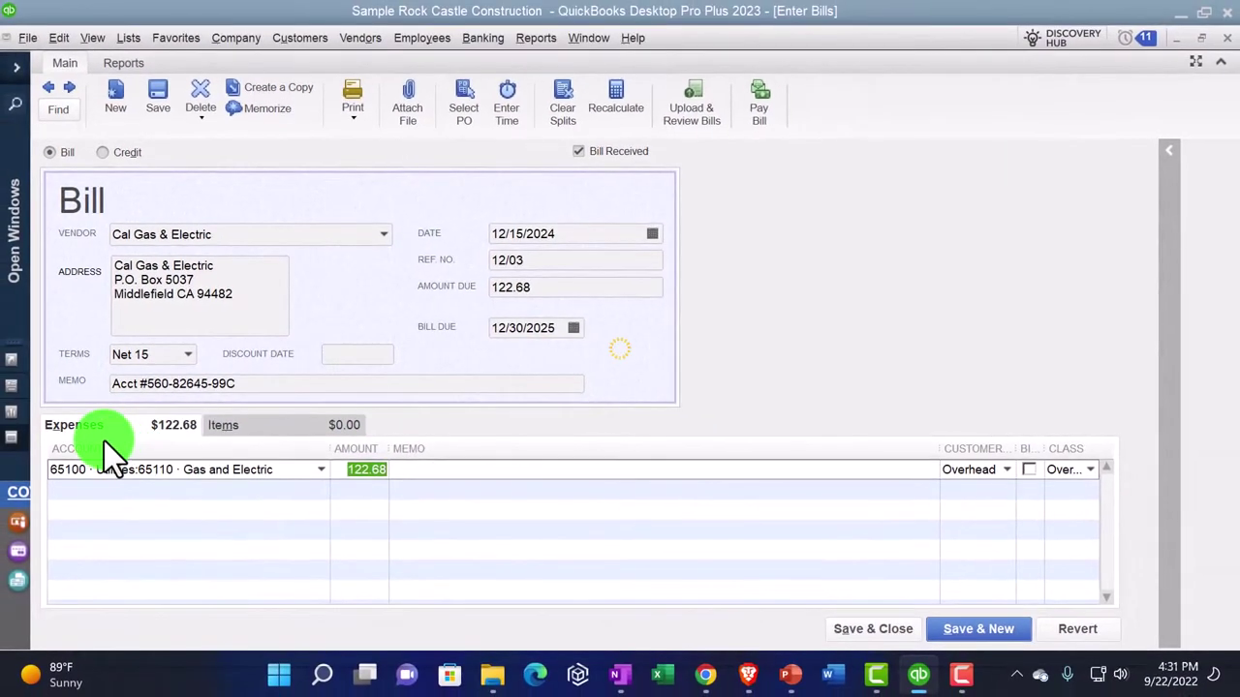
pyautogui.click(111, 471)
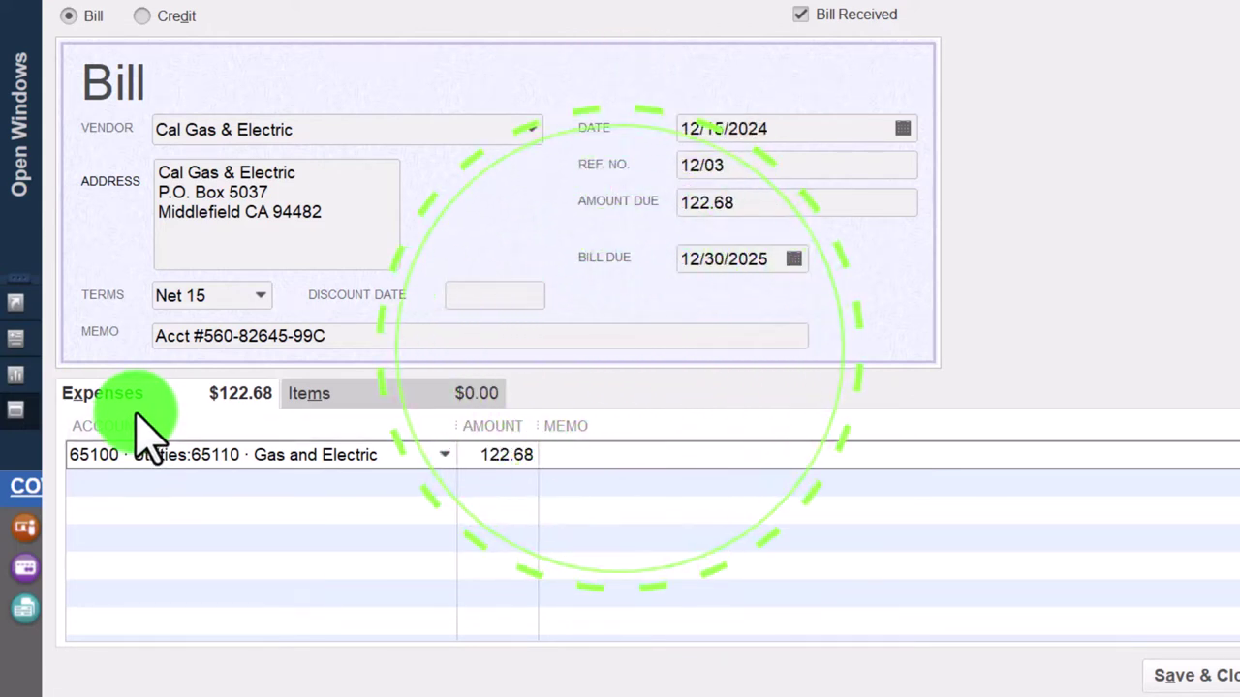
pyautogui.click(161, 460)
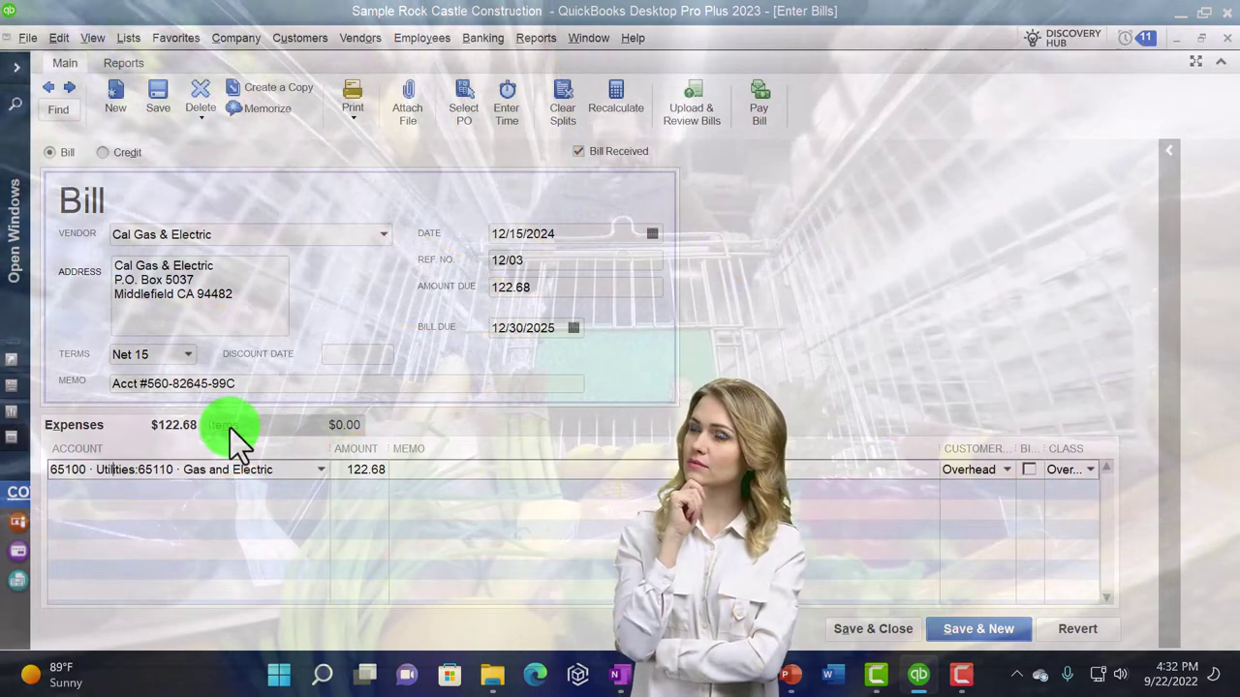
# Compare the bill's expense lines with its item lines, and return to the expense lines.
pyautogui.click(229, 427)
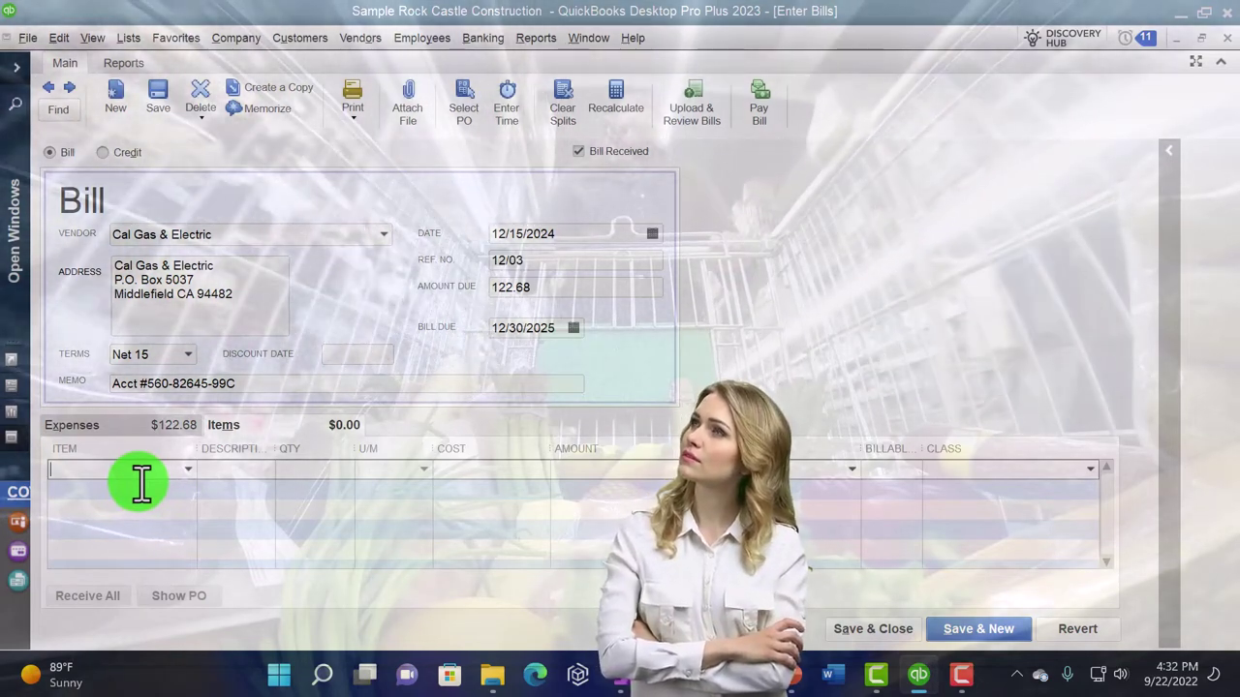
pyautogui.click(141, 481)
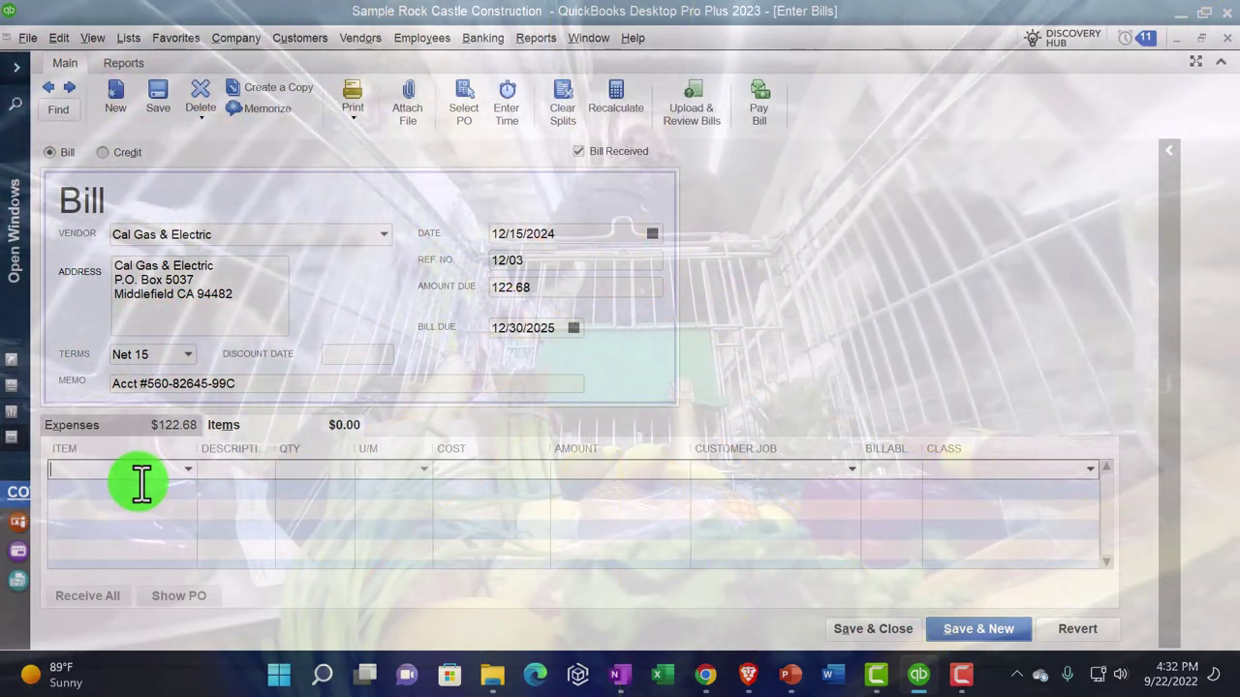
pyautogui.click(129, 428)
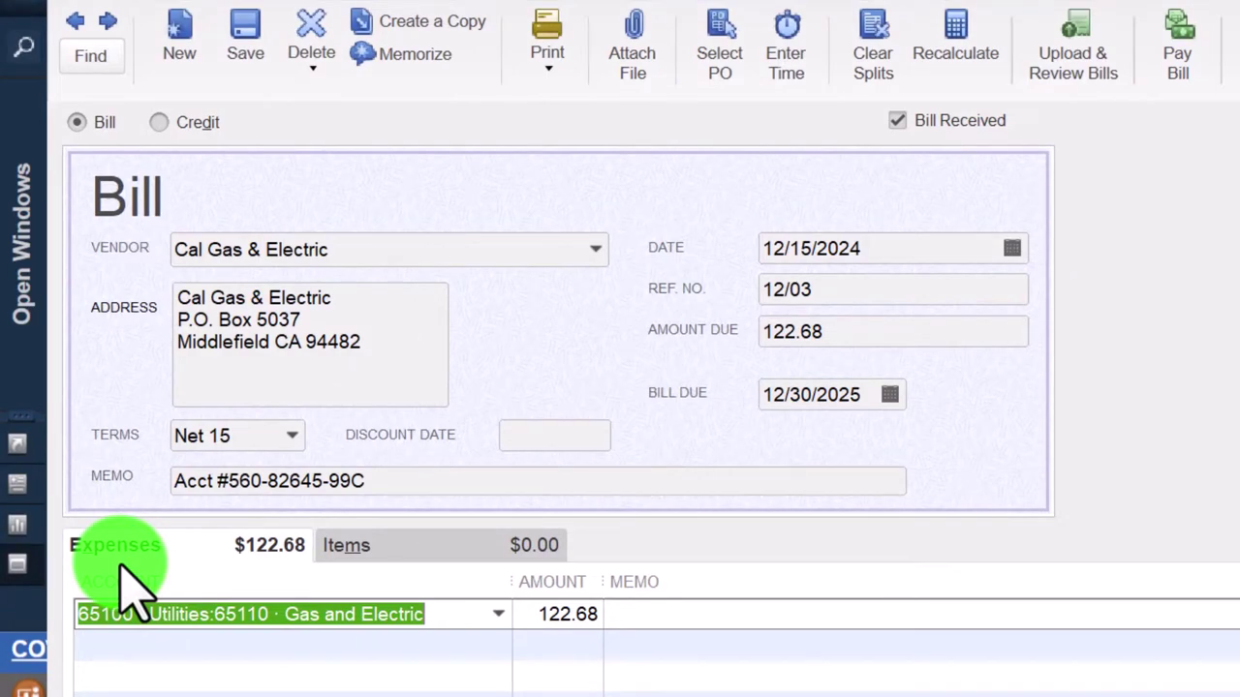
pyautogui.click(341, 547)
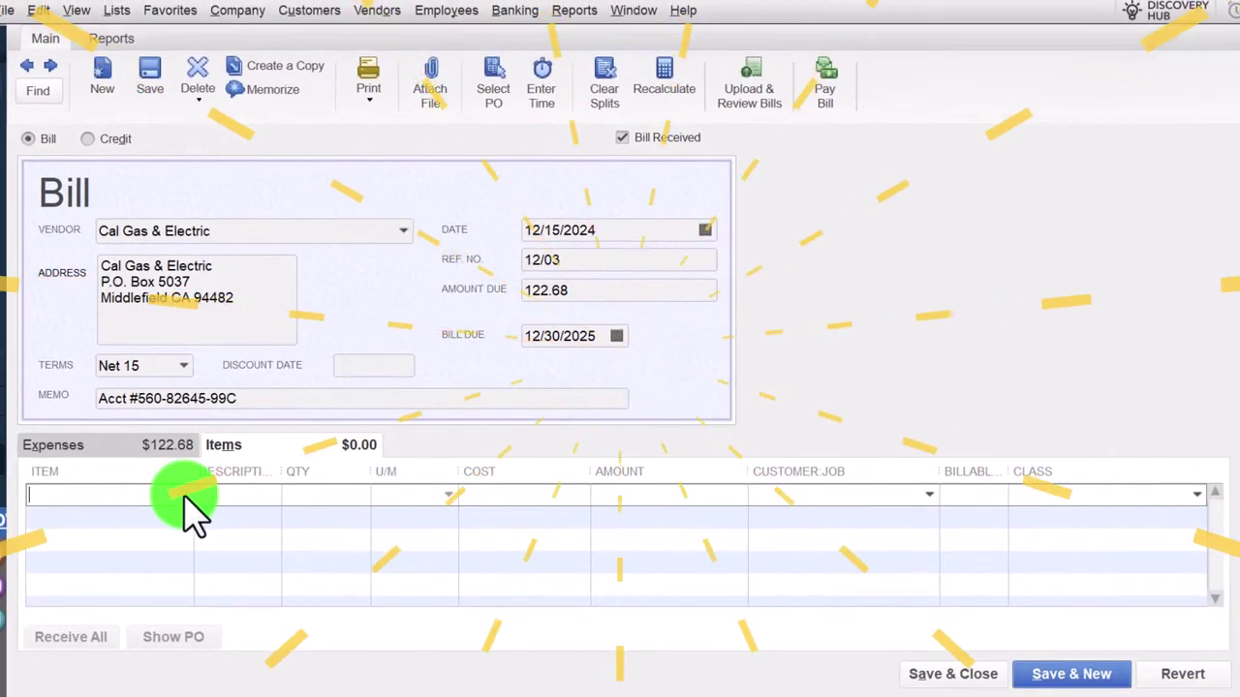
pyautogui.click(112, 450)
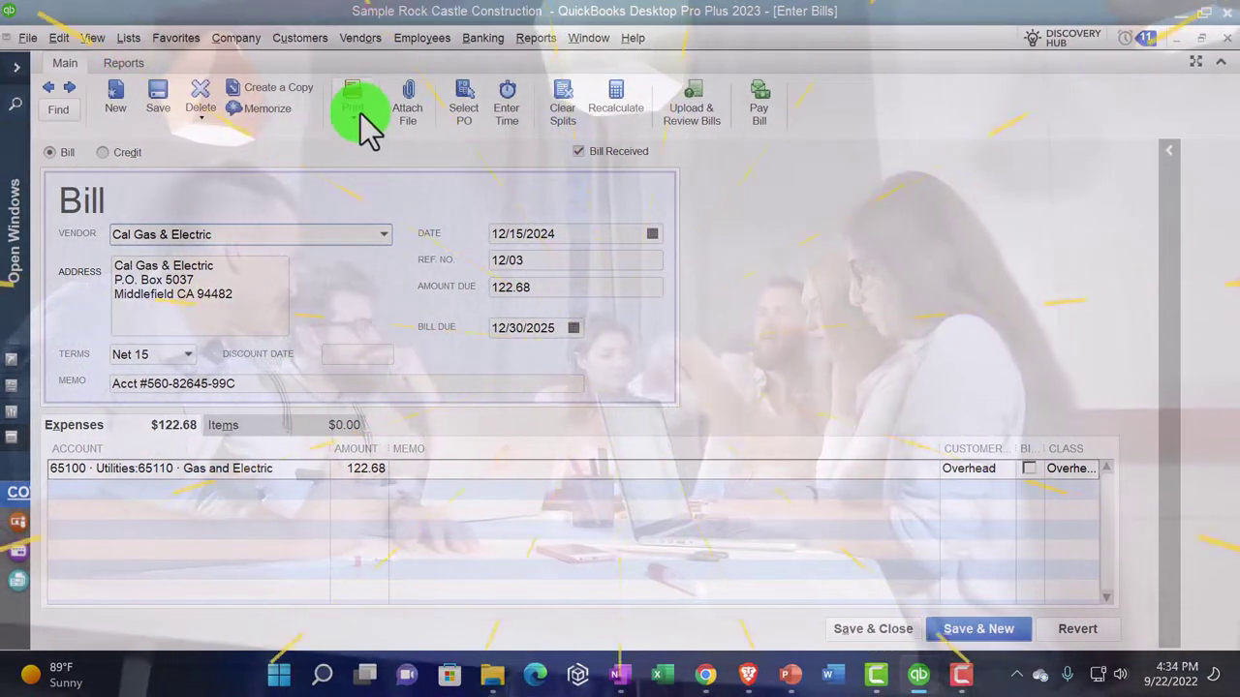
# View the bill's attachments window and the Pay Bills window, leaving without recording the payment.
pyautogui.click(408, 115)
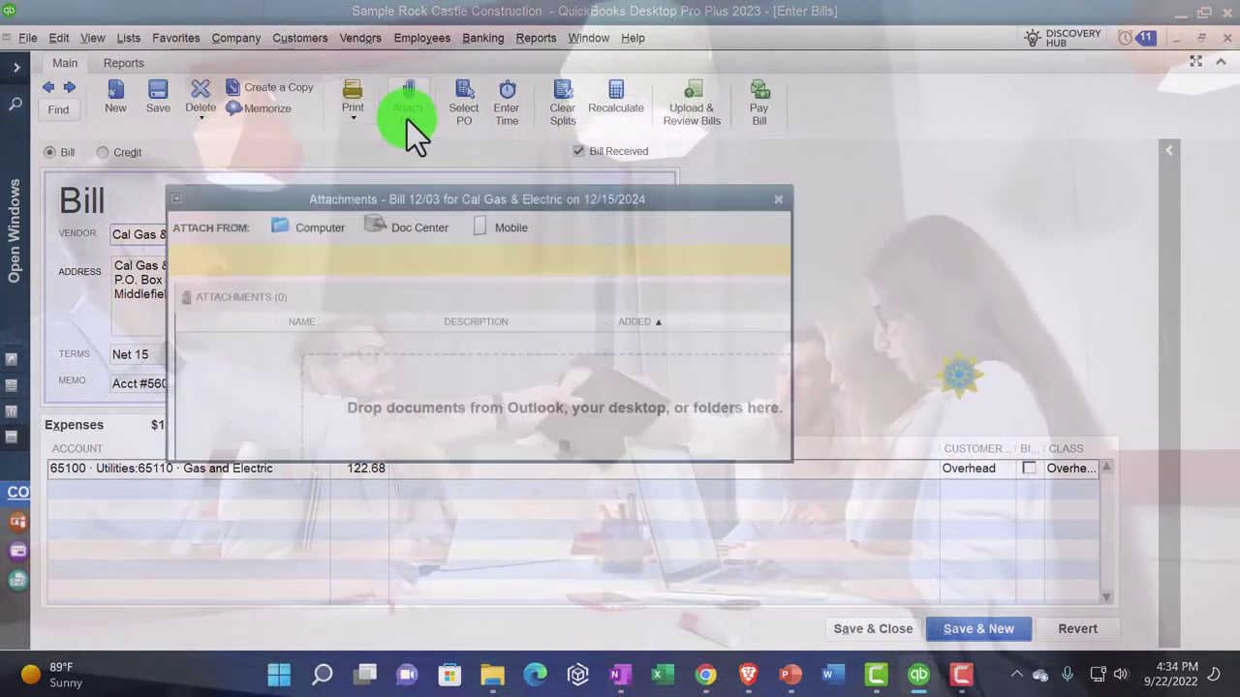
pyautogui.click(938, 155)
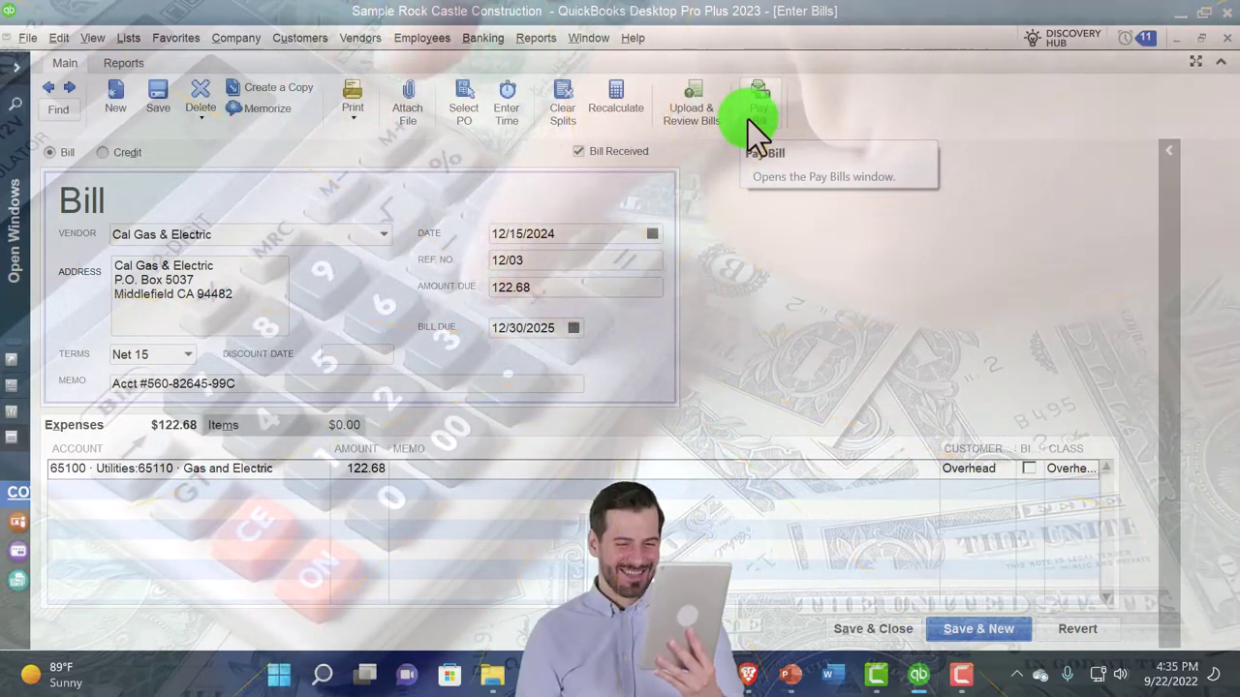
pyautogui.click(748, 119)
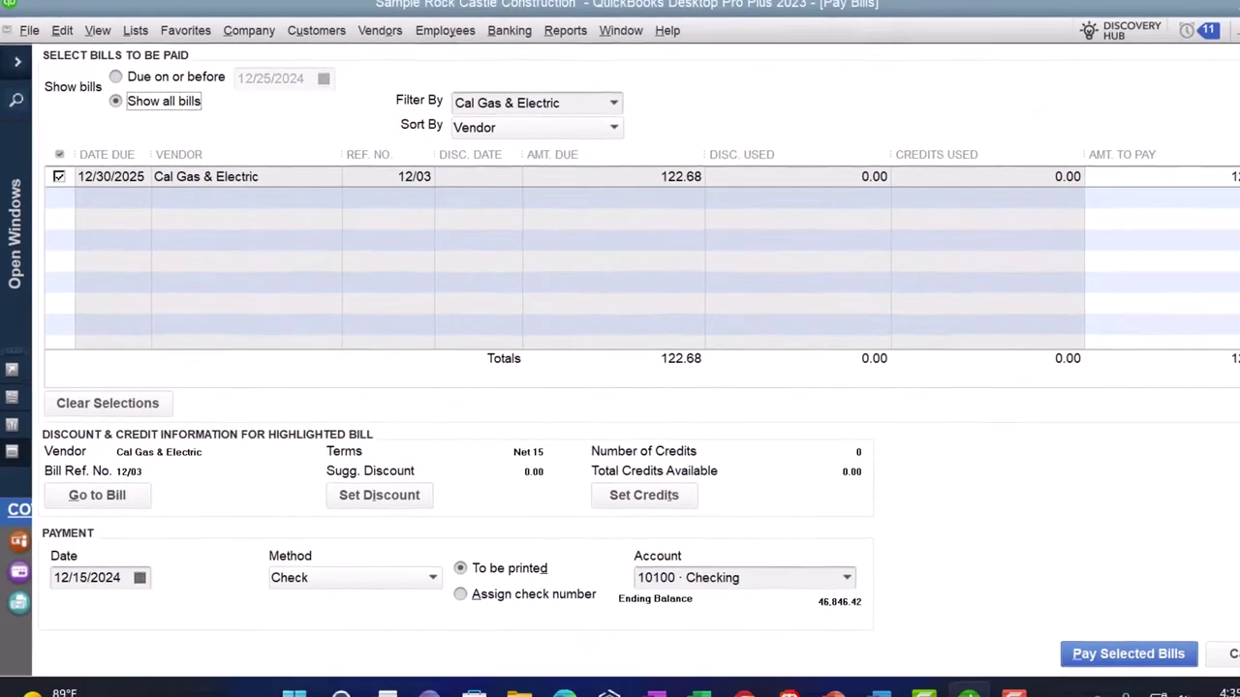
pyautogui.click(1227, 38)
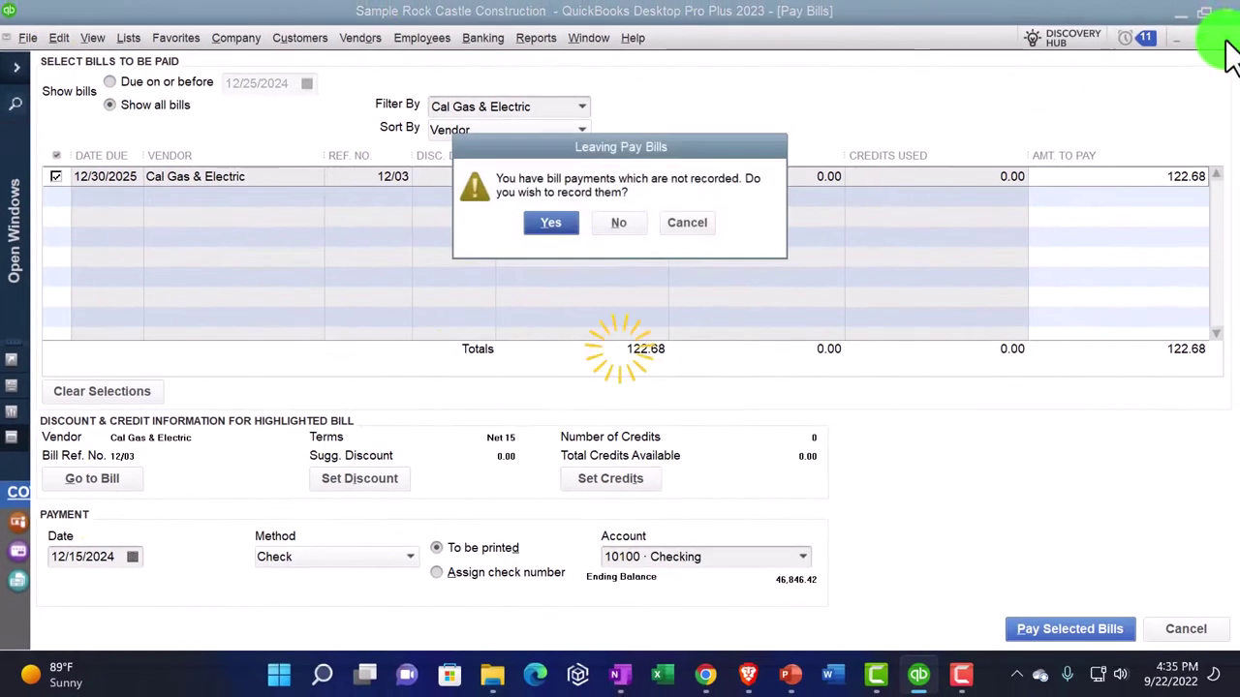
pyautogui.click(622, 225)
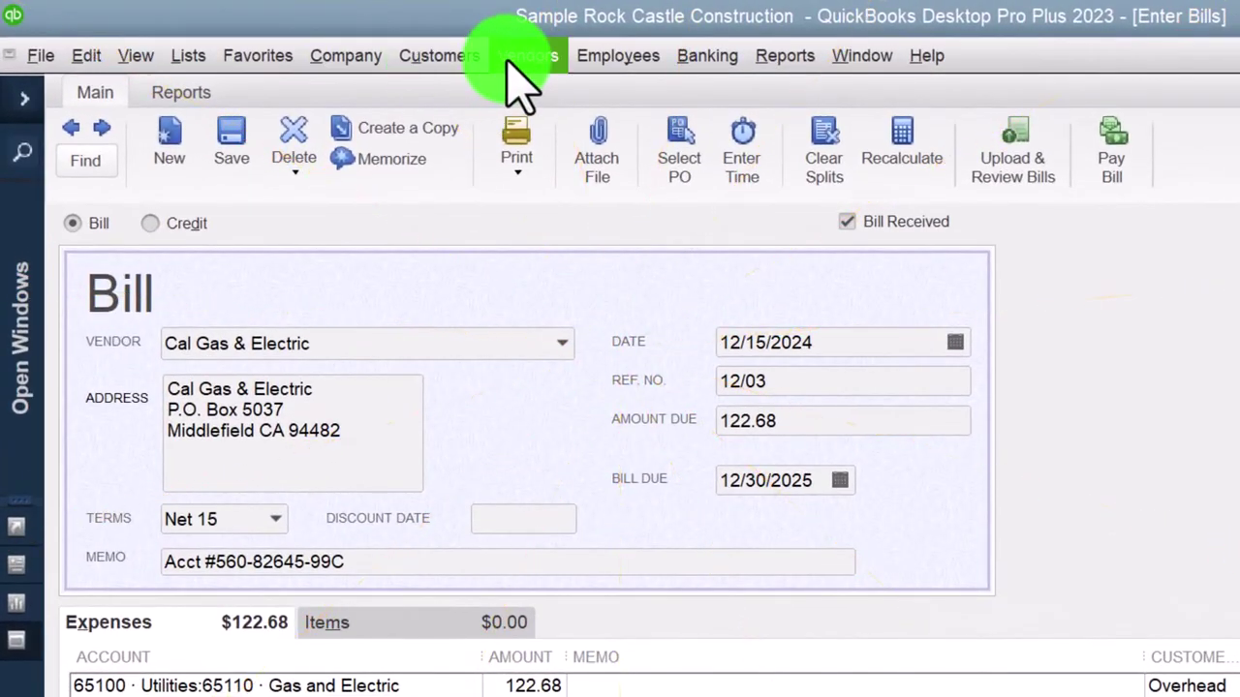
# Check the available vendor commands, and open and close the Quick Report for the bill.
pyautogui.click(528, 56)
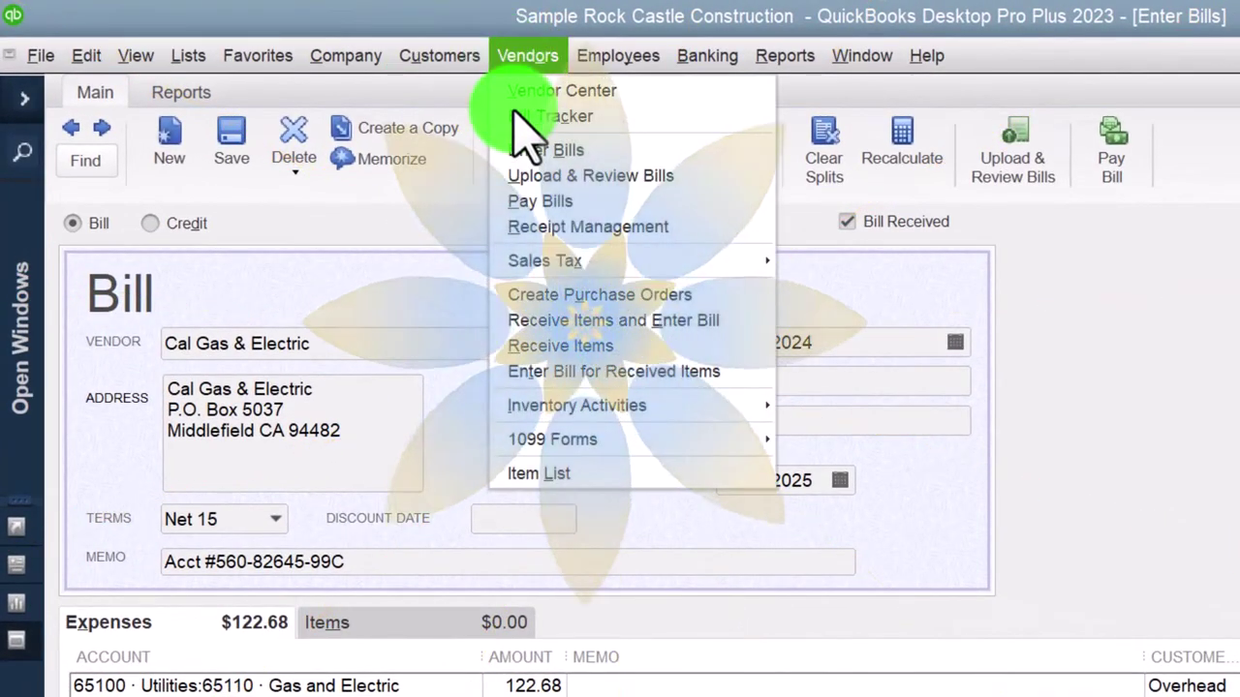
pyautogui.click(1215, 353)
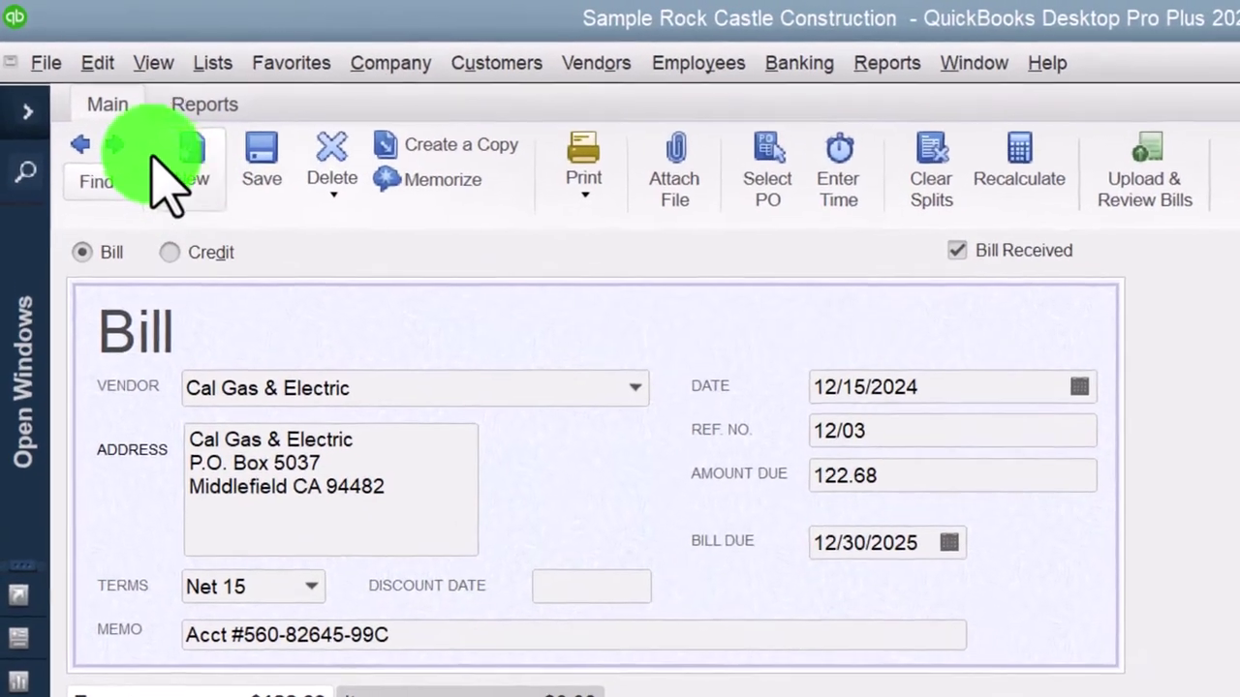
pyautogui.click(211, 110)
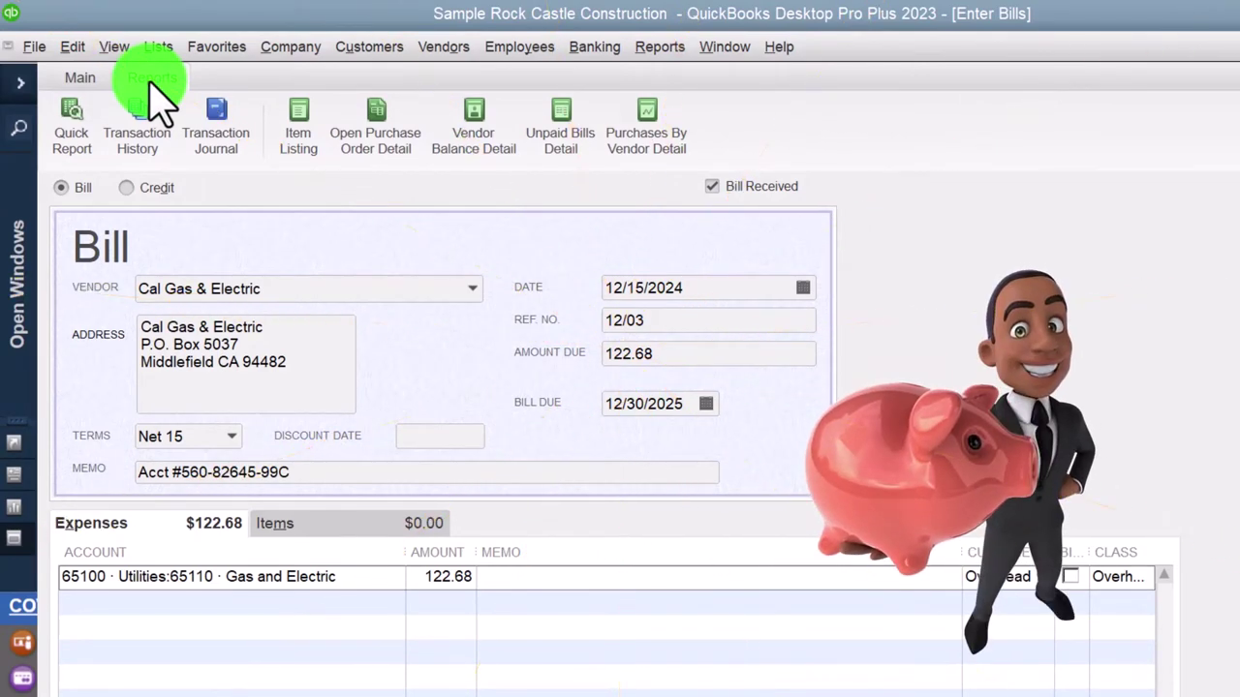
pyautogui.click(78, 155)
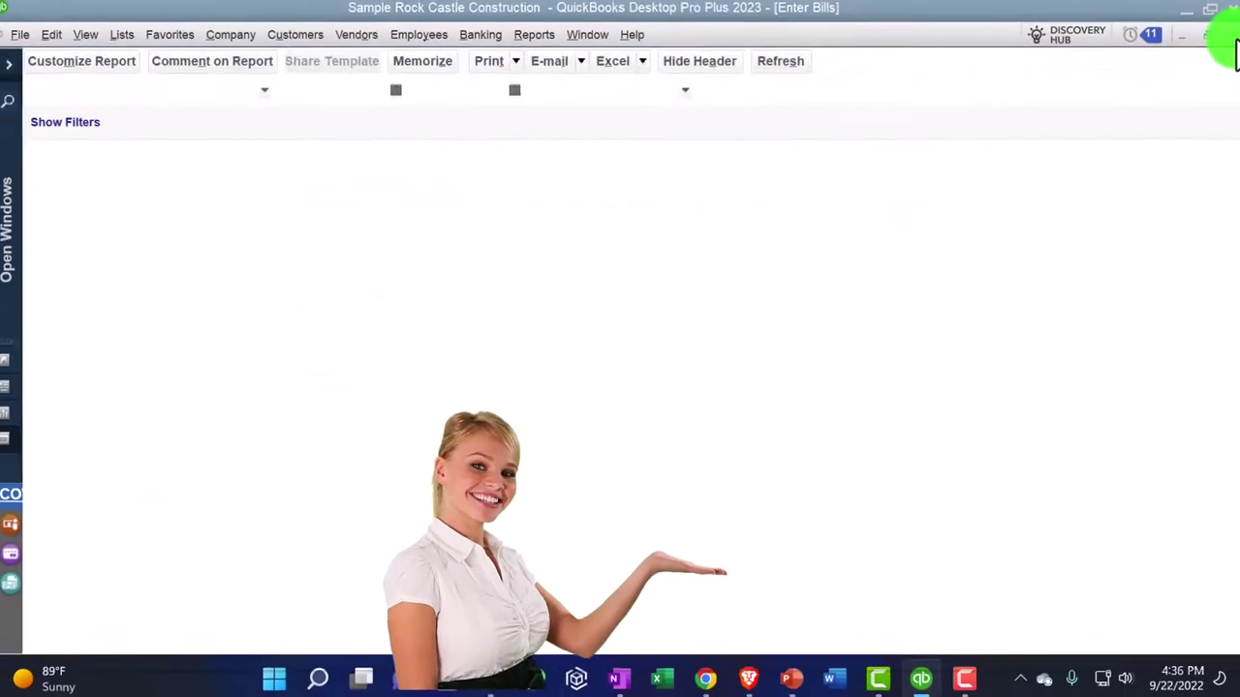
pyautogui.click(1228, 37)
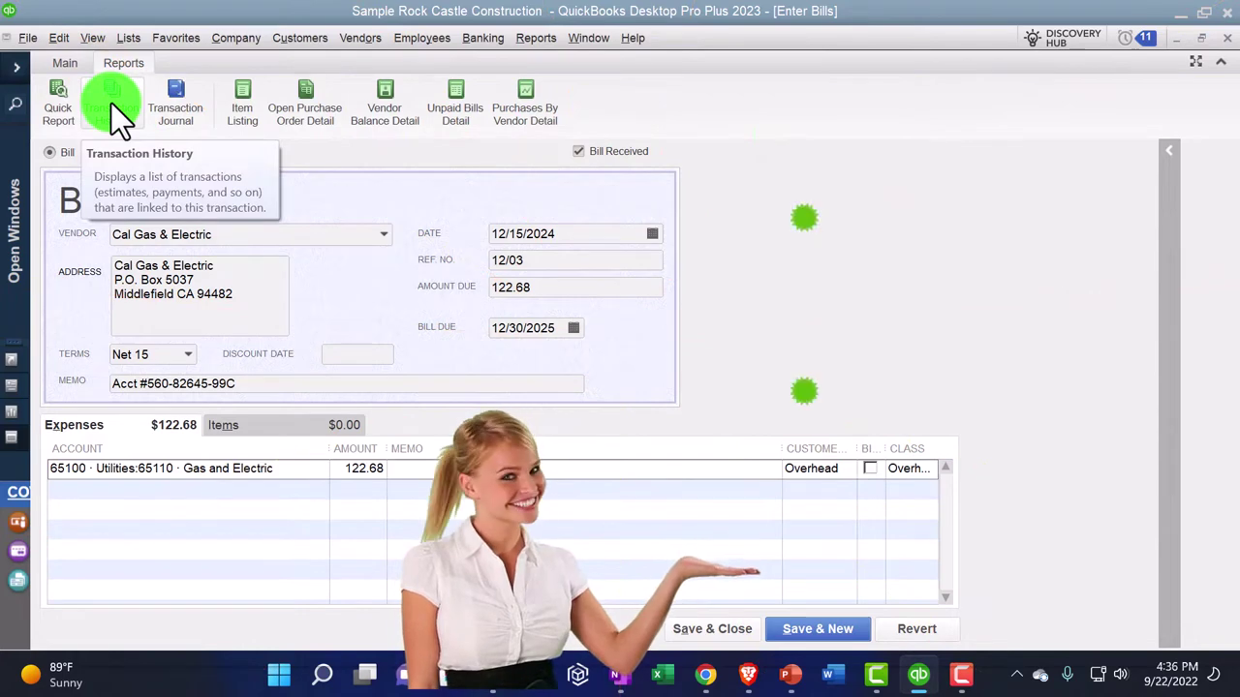
# View the bill's Transaction Journal with its Memo column widened, view the Item Listing report, and close both reports.
pyautogui.click(186, 101)
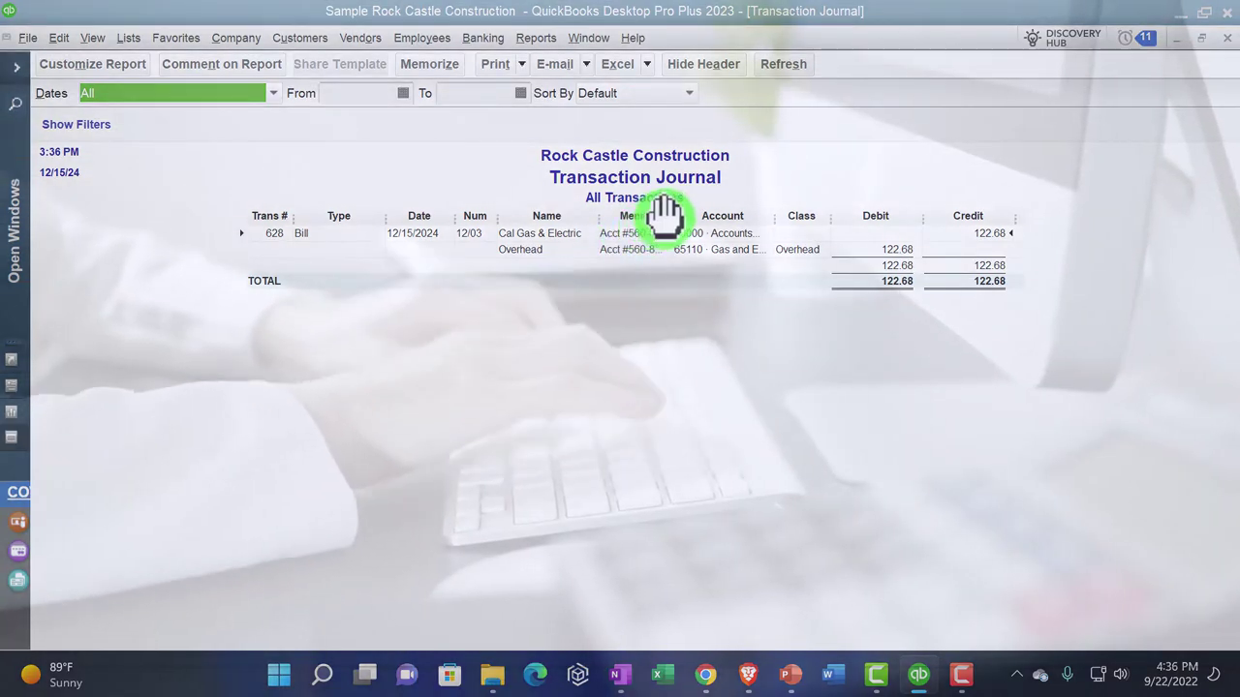
pyautogui.moveTo(672, 215); pyautogui.dragTo(698, 217)
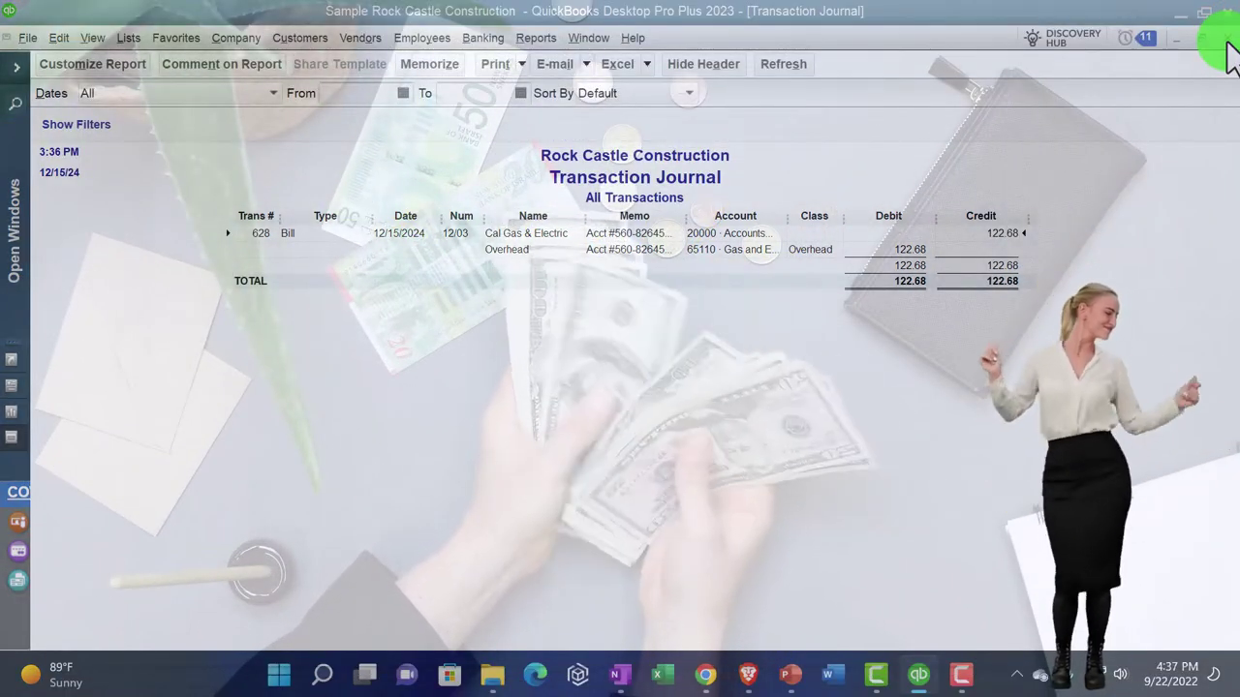
pyautogui.click(1226, 39)
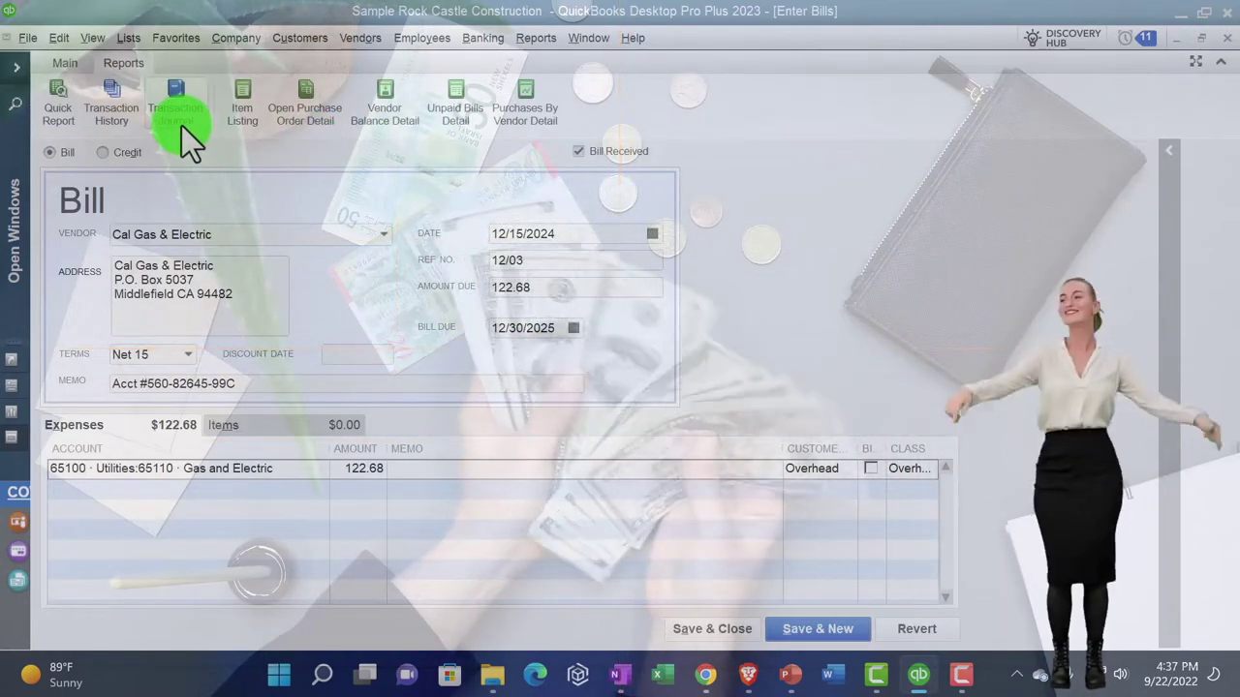
pyautogui.click(253, 113)
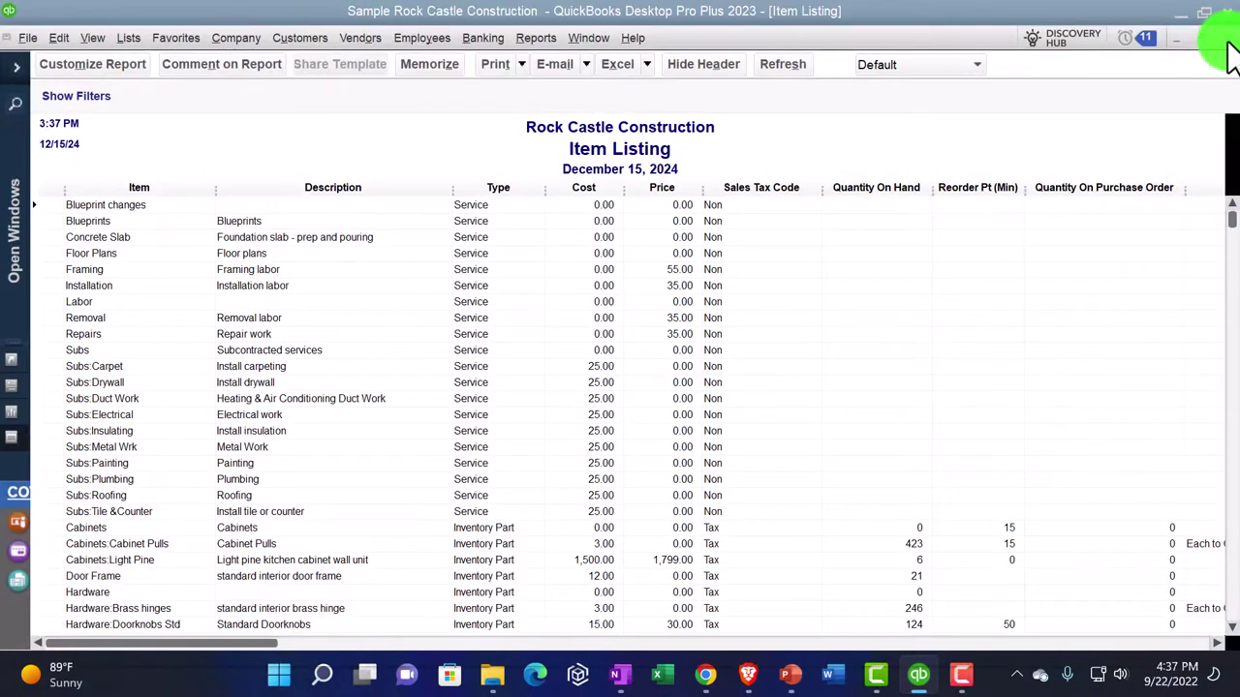
pyautogui.click(1226, 41)
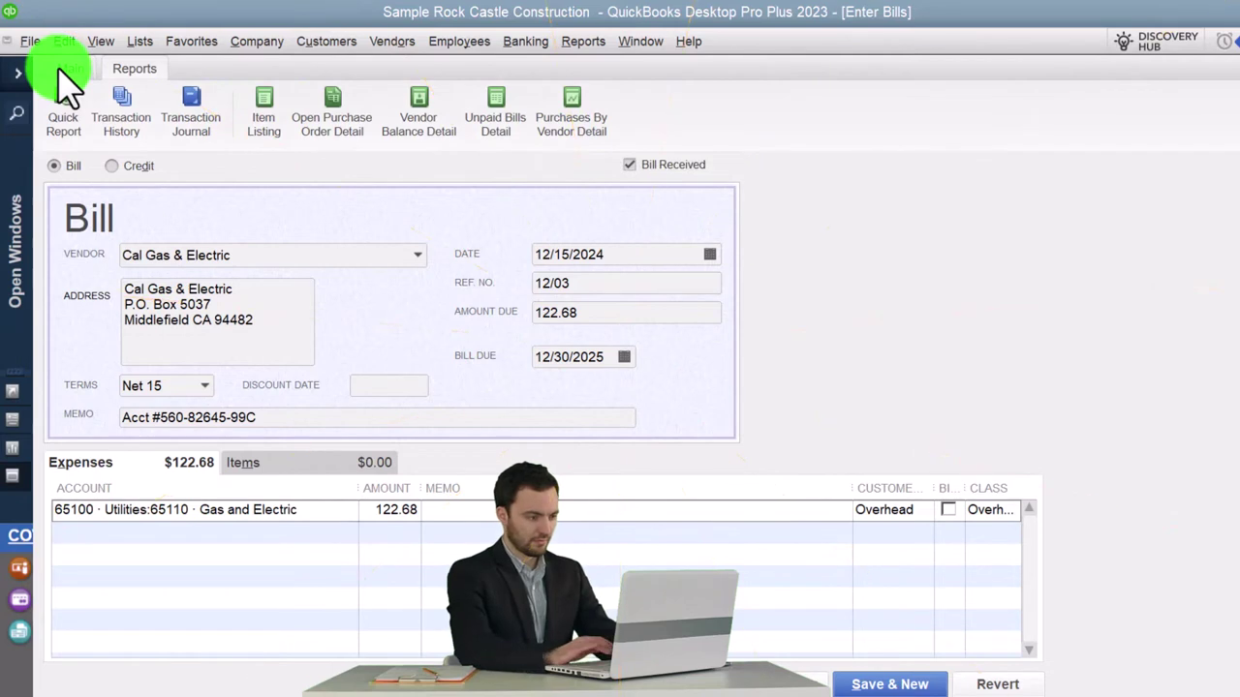
# Go from the Cal Gas & Electric bill to the Thomas Kitchen & Bath bill and examine its item lines.
pyautogui.click(60, 70)
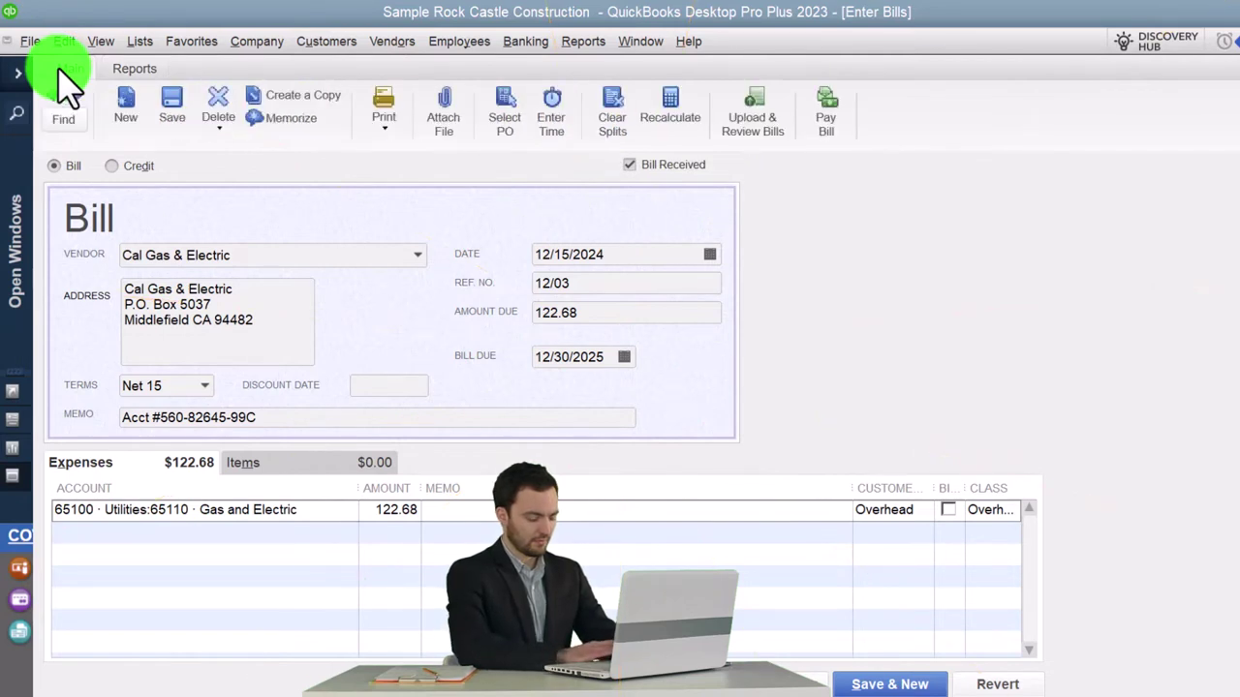
pyautogui.click(85, 115)
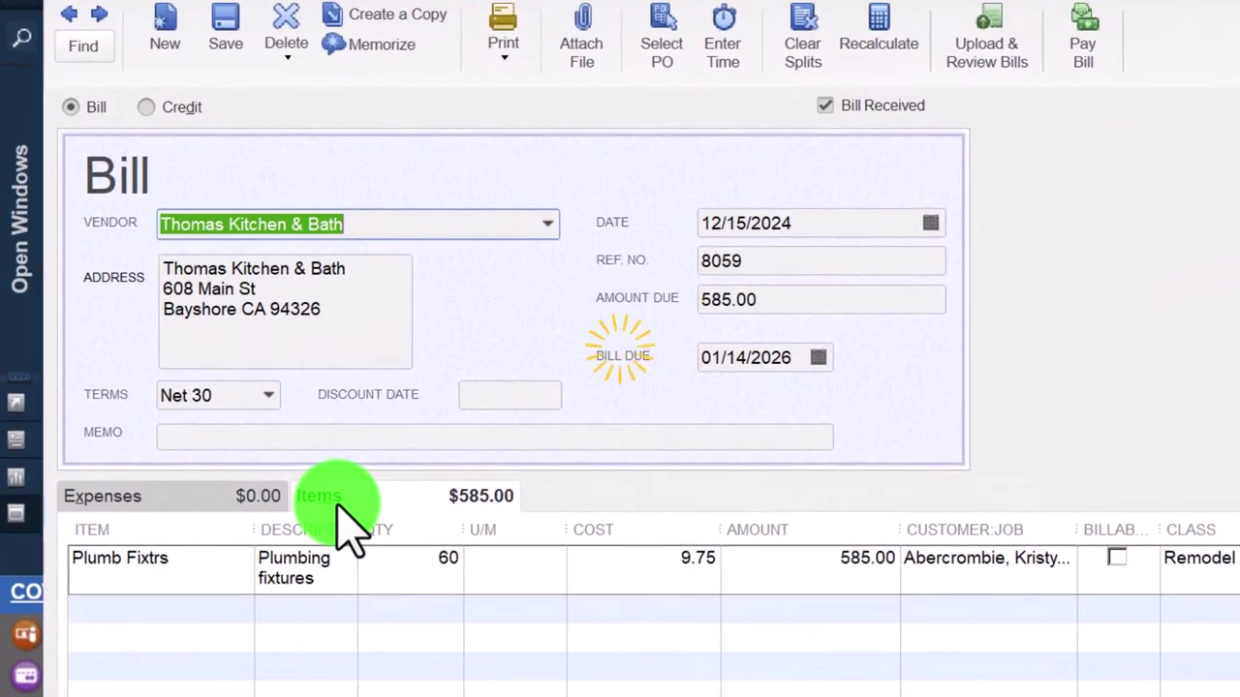
pyautogui.click(285, 433)
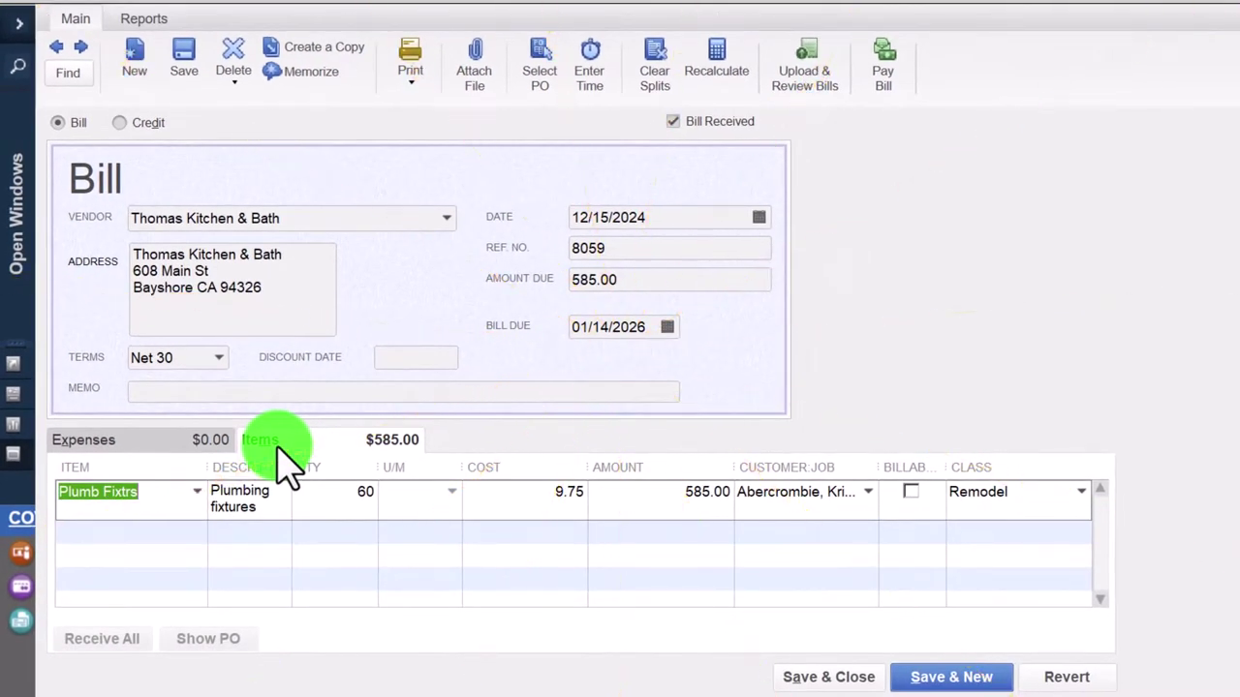
pyautogui.click(135, 532)
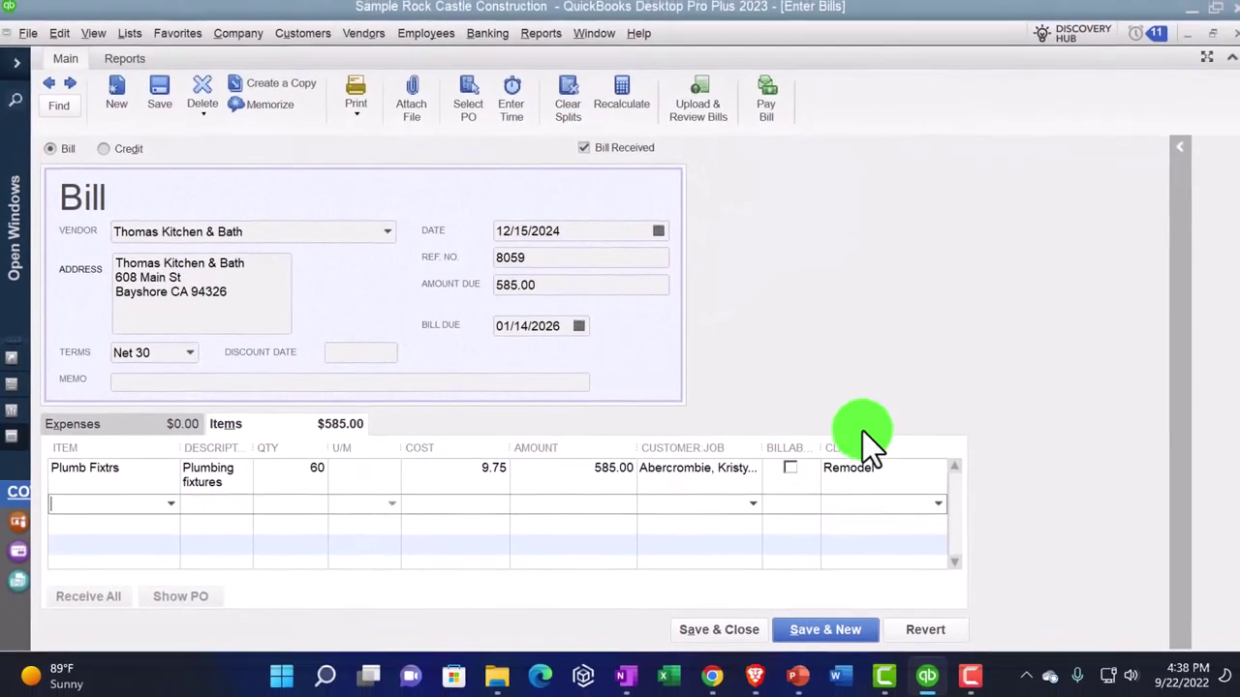
# Close the bill form, and view the Pay Bills window from the home page without paying any bills.
pyautogui.click(1226, 40)
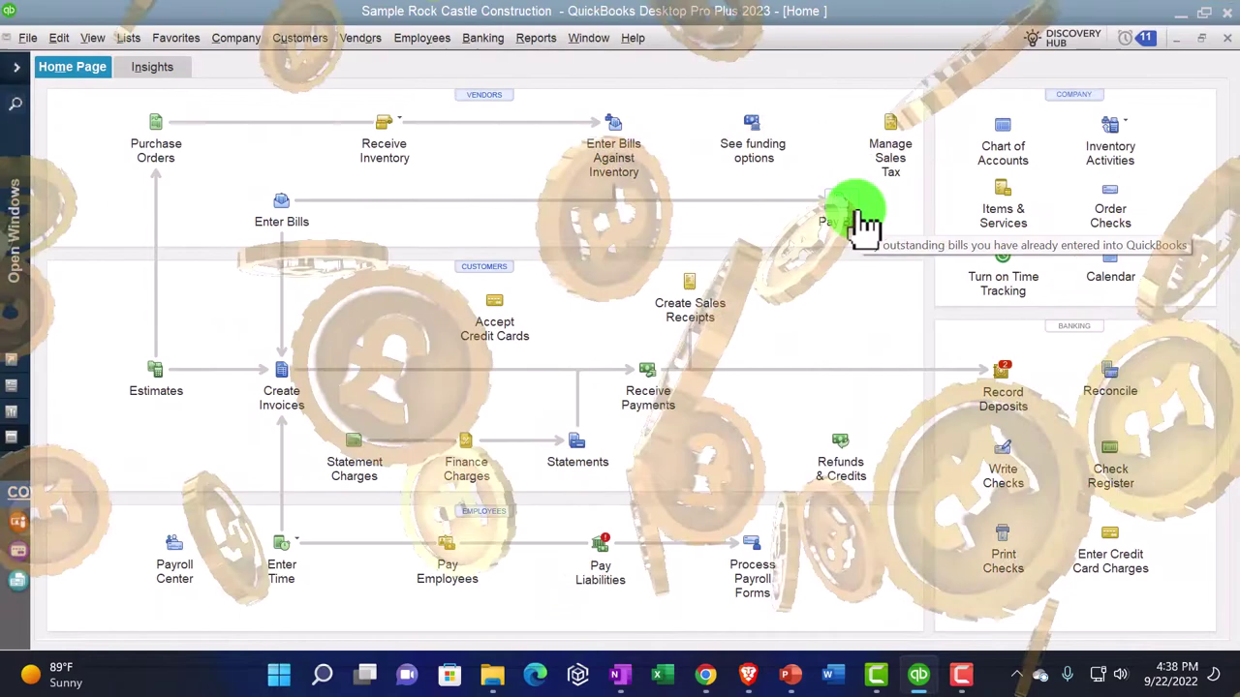
pyautogui.click(856, 211)
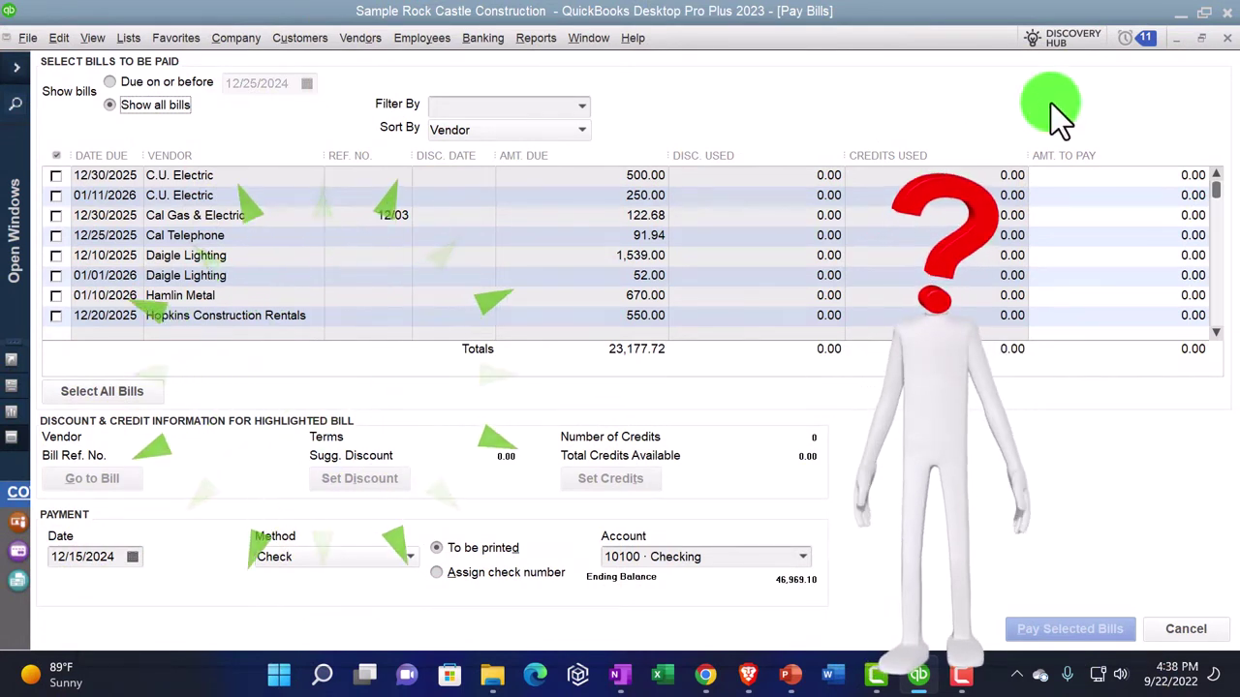
pyautogui.click(1226, 44)
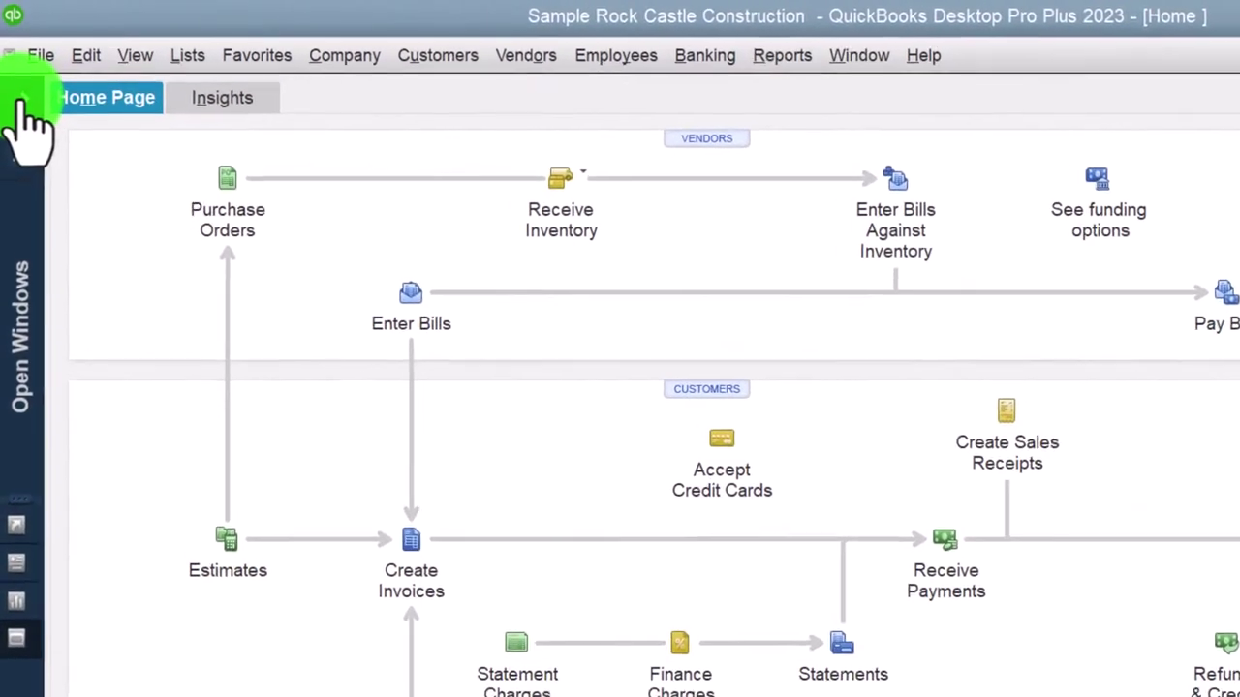
# Open the Vendor Center and review the transactions of the vendor C.U. Electric.
pyautogui.click(17, 67)
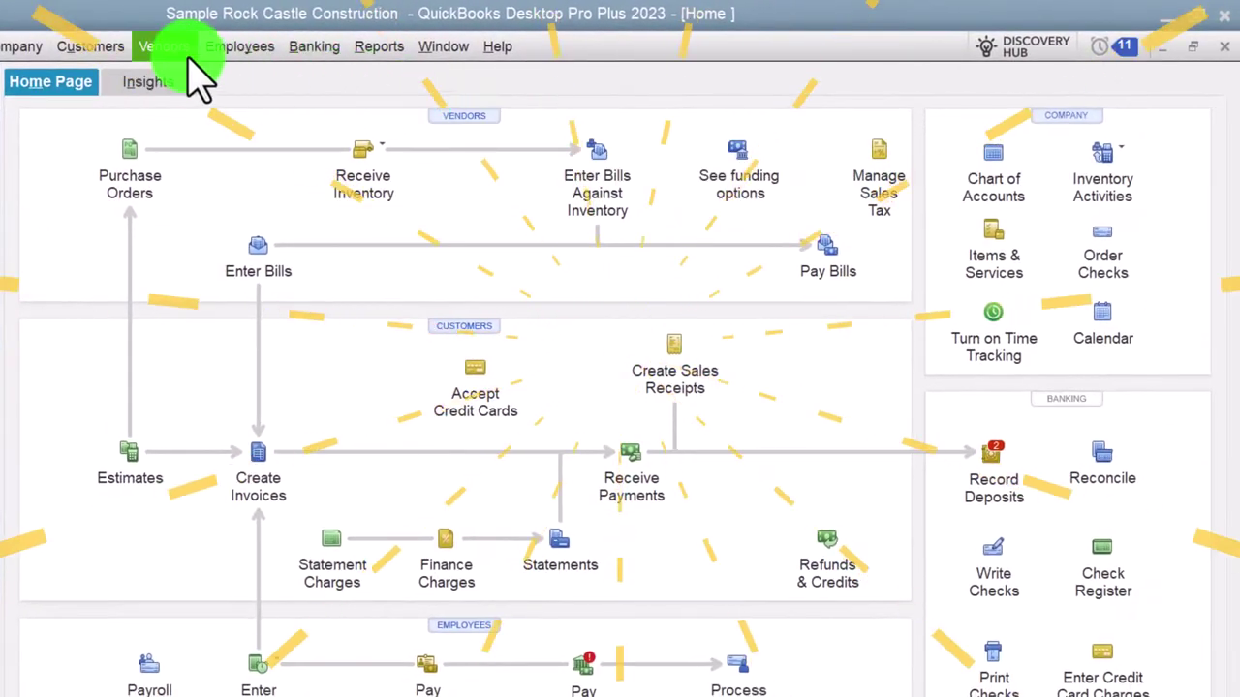
pyautogui.click(662, 70)
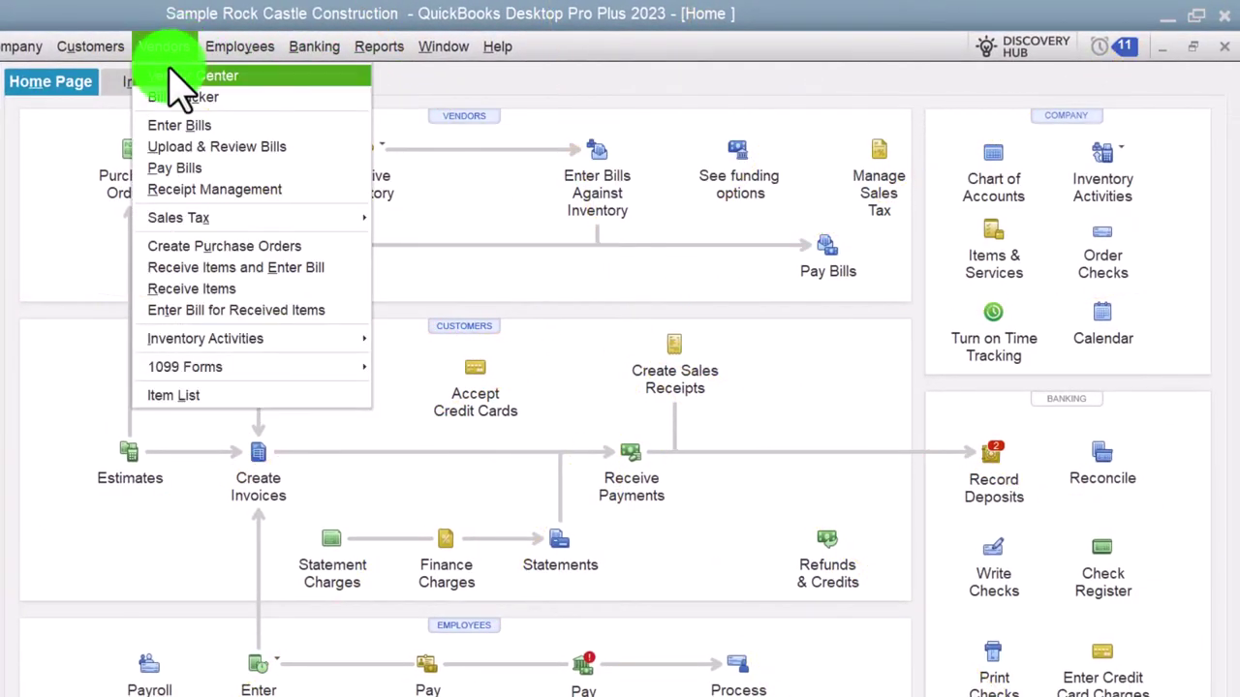
pyautogui.click(172, 75)
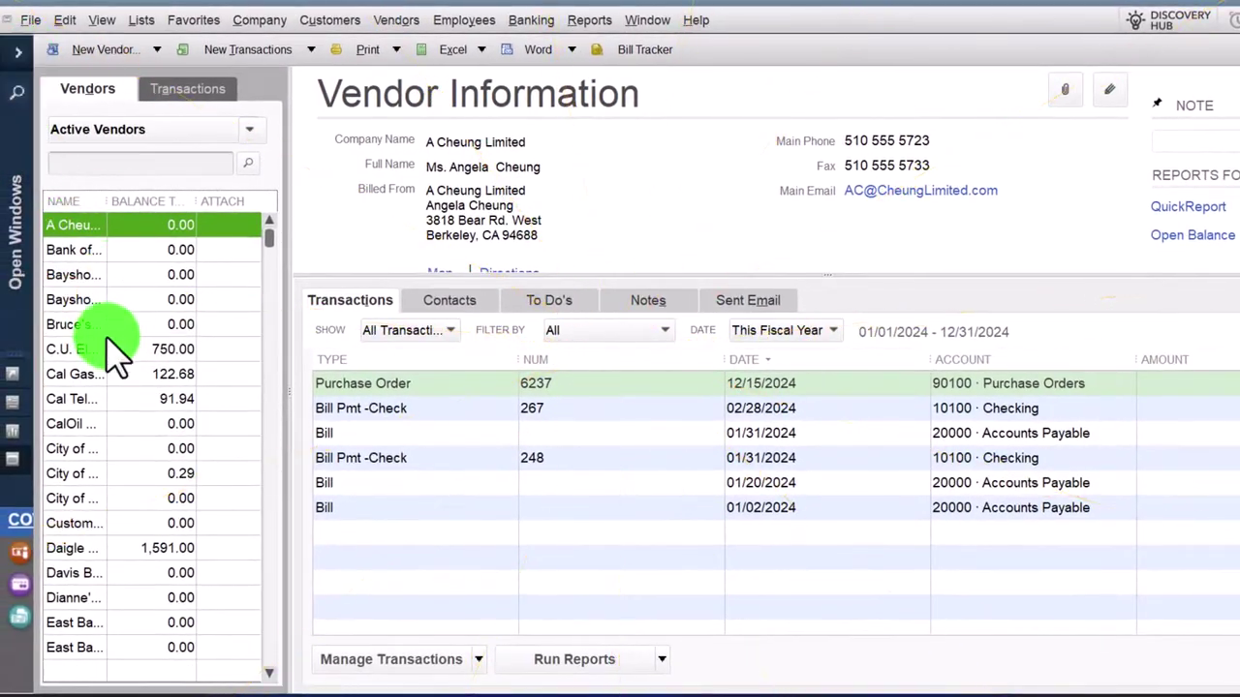
pyautogui.click(161, 347)
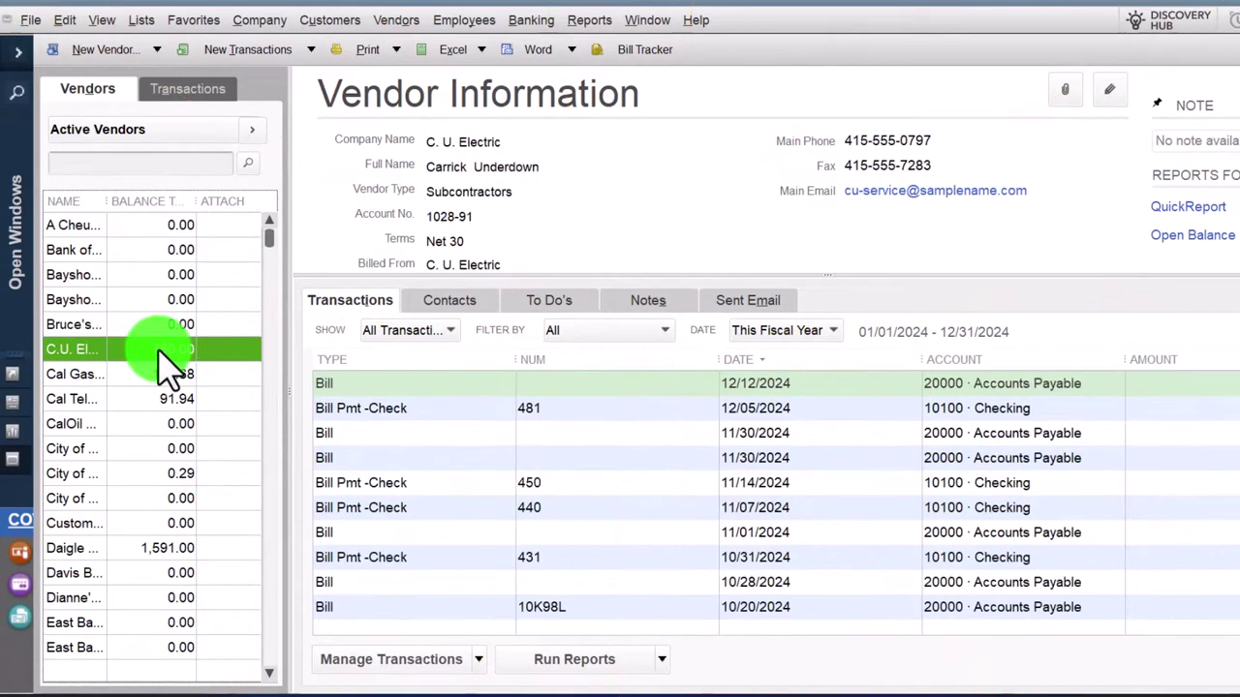
pyautogui.scroll(-2, 452, 506)
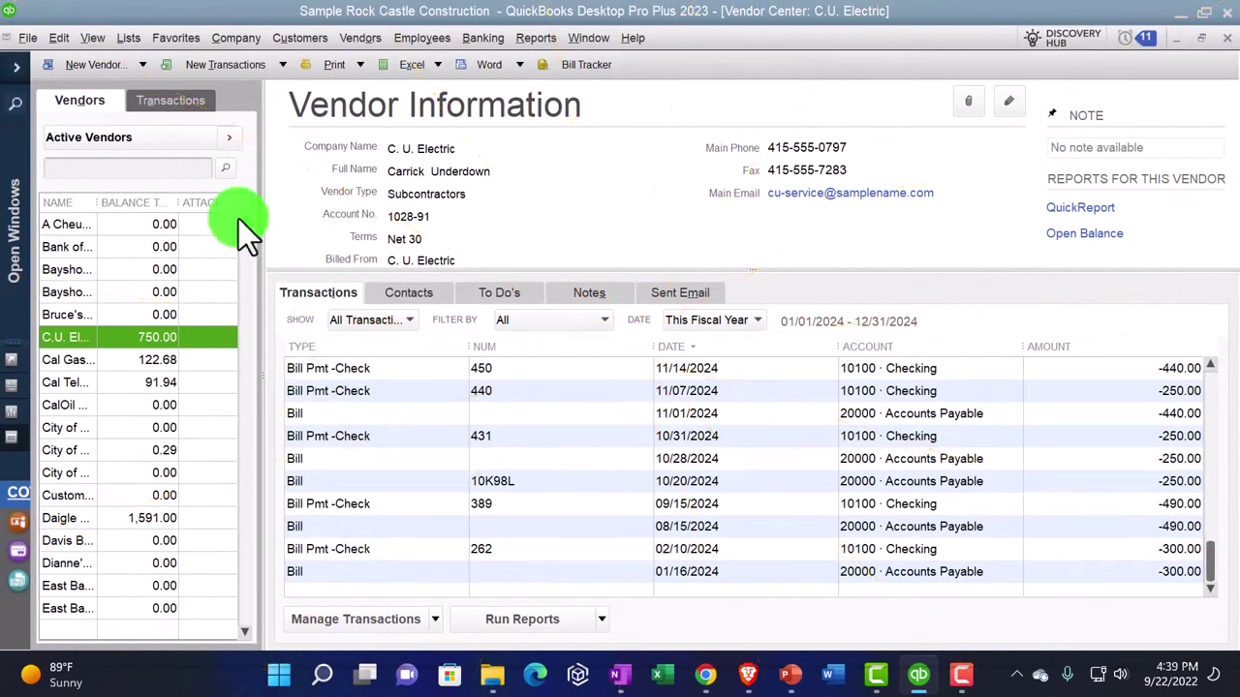
# List vendor transactions of type Bills, filter them by Open Bills and by Overdue Bills, and return the filter to All Bills.
pyautogui.click(169, 100)
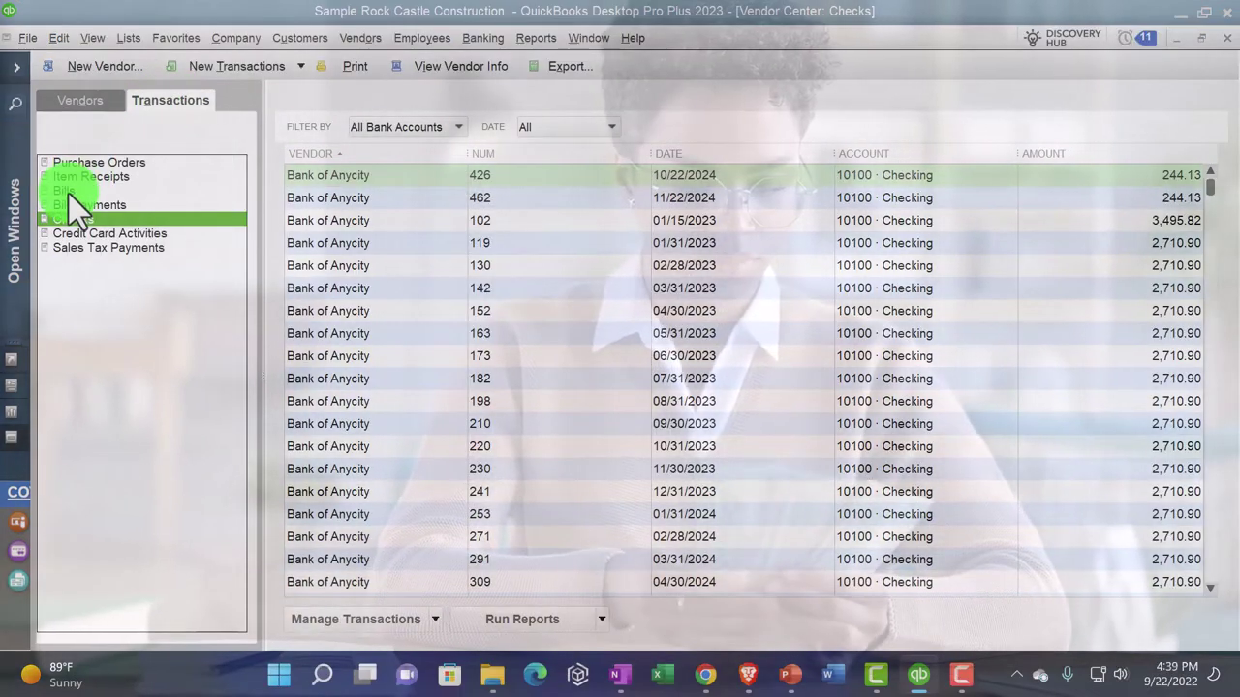
pyautogui.click(66, 191)
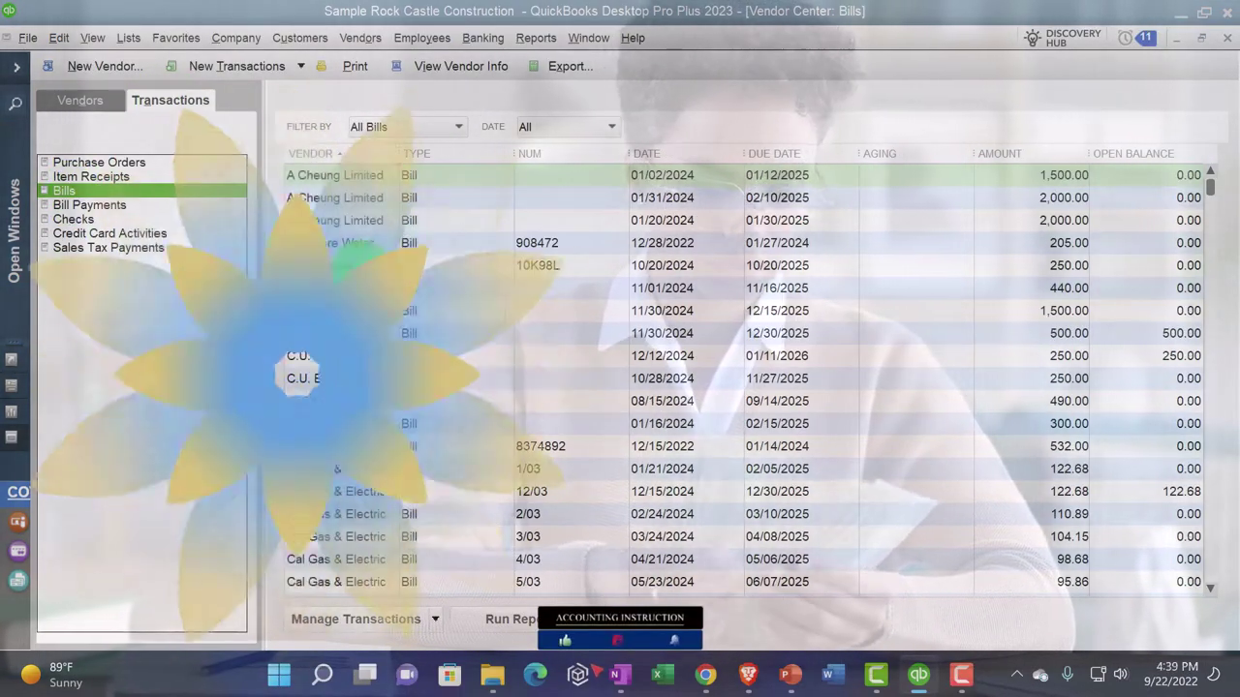
pyautogui.click(460, 125)
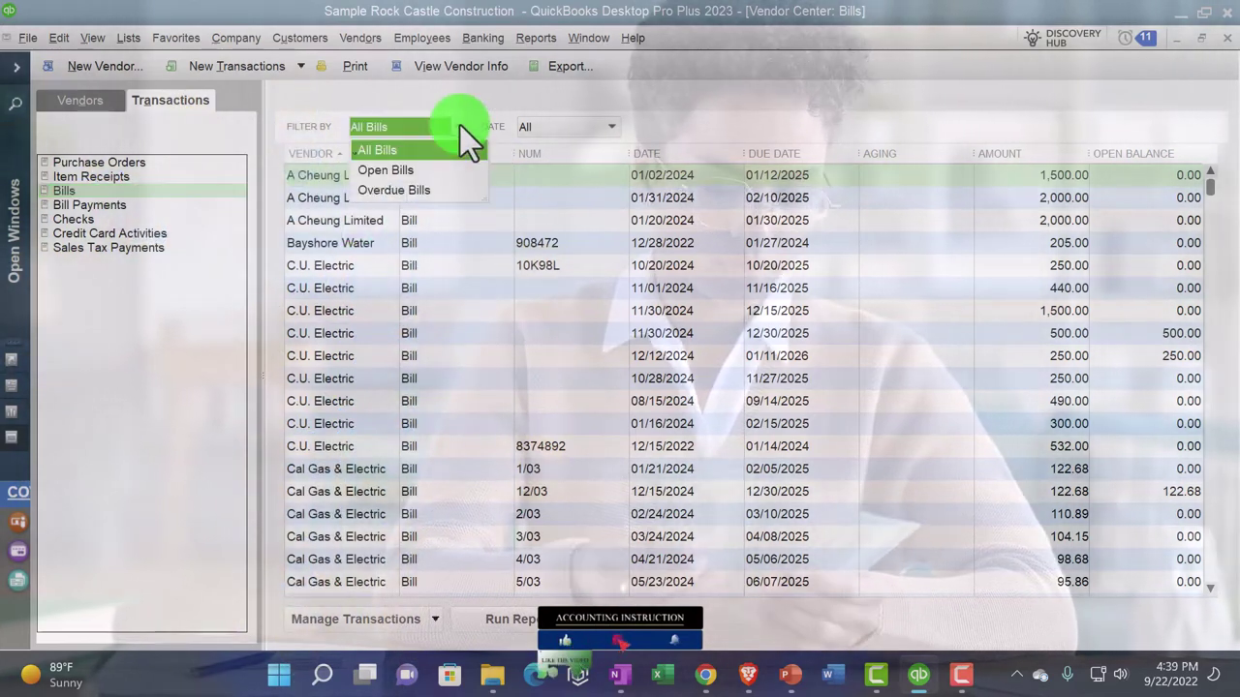
pyautogui.click(412, 170)
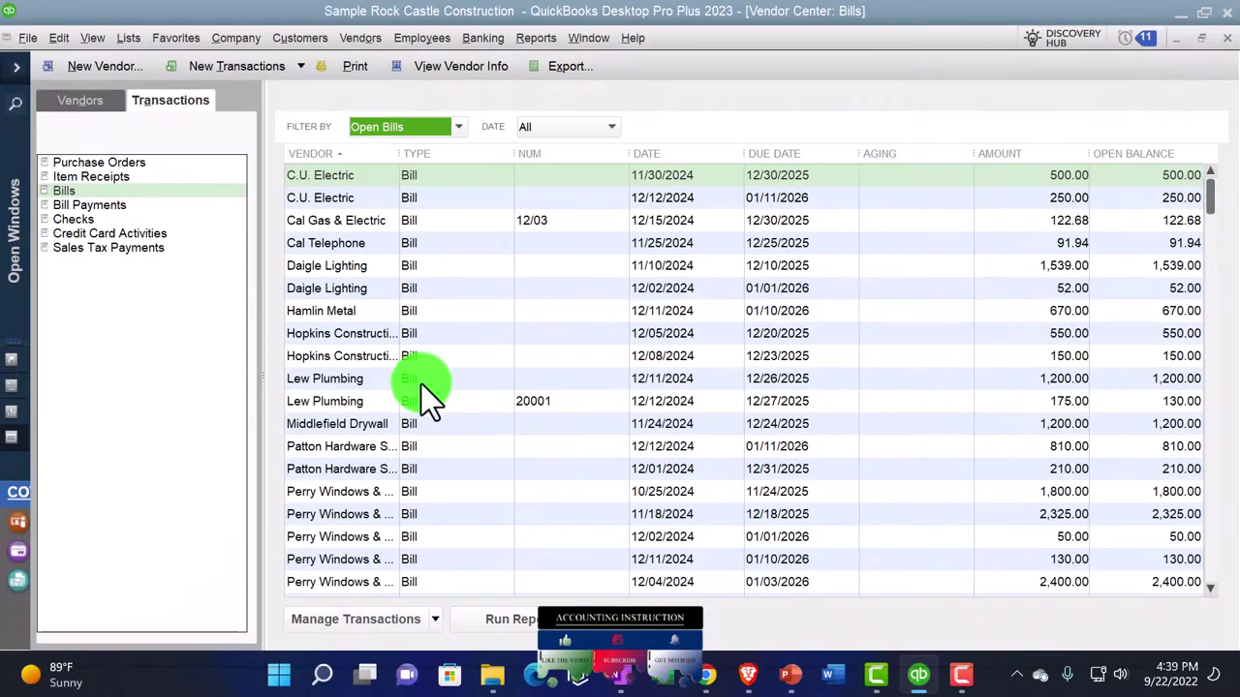
pyautogui.click(458, 126)
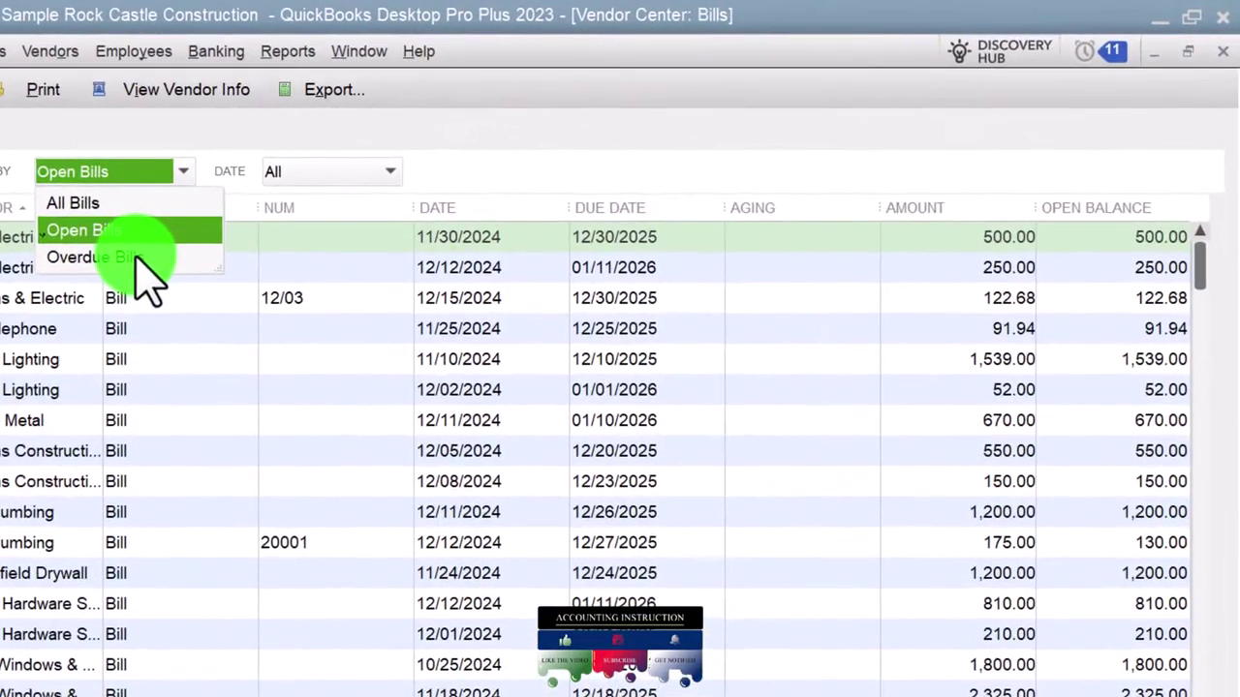
pyautogui.click(423, 190)
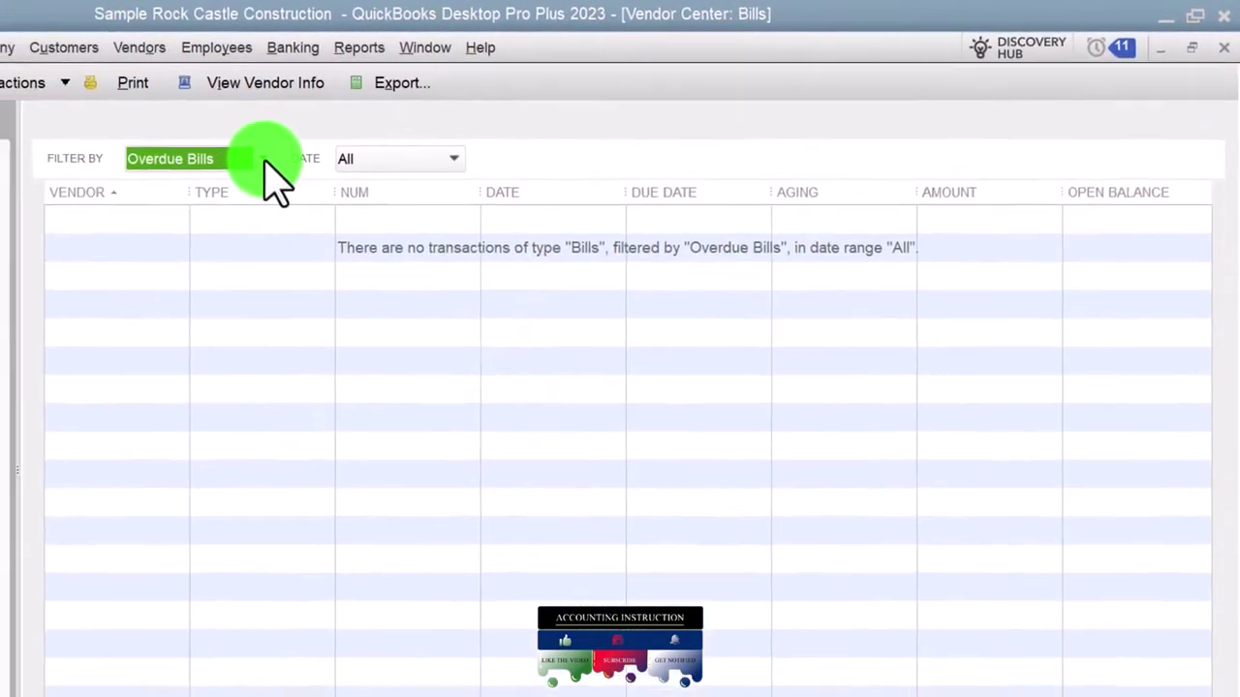
pyautogui.click(167, 172)
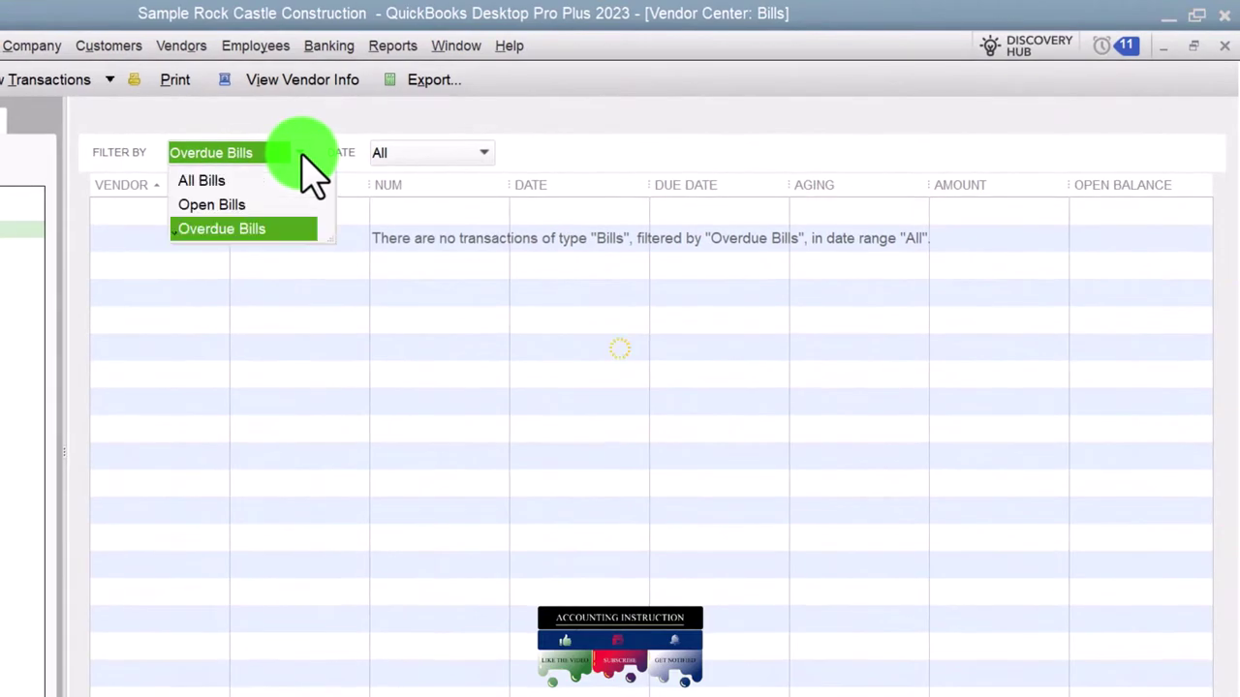
pyautogui.click(242, 180)
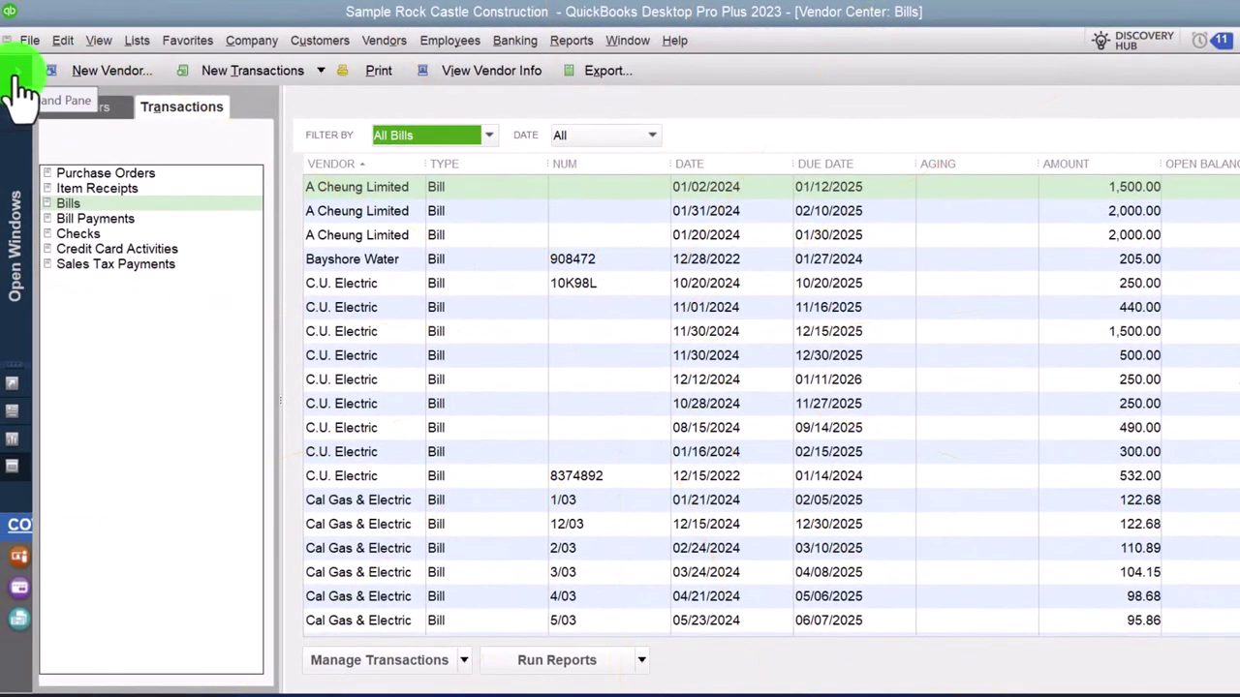
# Switch to the already open Balance Sheet report, and collapse the open windows list again.
pyautogui.click(17, 74)
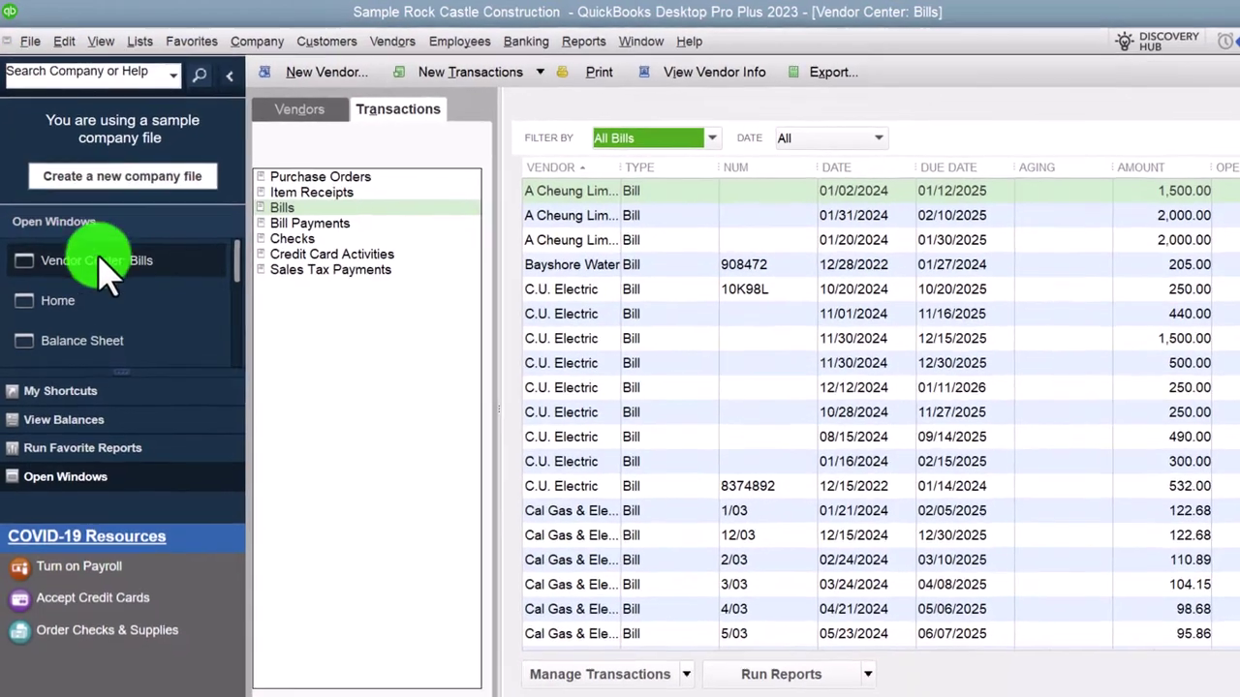
pyautogui.scroll(-1, 102, 258)
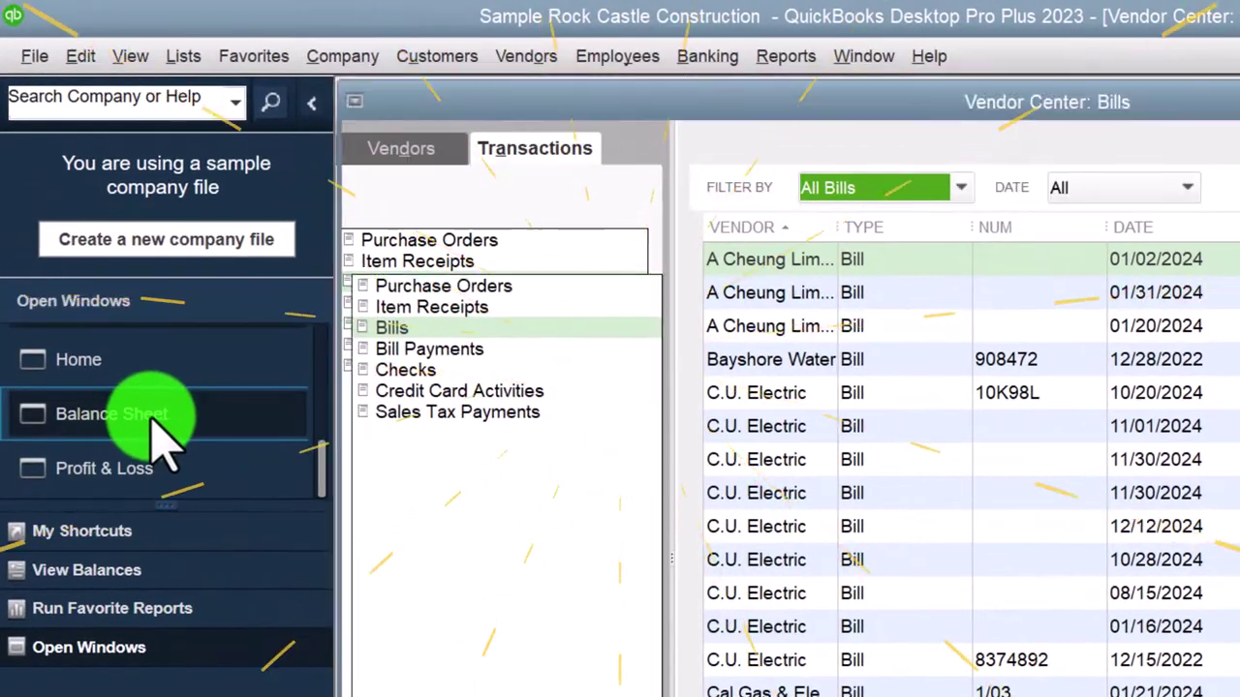
pyautogui.click(150, 416)
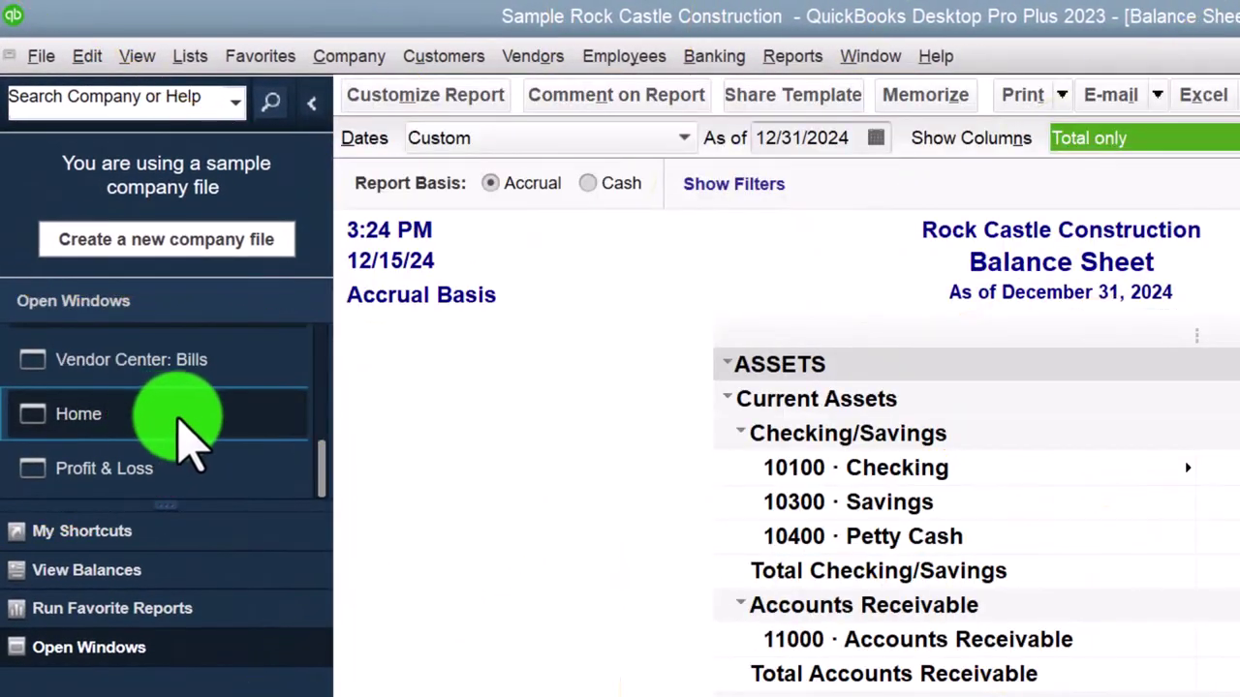
pyautogui.click(317, 105)
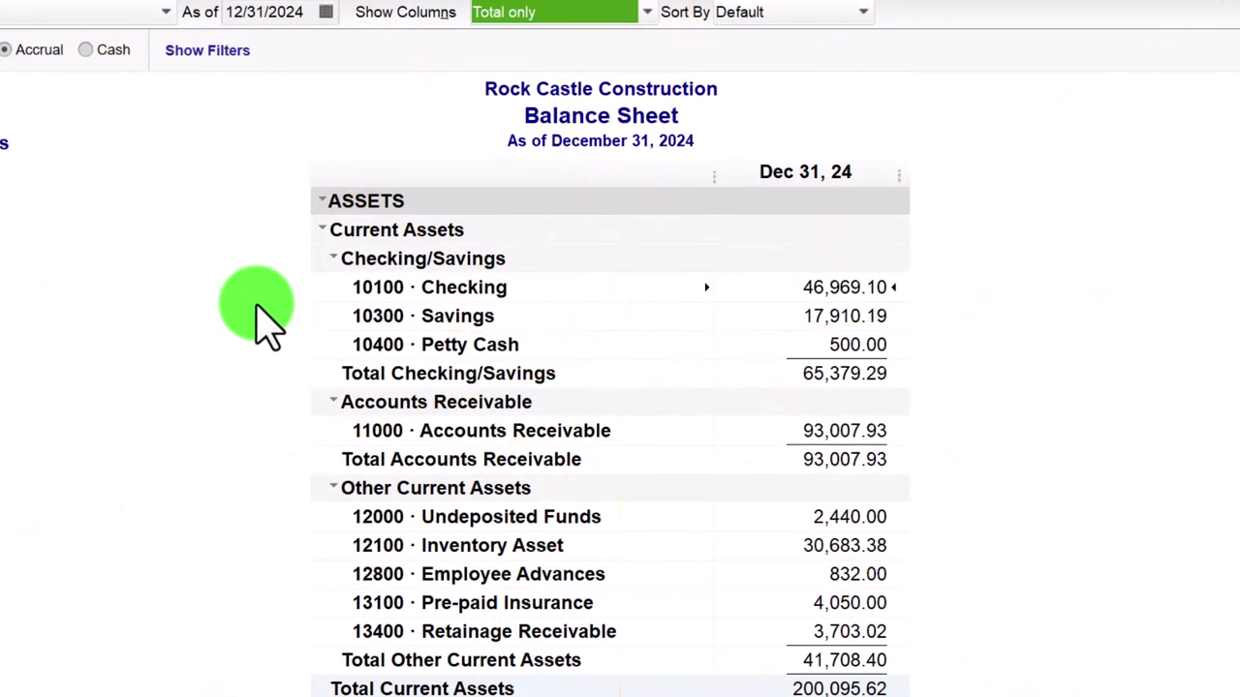
# Collapse the Assets and Equity sections of the Balance Sheet, and bring Accounts Payable back into view.
pyautogui.scroll(-3, 262, 319)
pyautogui.scroll(3, 256, 312)
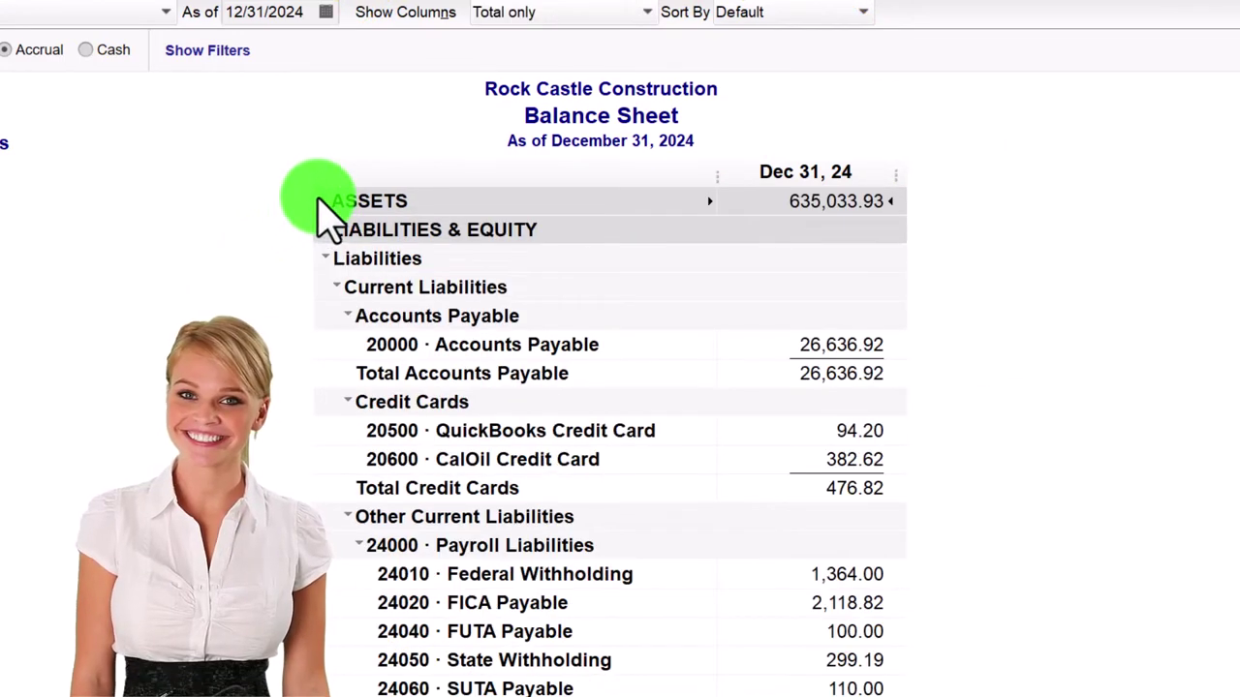
pyautogui.click(323, 203)
pyautogui.click(323, 203)
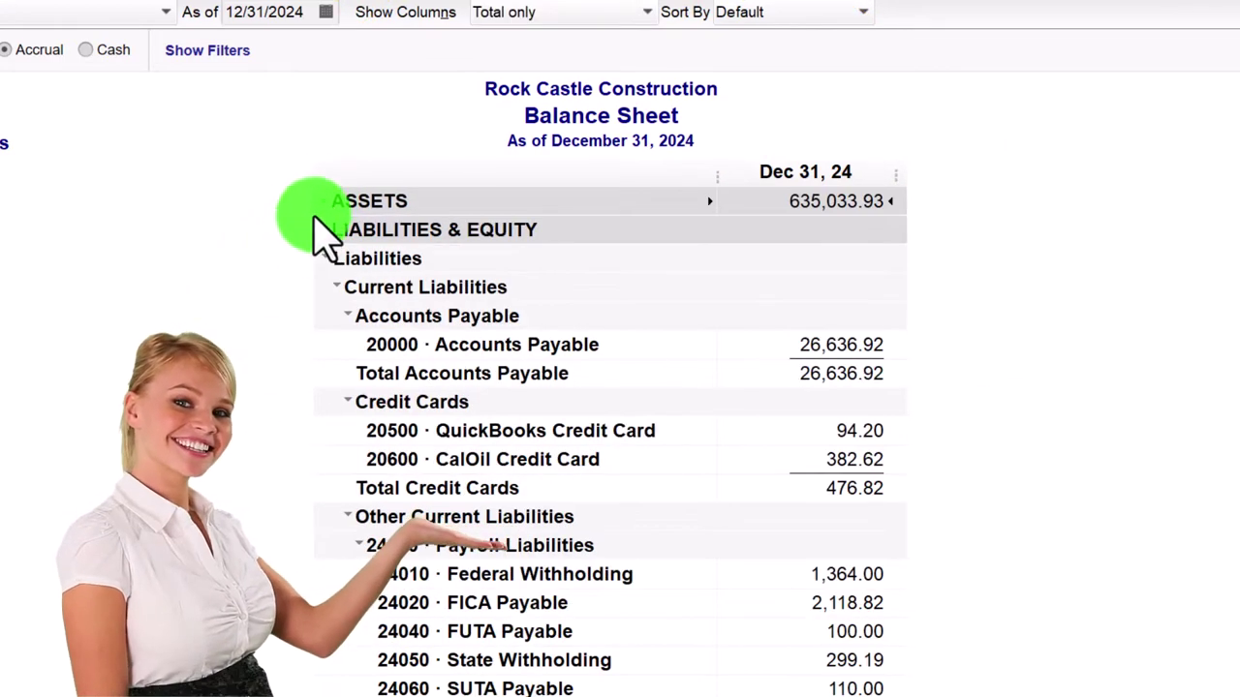
pyautogui.scroll(-7, 254, 443)
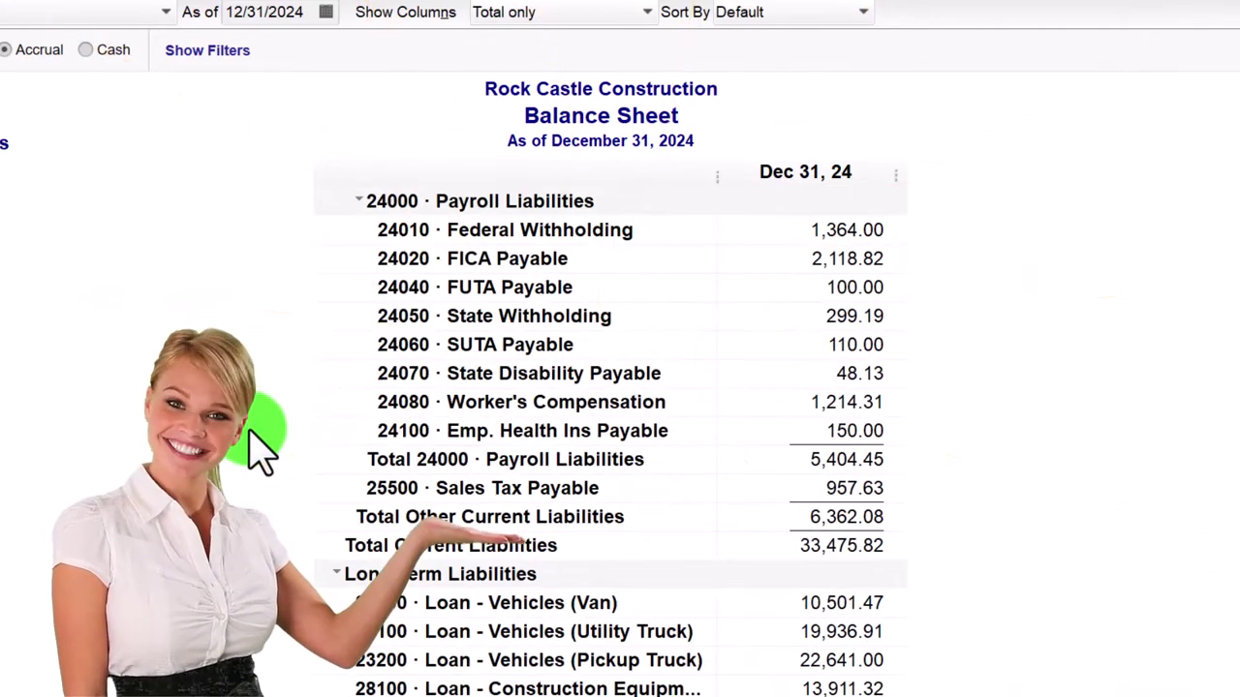
pyautogui.scroll(-3, 255, 442)
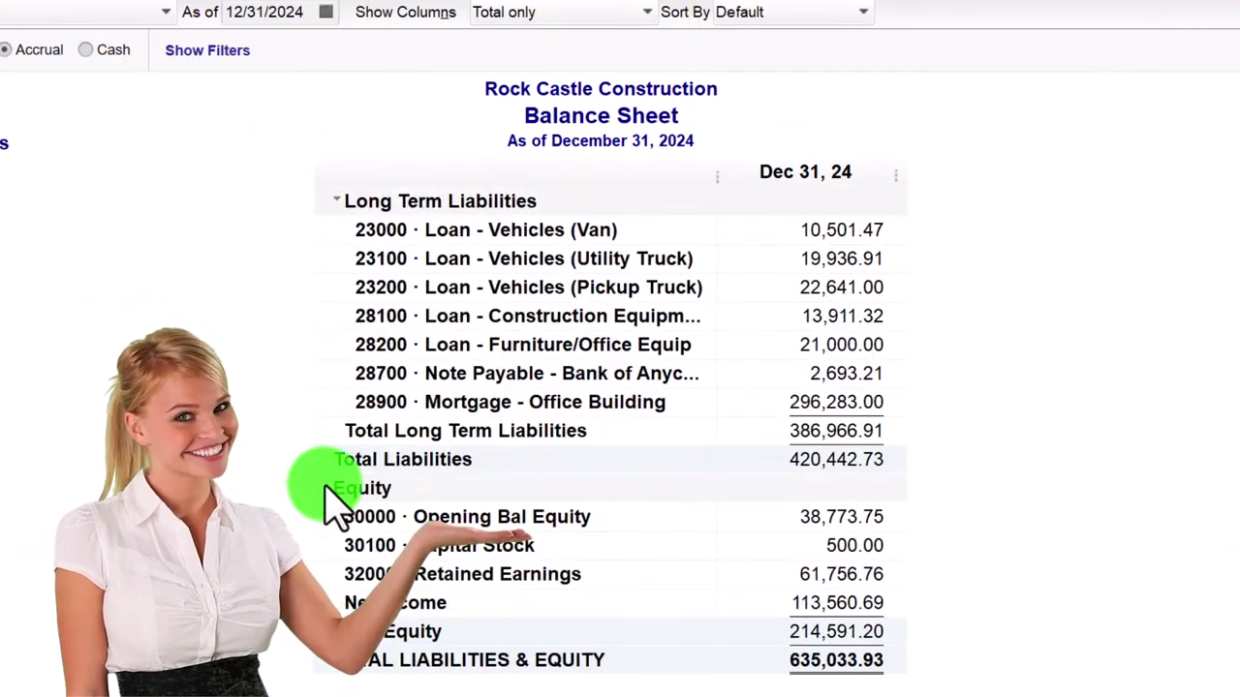
pyautogui.click(329, 488)
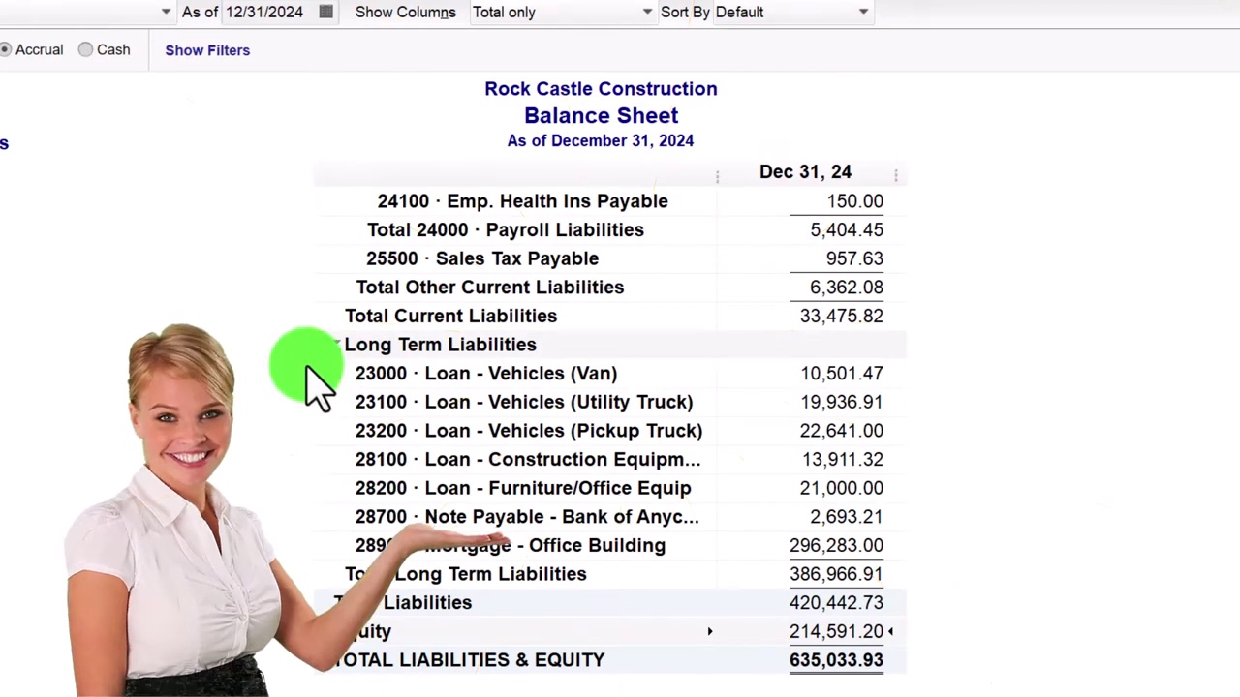
pyautogui.scroll(7, 291, 402)
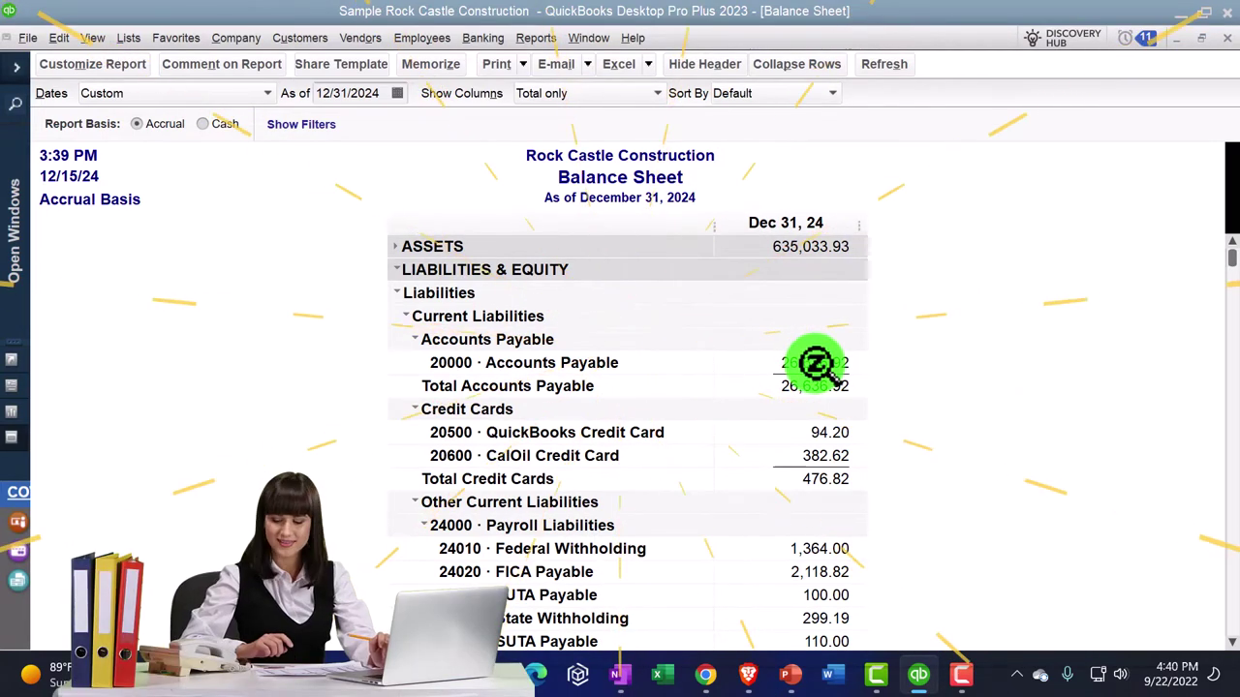
# Drill down into the Accounts Payable balance and list its transactions from 01/01/2024 to 12/31/2024.
pyautogui.doubleClick(816, 364)
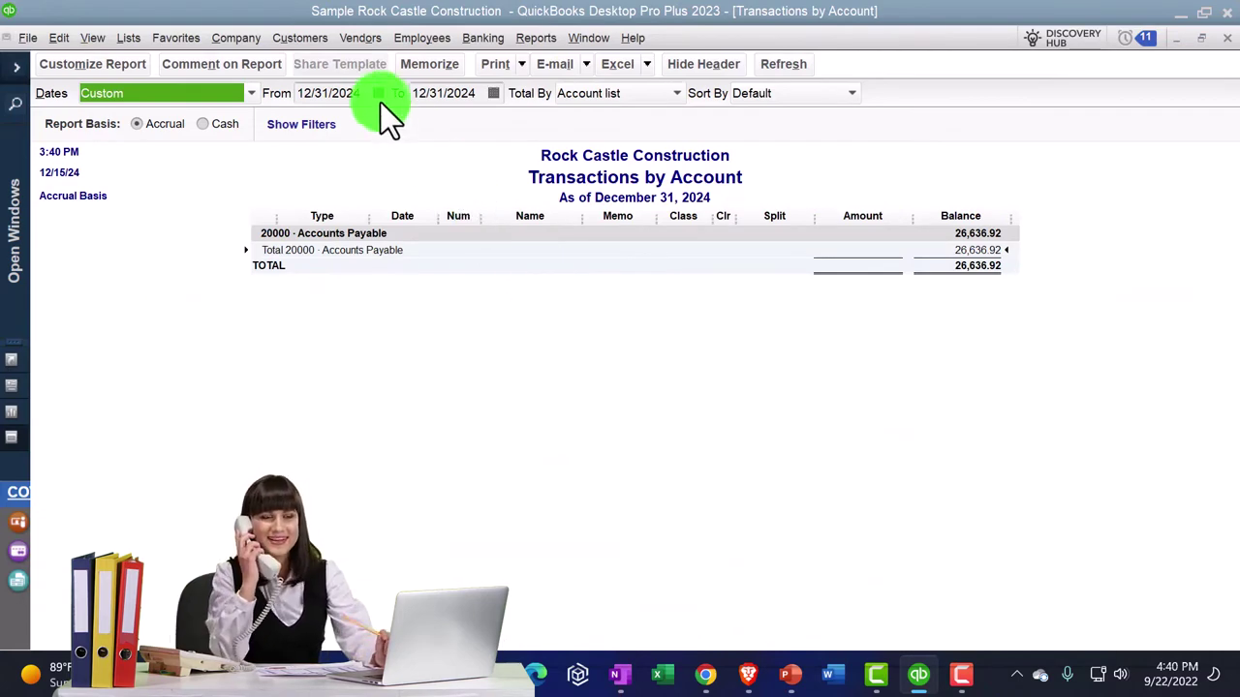
pyautogui.click(370, 94)
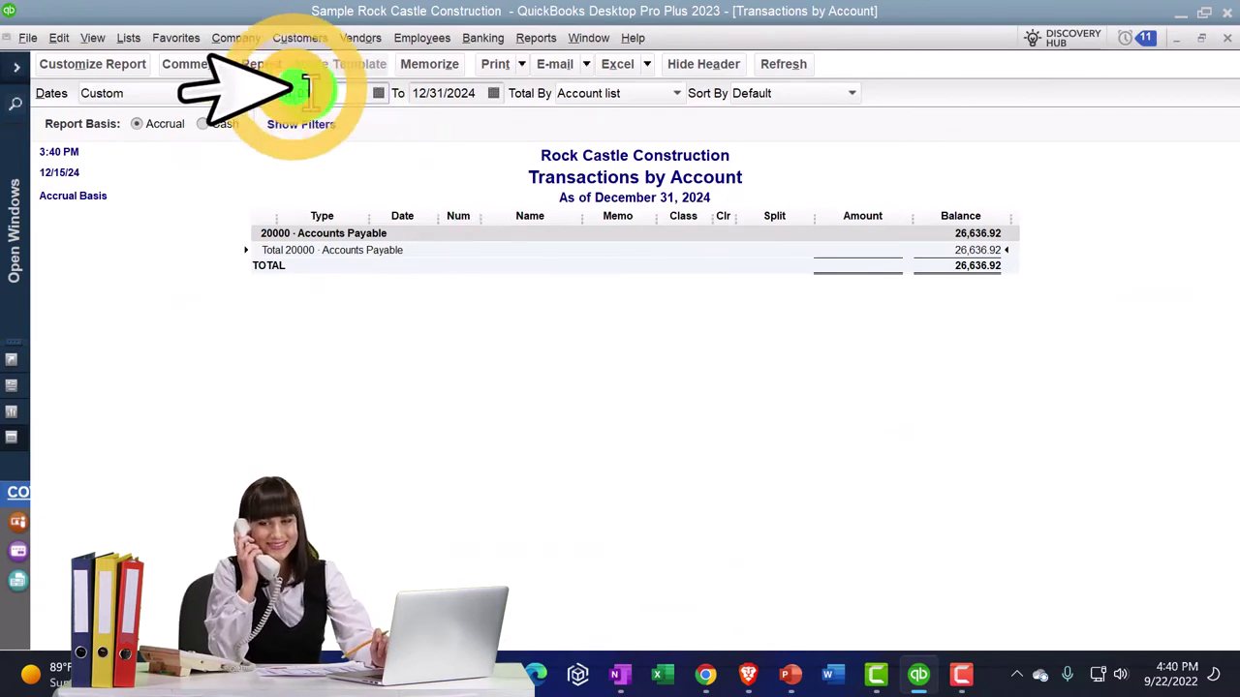
pyautogui.write('01/01/2024')
pyautogui.press('Tab')
pyautogui.press('Tab')
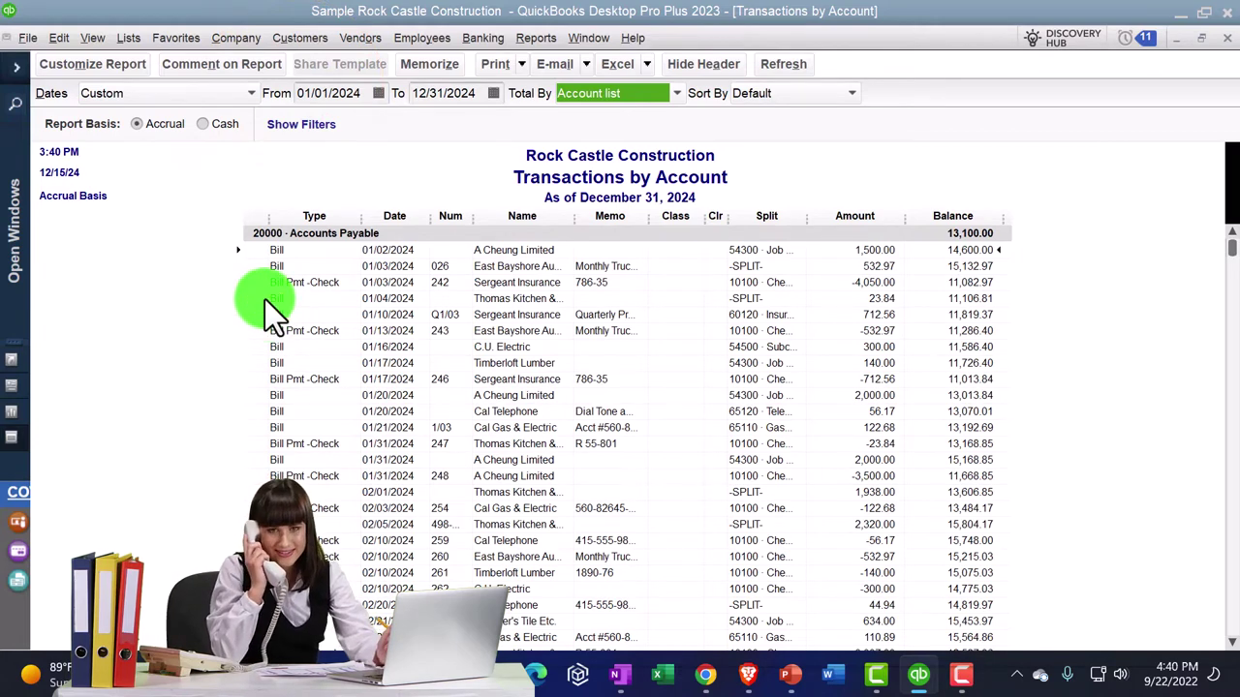
# Examine the bills and bill payment checks in the Accounts Payable transactions, and return to the beginning of the report.
pyautogui.click(296, 330)
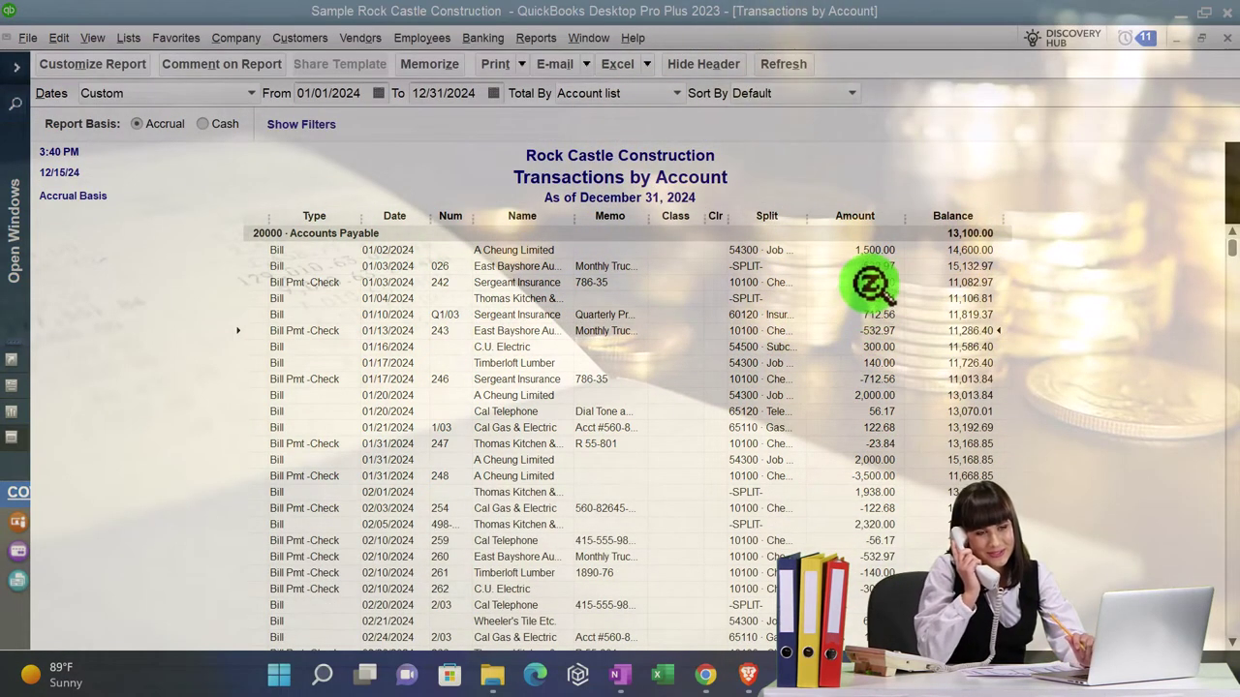
pyautogui.click(869, 266)
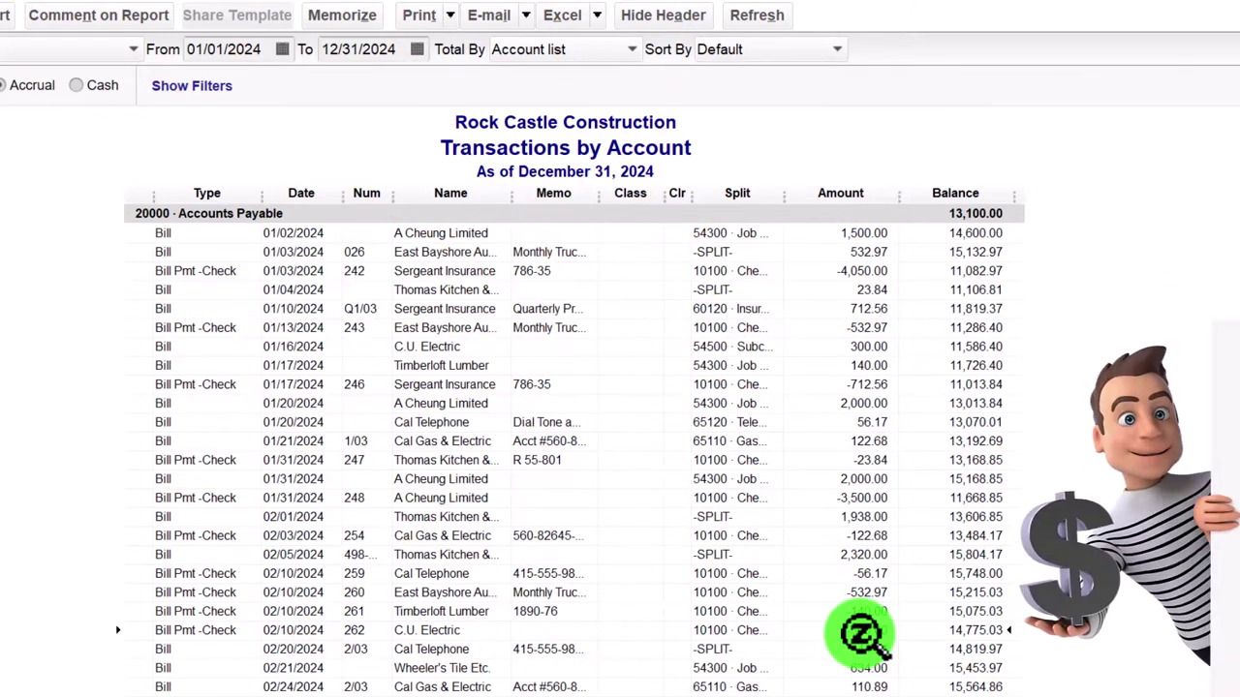
pyautogui.scroll(-4, 860, 634)
pyautogui.scroll(-5, 860, 635)
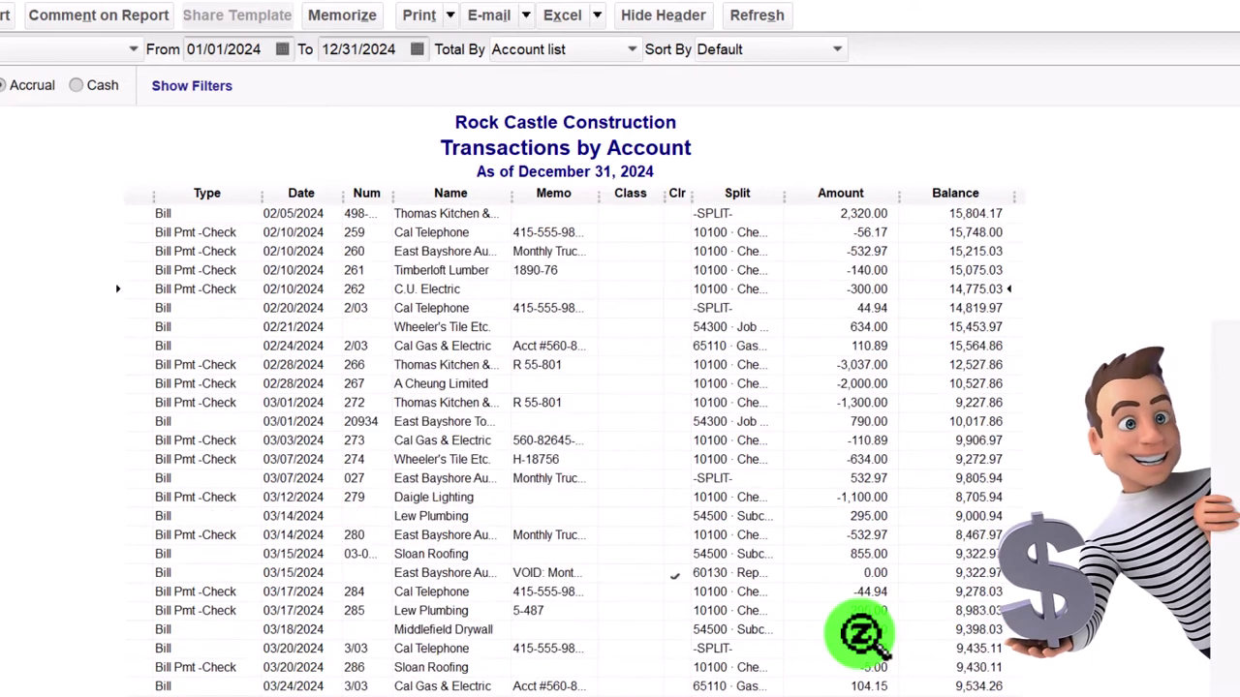
pyautogui.scroll(-2, 860, 634)
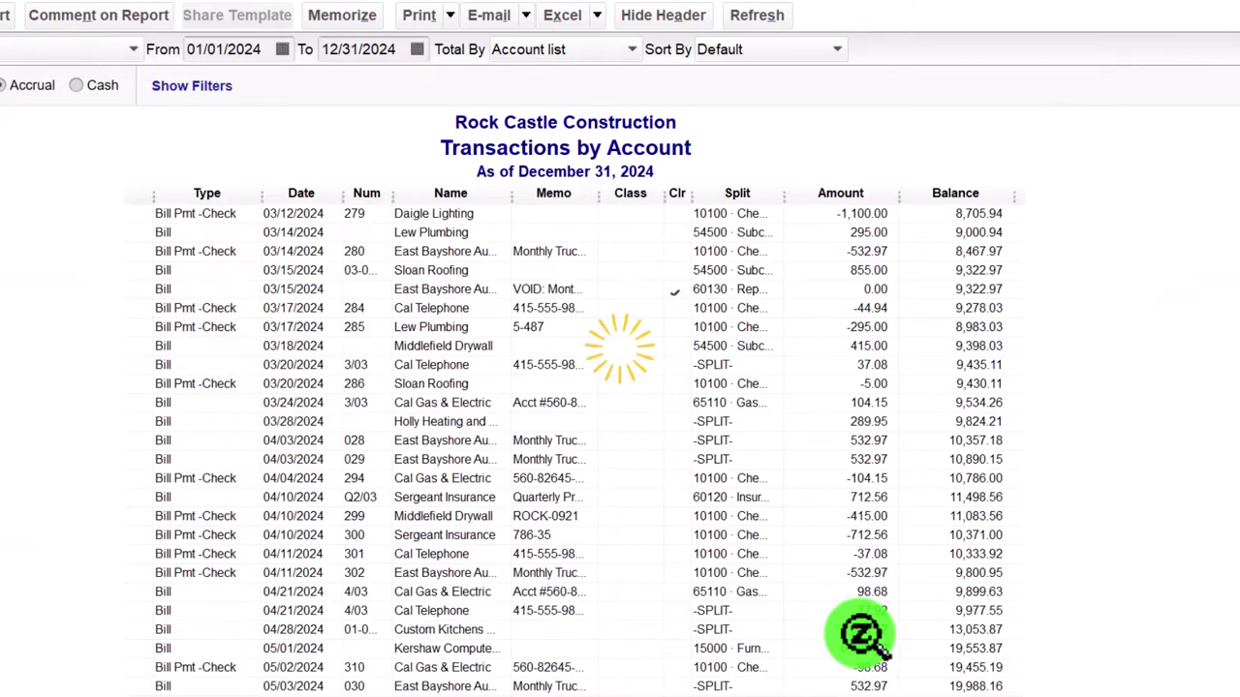
pyautogui.scroll(14, 860, 634)
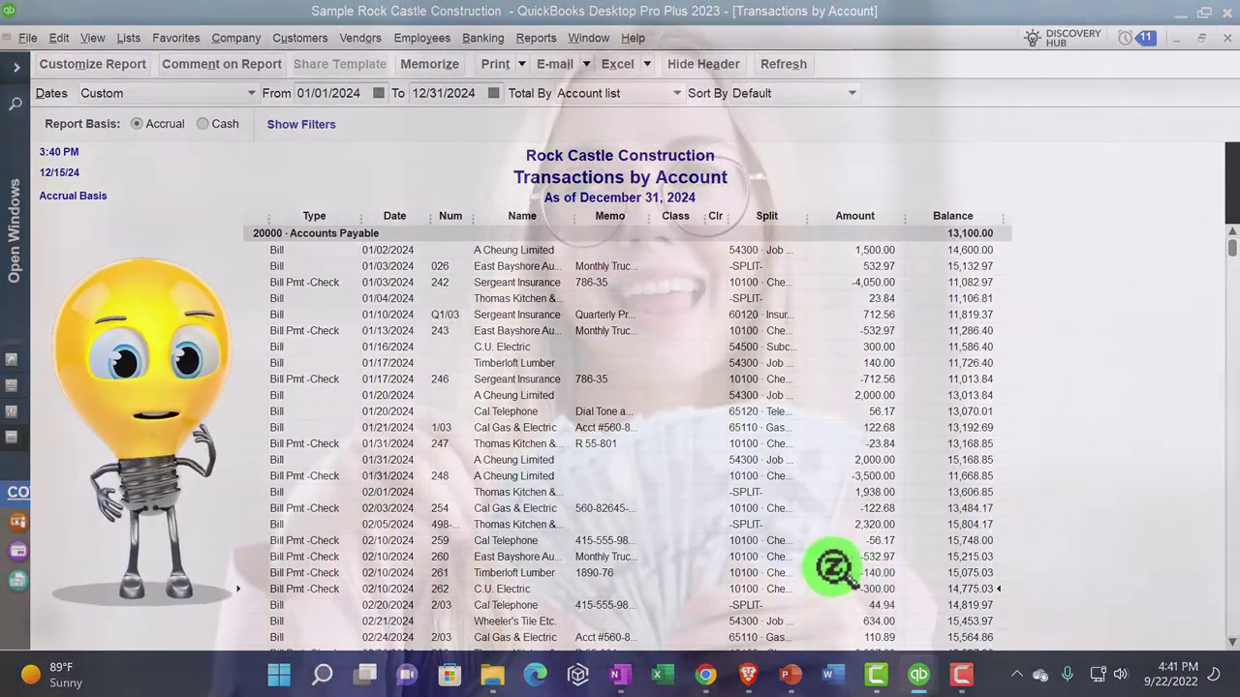
# Expand the open windows list, show the vendor list in the Vendor Center, and switch to the Home page.
pyautogui.click(23, 70)
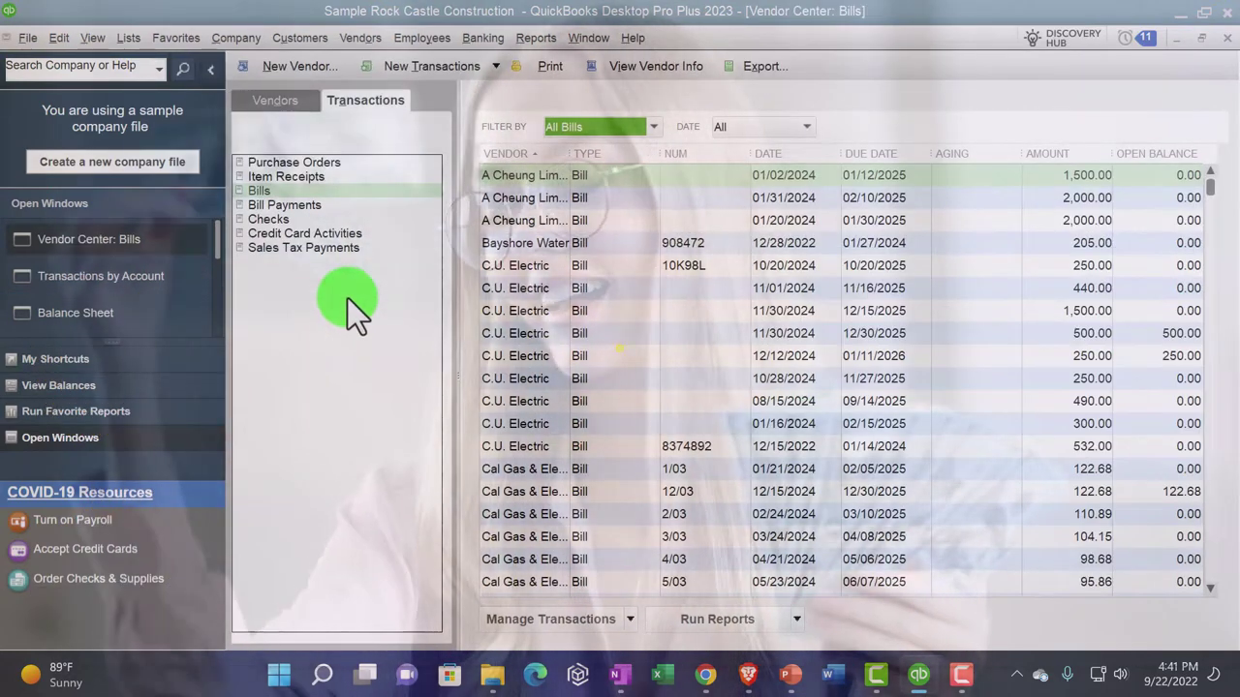
pyautogui.click(275, 100)
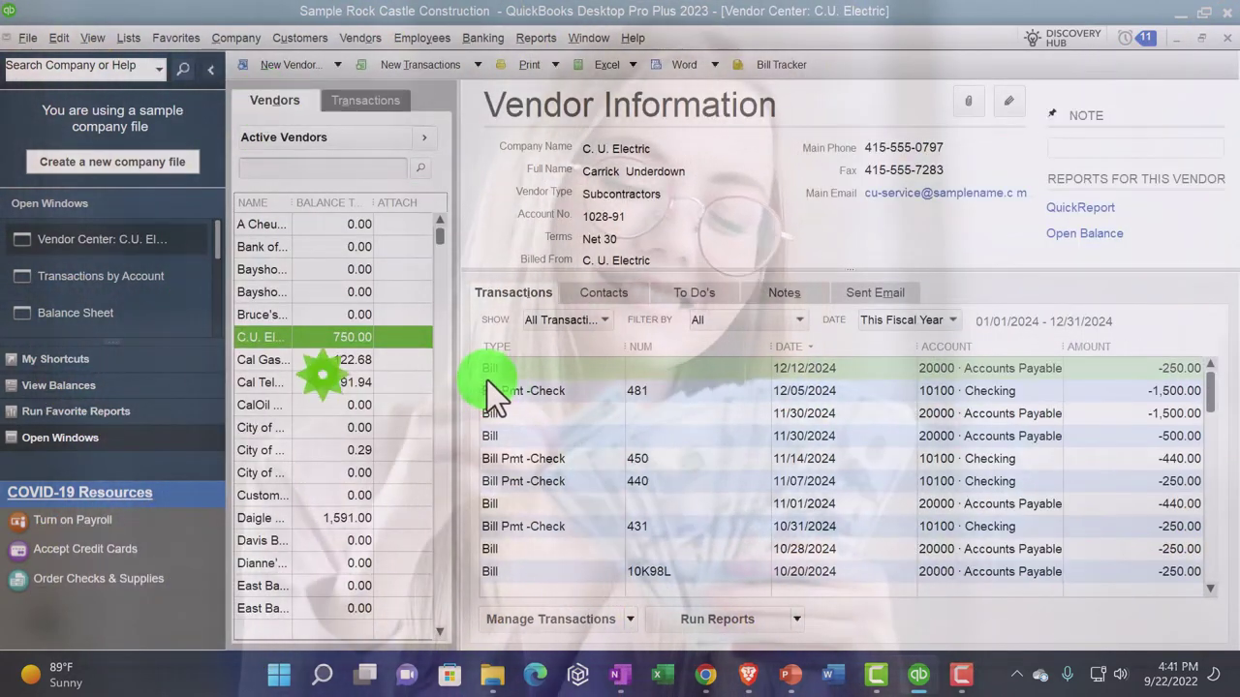
pyautogui.scroll(-2, 107, 291)
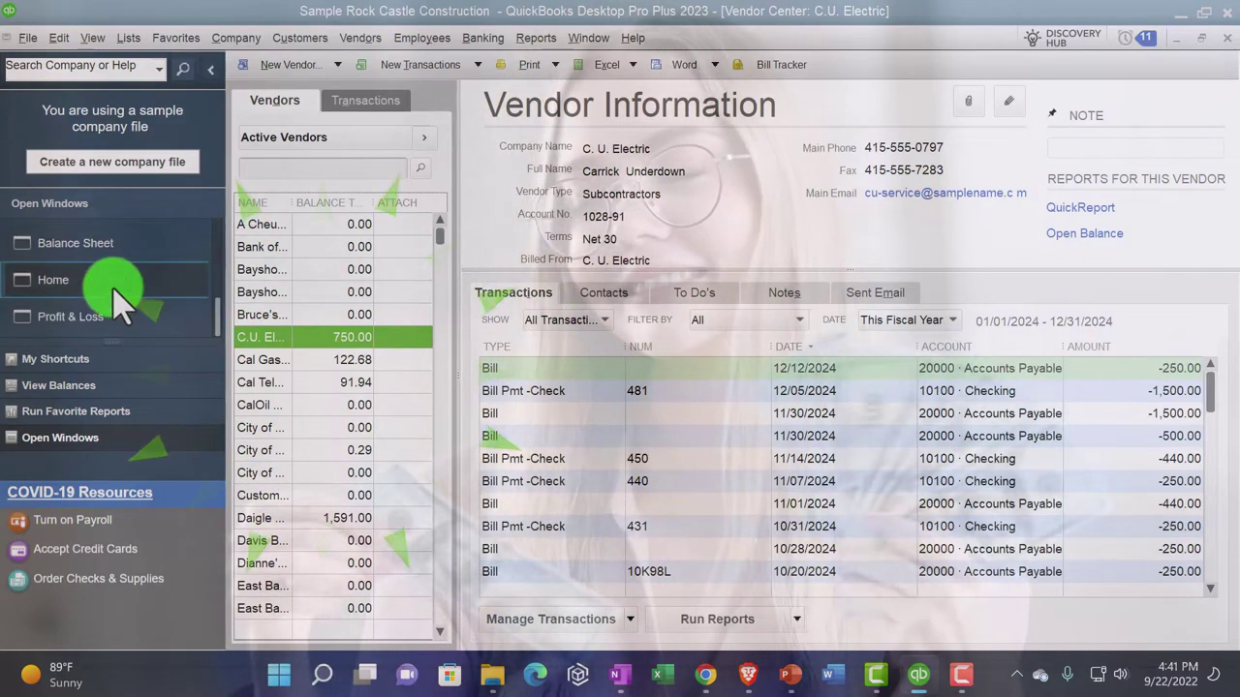
pyautogui.click(97, 283)
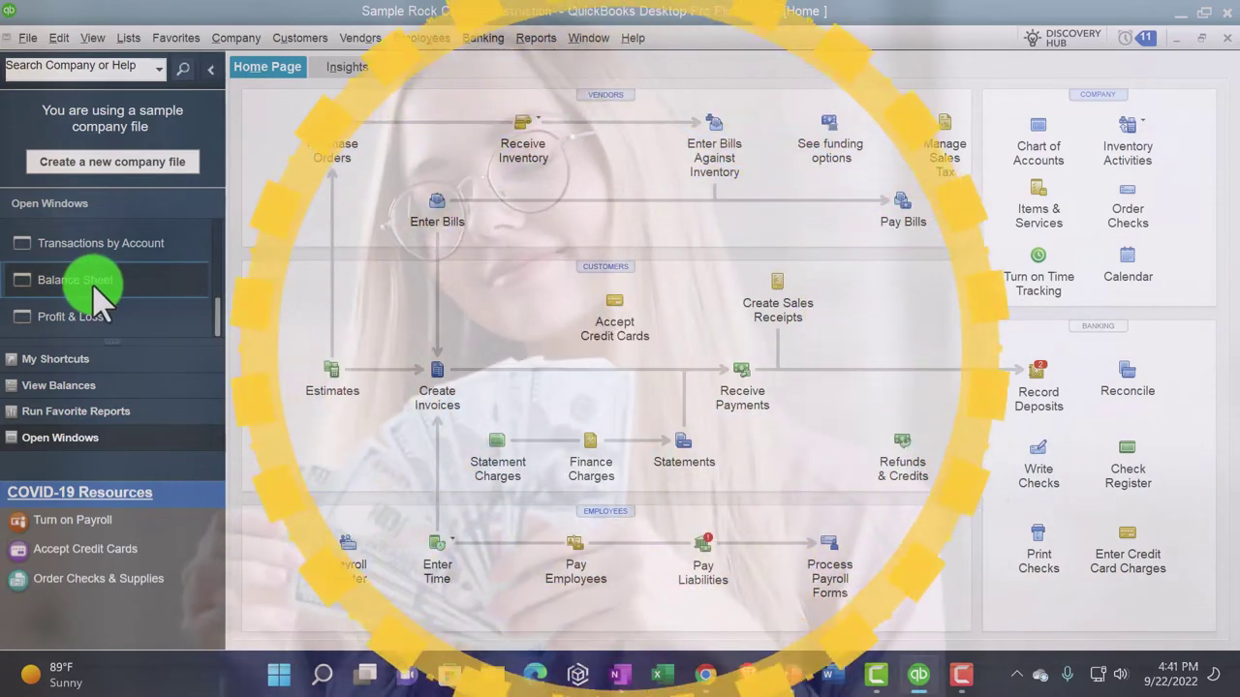
# Switch through the Balance Sheet to the Transactions by Account report, and close that transaction report.
pyautogui.click(97, 281)
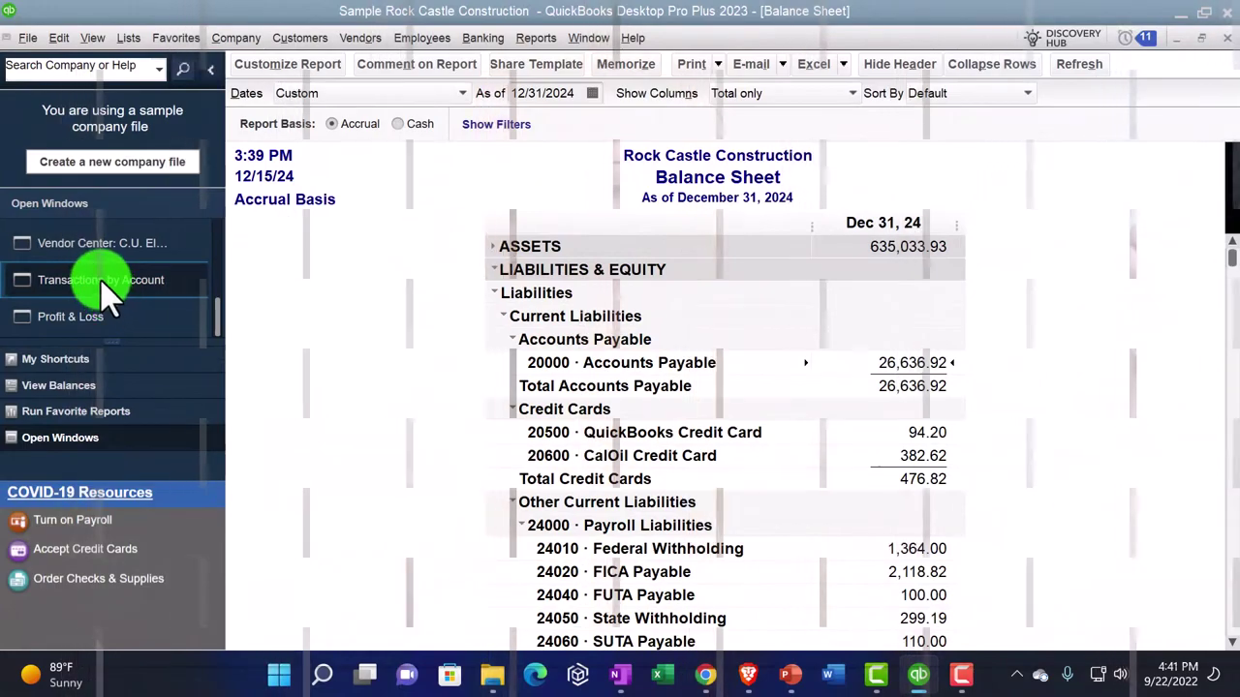
pyautogui.click(104, 283)
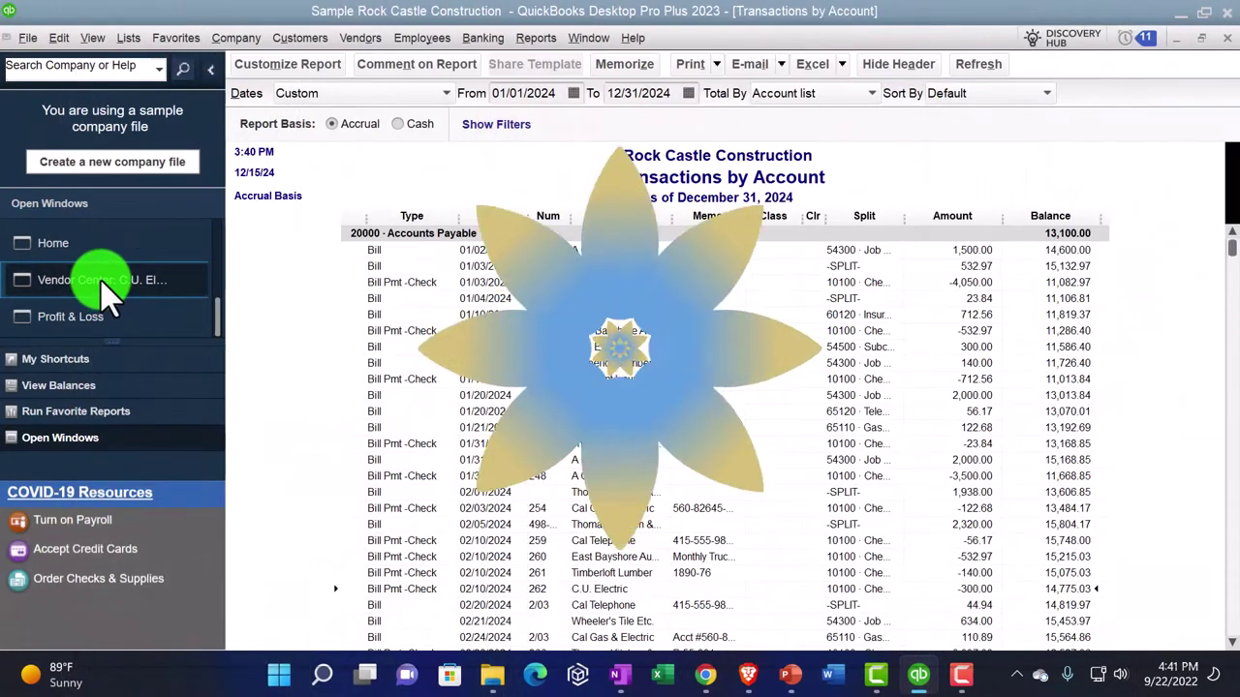
pyautogui.click(1227, 38)
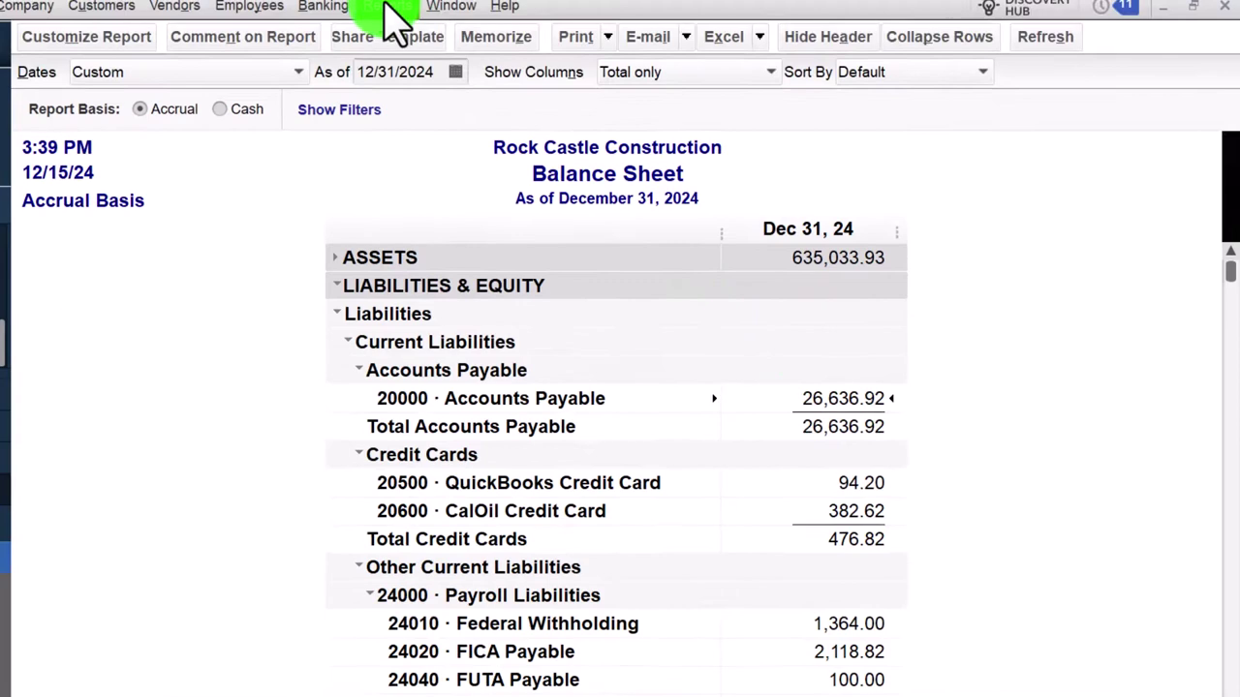
# Open the Vendor Balance Detail report and look through every vendor's bills and payments down to the report total.
pyautogui.click(380, 47)
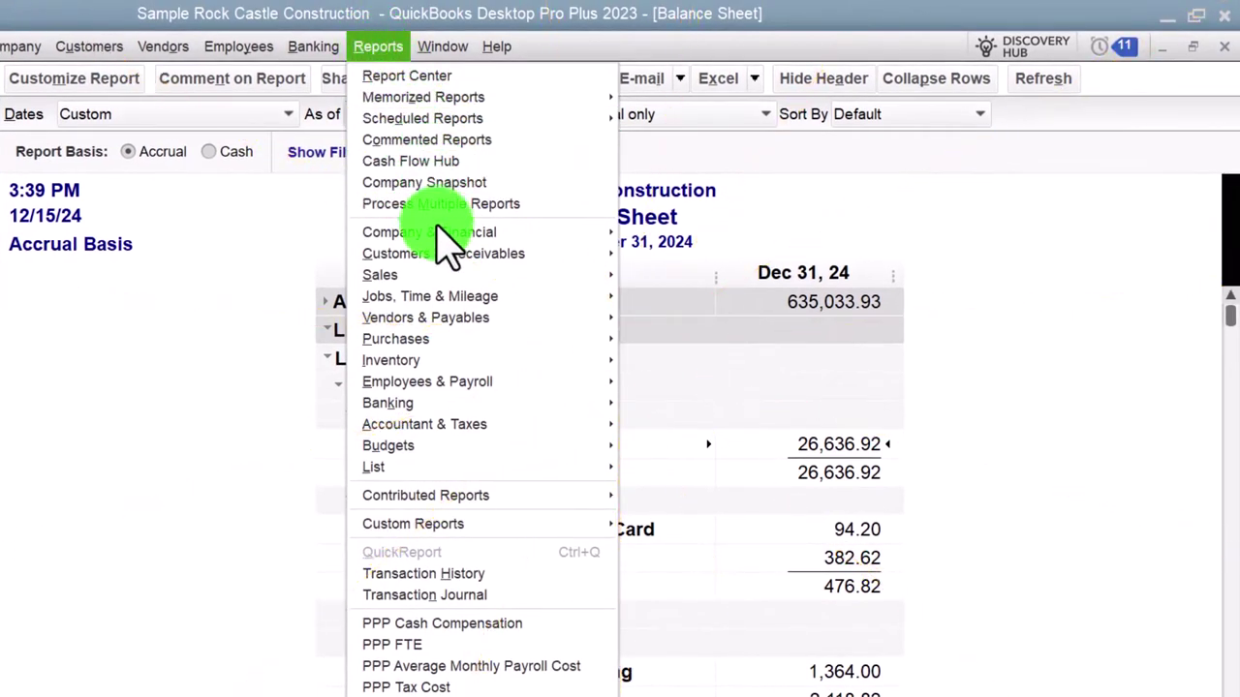
pyautogui.moveTo(457, 318)
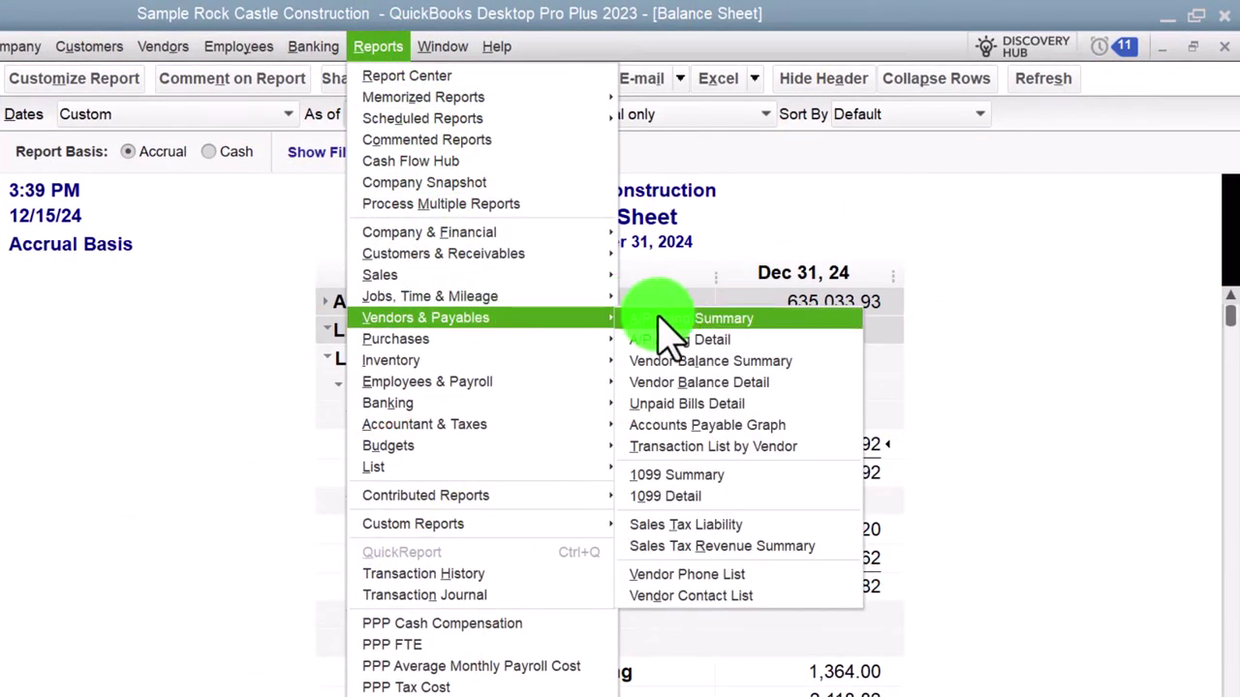
pyautogui.click(724, 387)
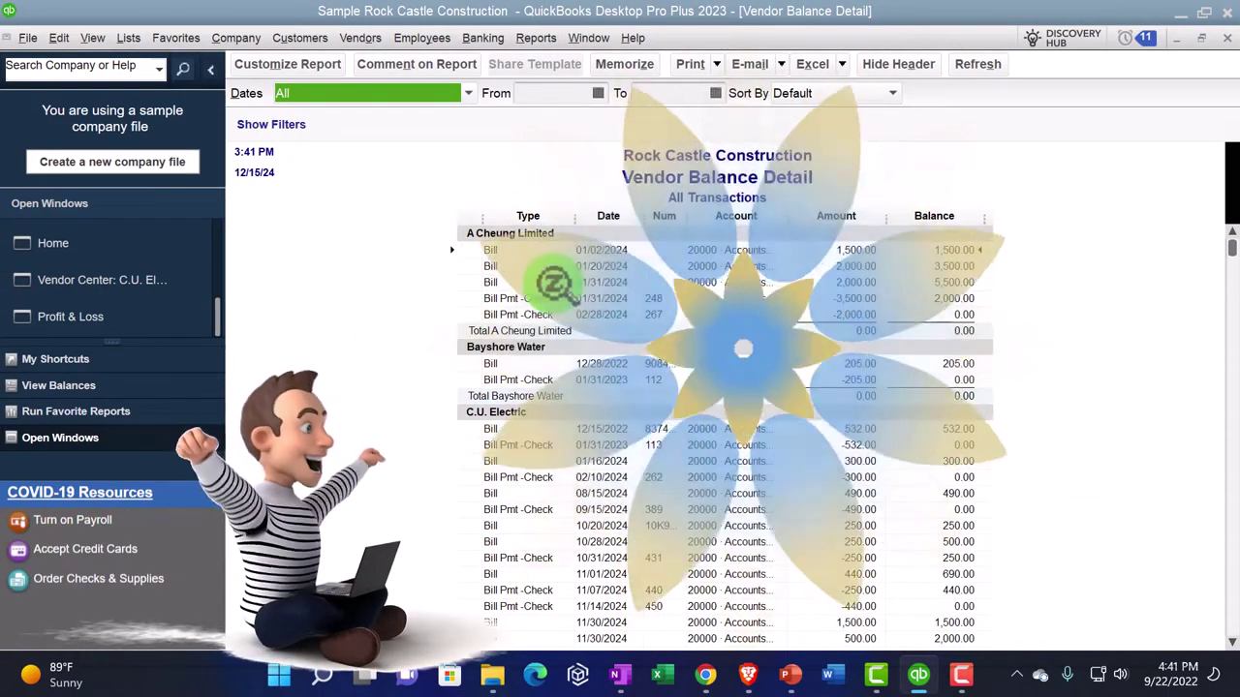
pyautogui.scroll(-2, 440, 351)
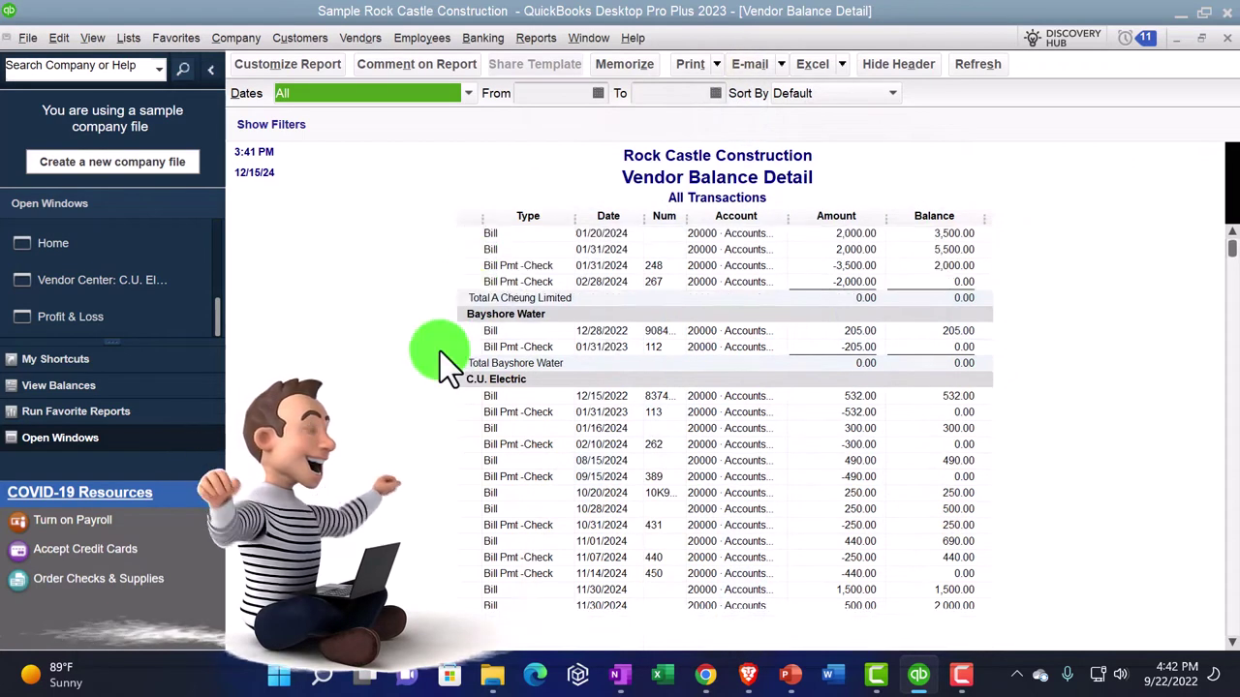
pyautogui.scroll(-20, 440, 351)
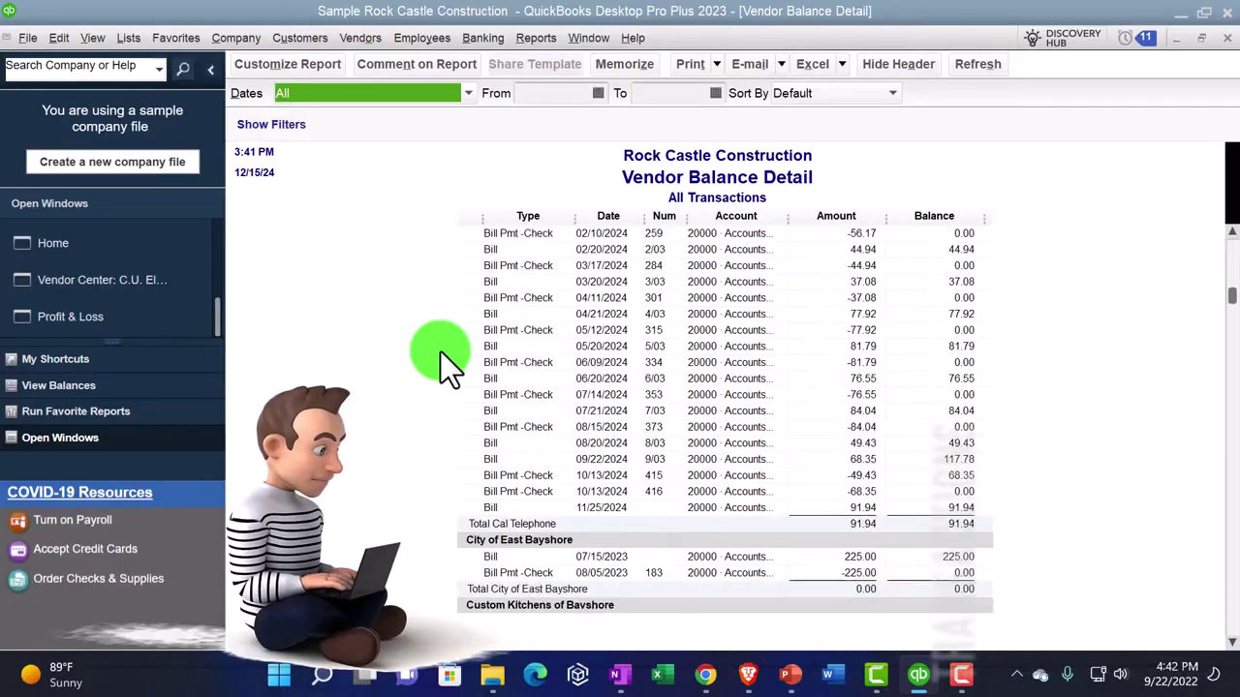
pyautogui.scroll(-20, 441, 352)
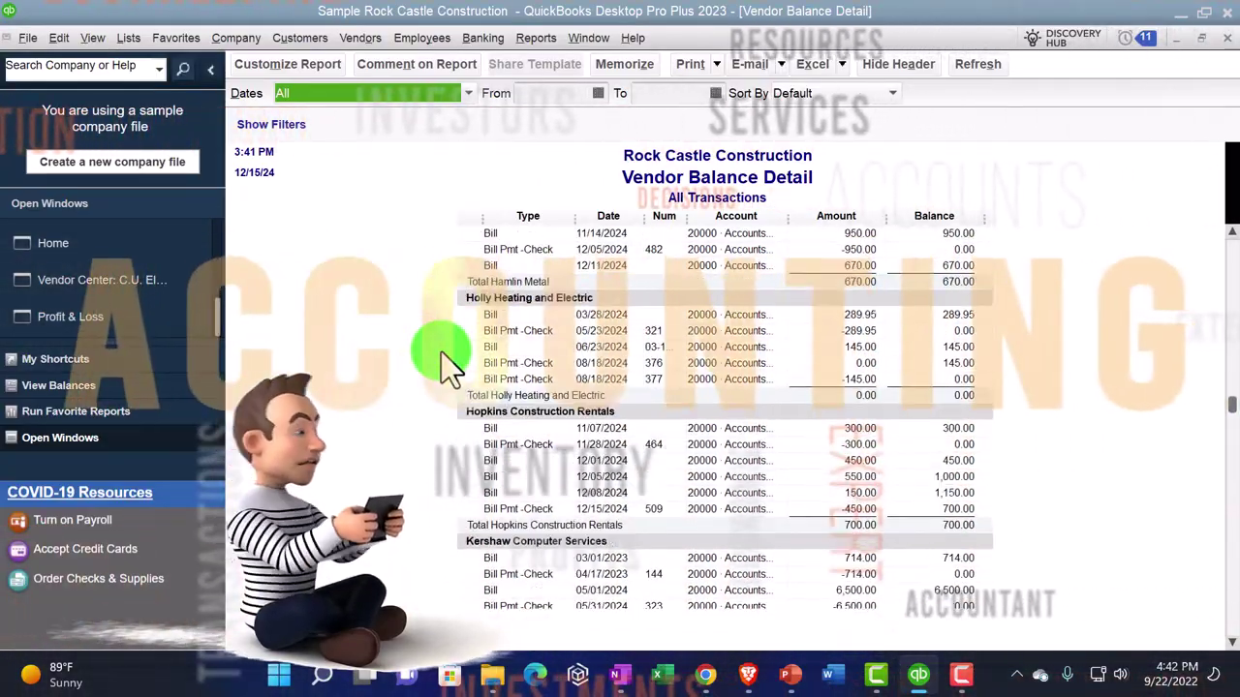
pyautogui.scroll(-20, 448, 364)
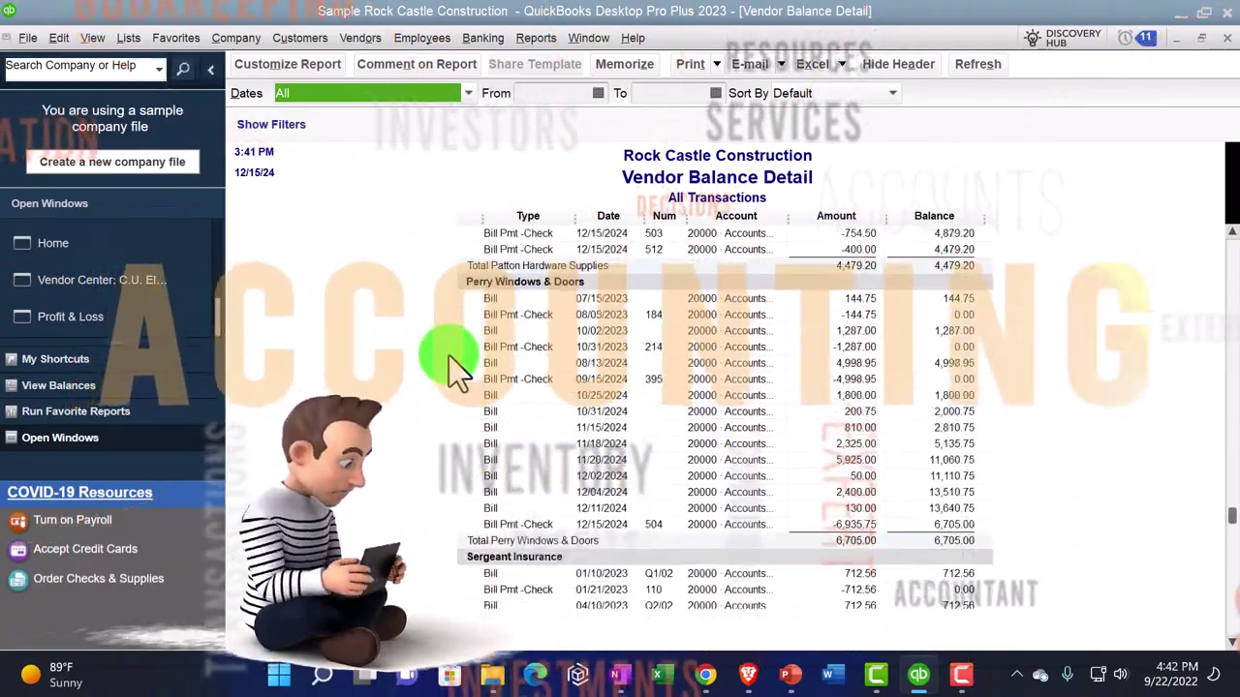
pyautogui.scroll(-20, 452, 357)
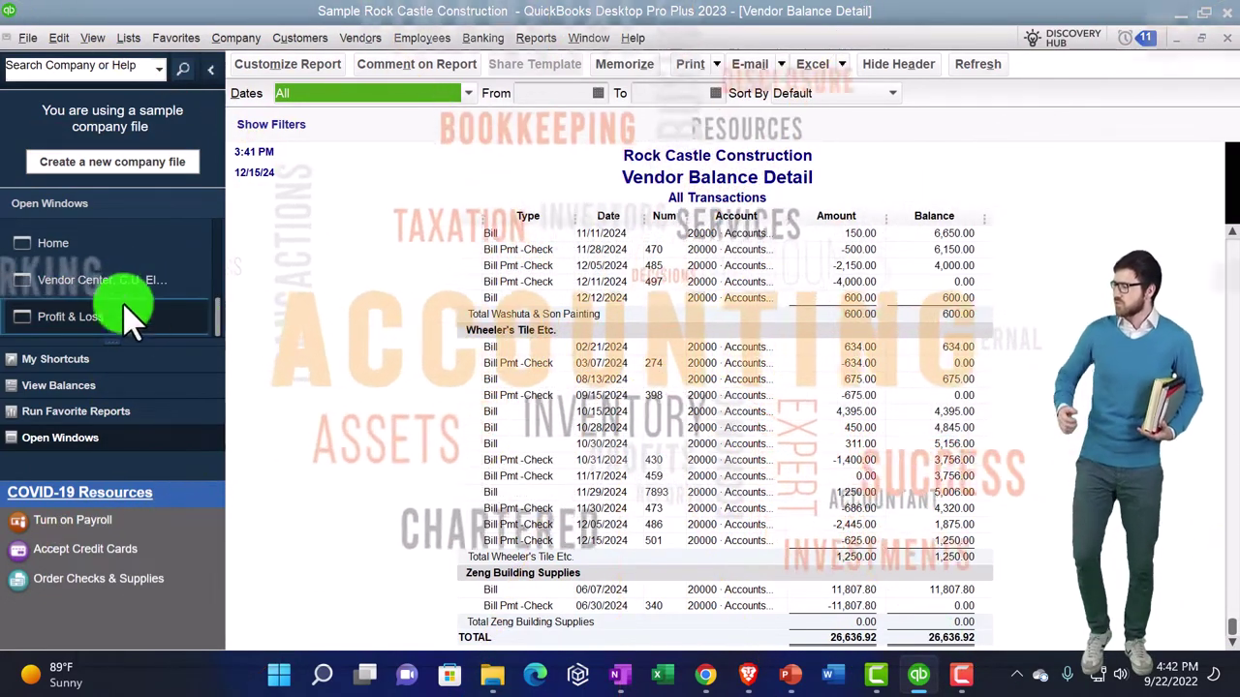
# Return to the Balance Sheet, run the A/P Aging Summary as of 12/31/2024, and select Patton Hardware Supplies' 1-30 day amount.
pyautogui.scroll(2, 107, 281)
pyautogui.click(104, 281)
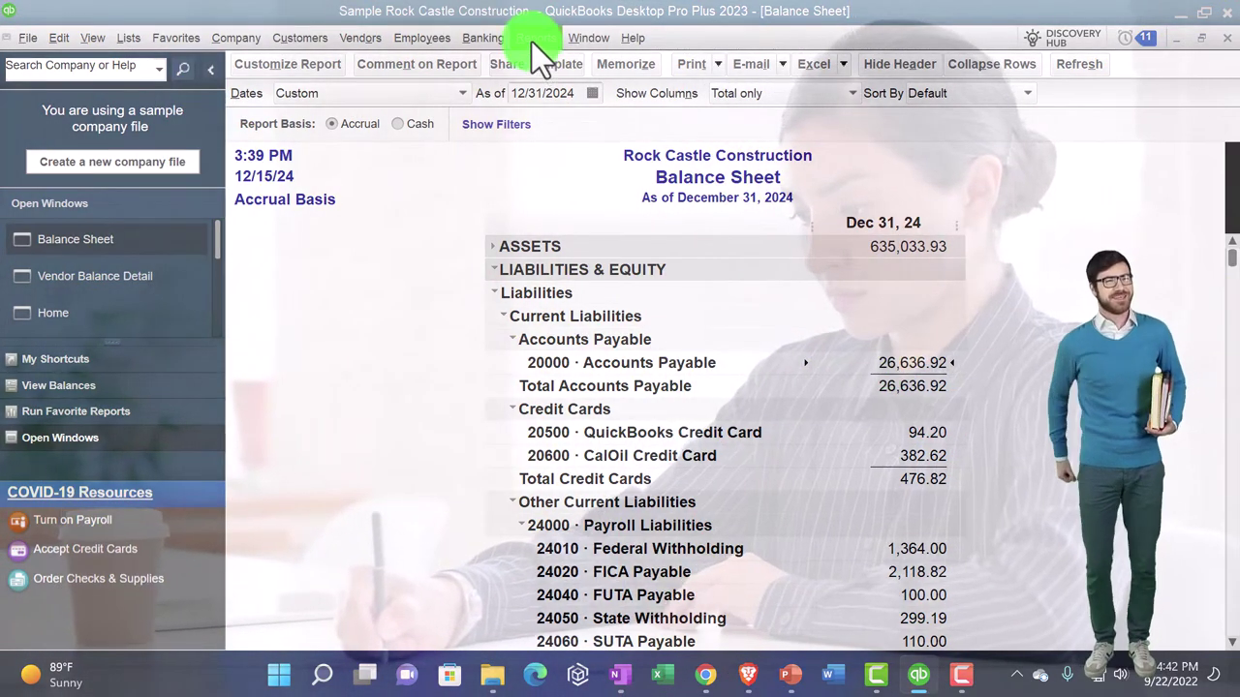
pyautogui.click(531, 39)
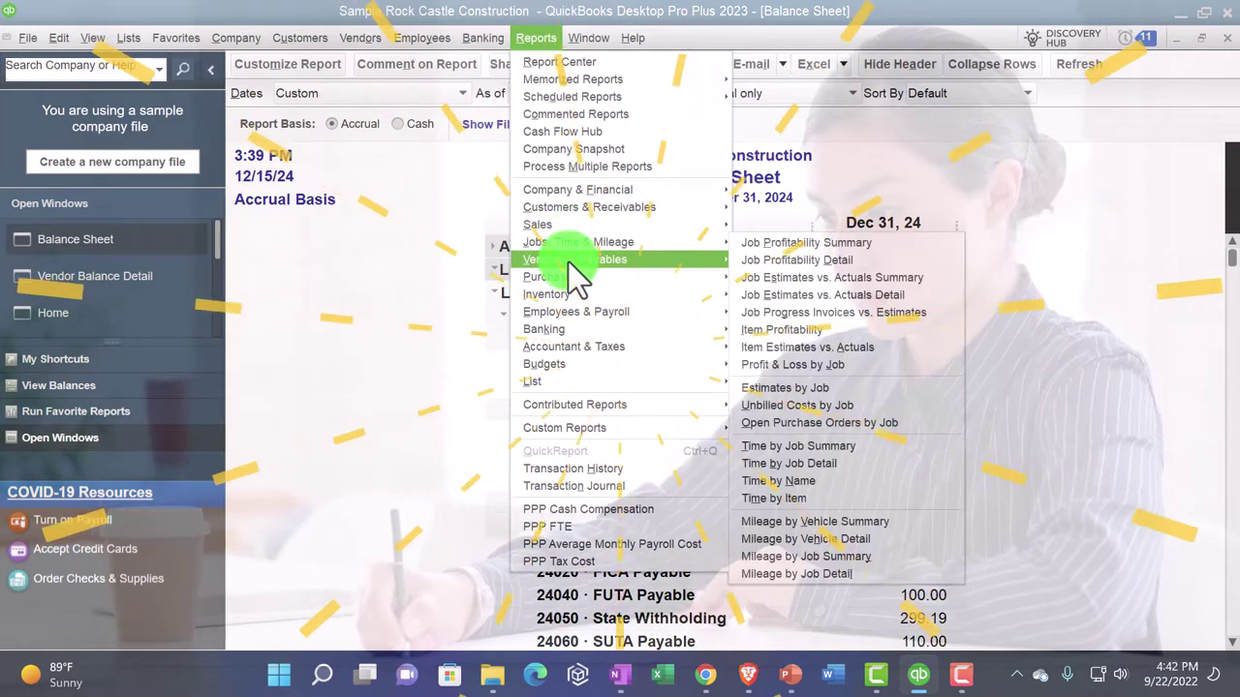
pyautogui.moveTo(569, 262)
pyautogui.click(761, 264)
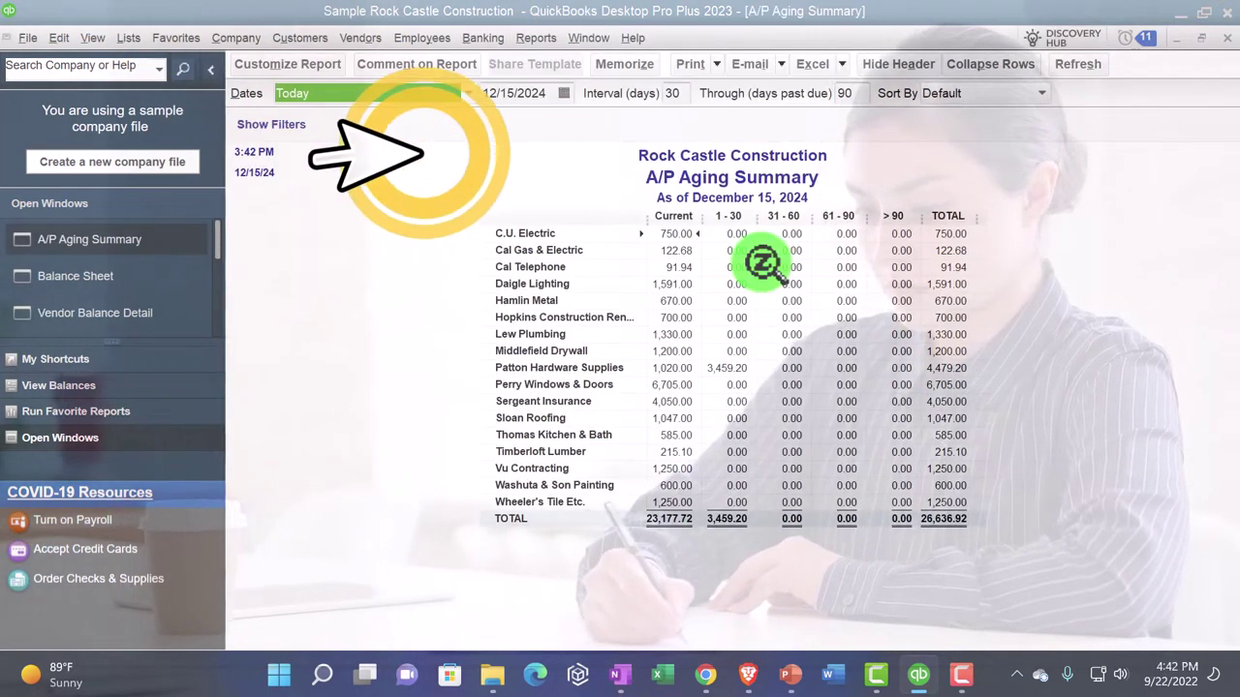
pyautogui.write('23124')
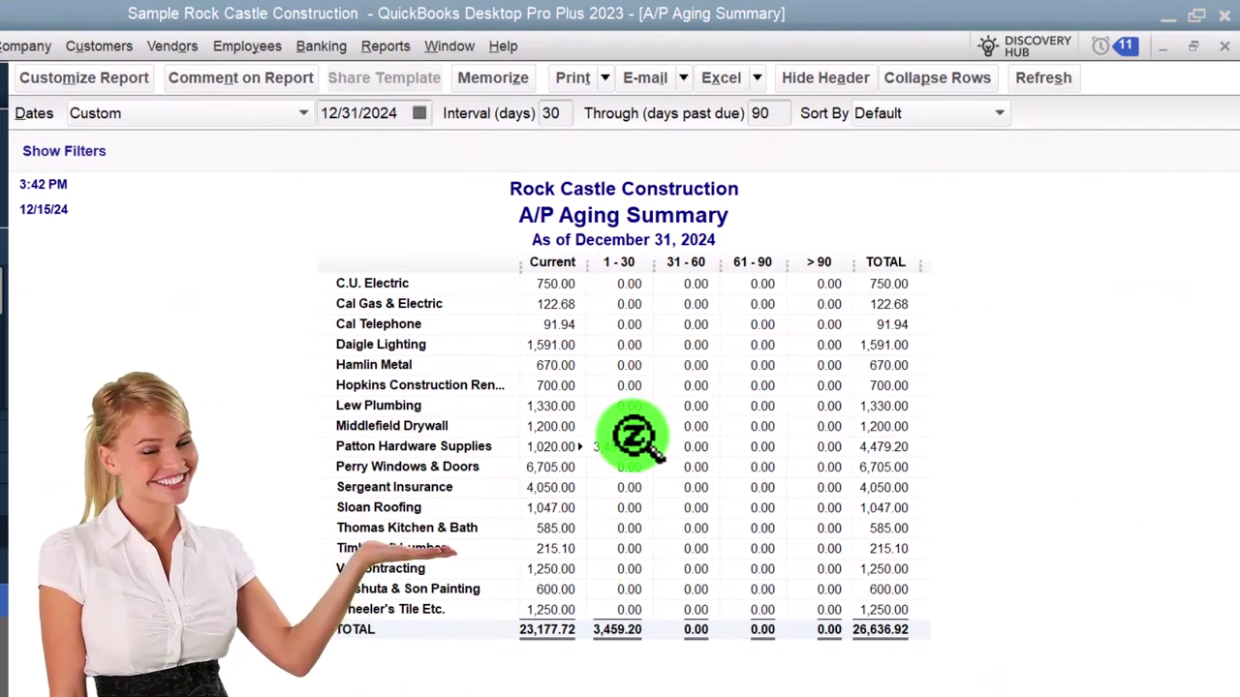
pyautogui.click(630, 441)
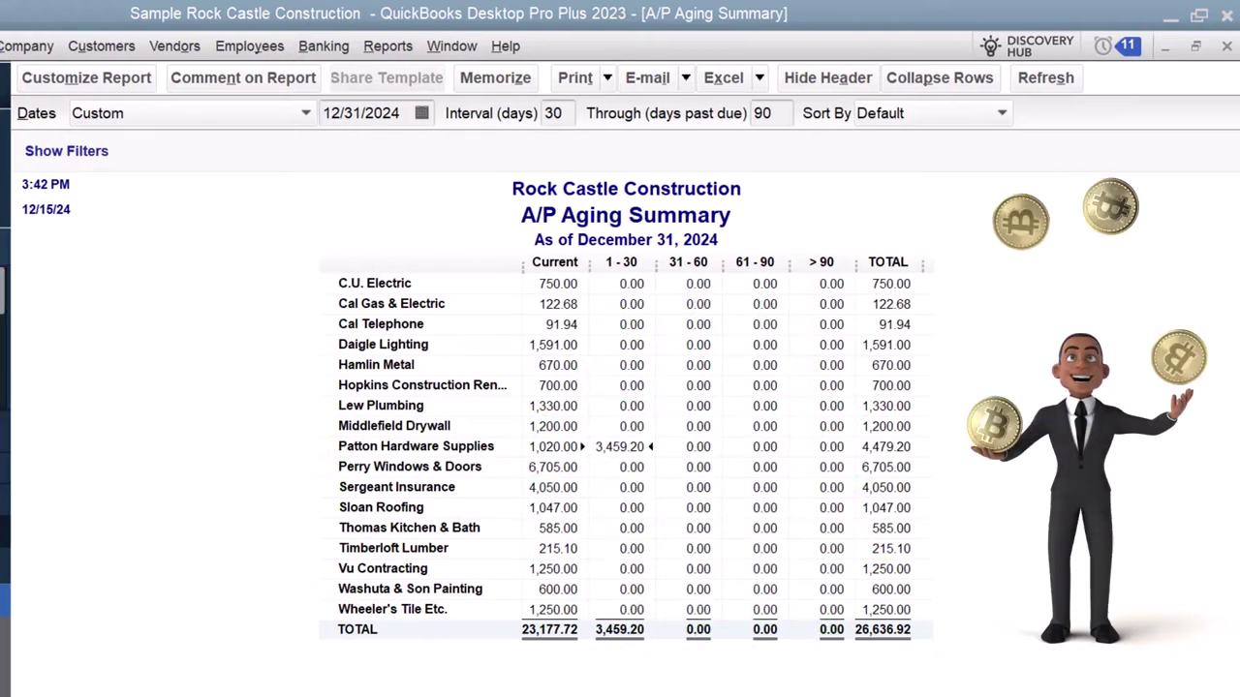
# Return to the Balance Sheet and drill down into Accounts Payable again, starting the transaction report at 01/01/2024.
pyautogui.click(116, 339)
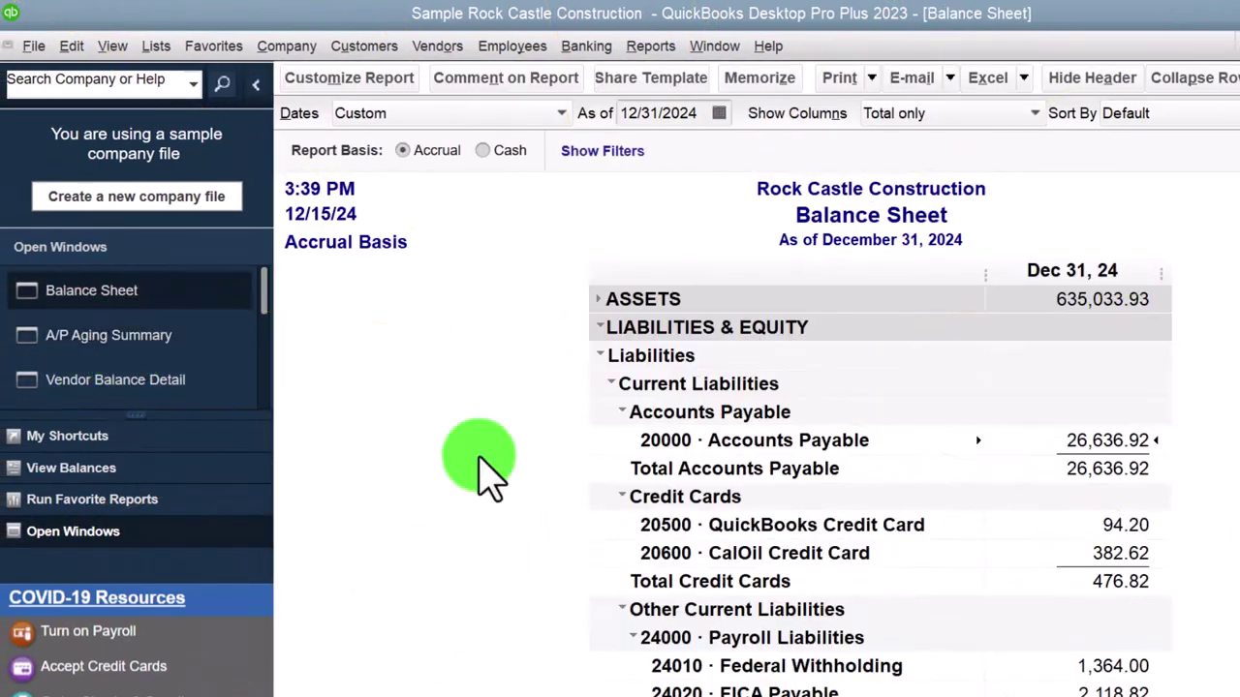
pyautogui.scroll(-1, 542, 499)
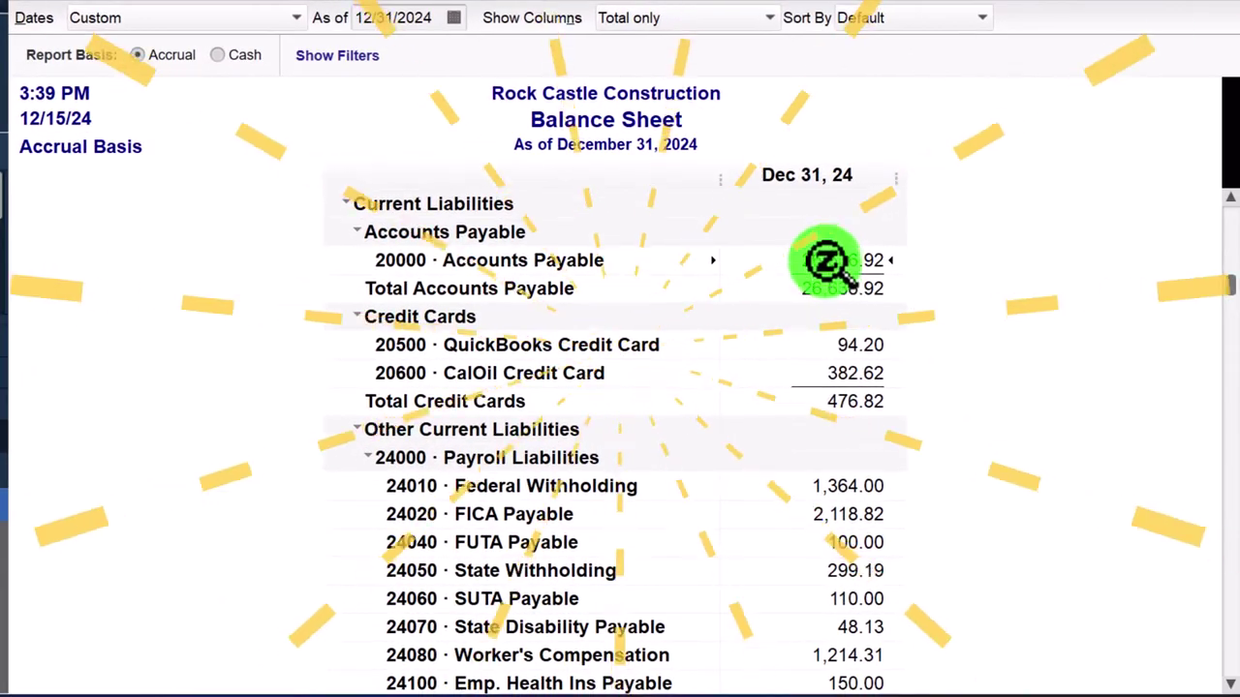
pyautogui.doubleClick(828, 259)
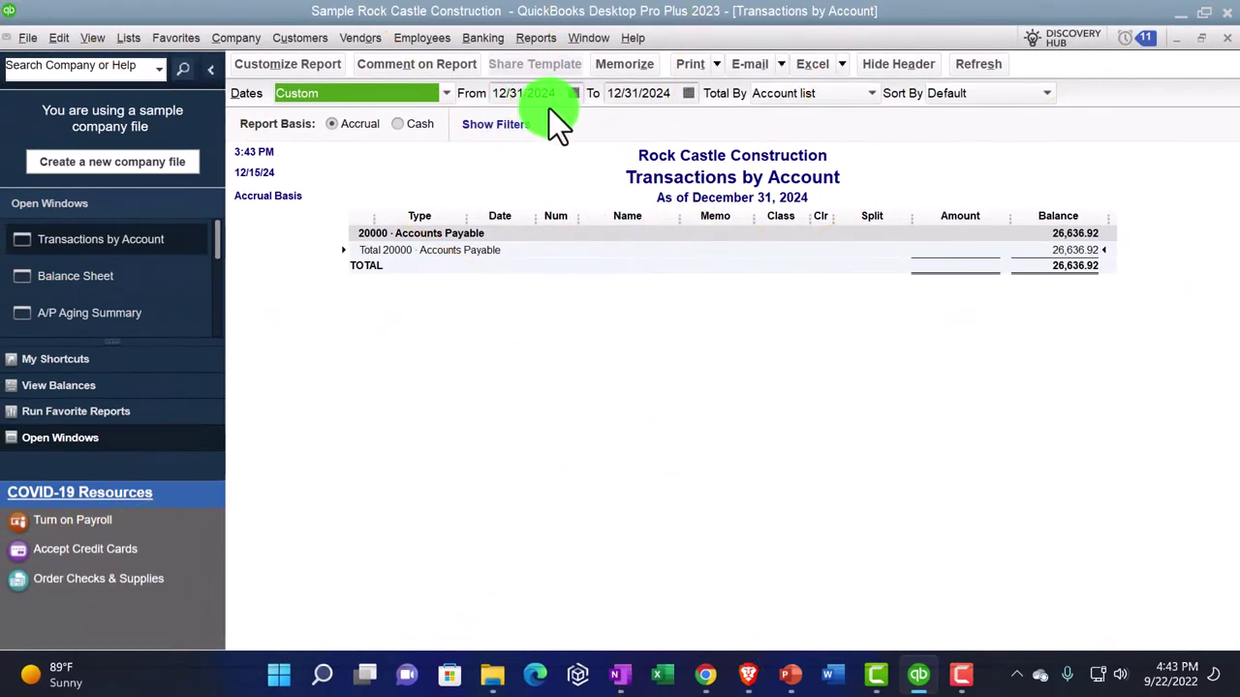
pyautogui.click(562, 94)
pyautogui.write('010124')
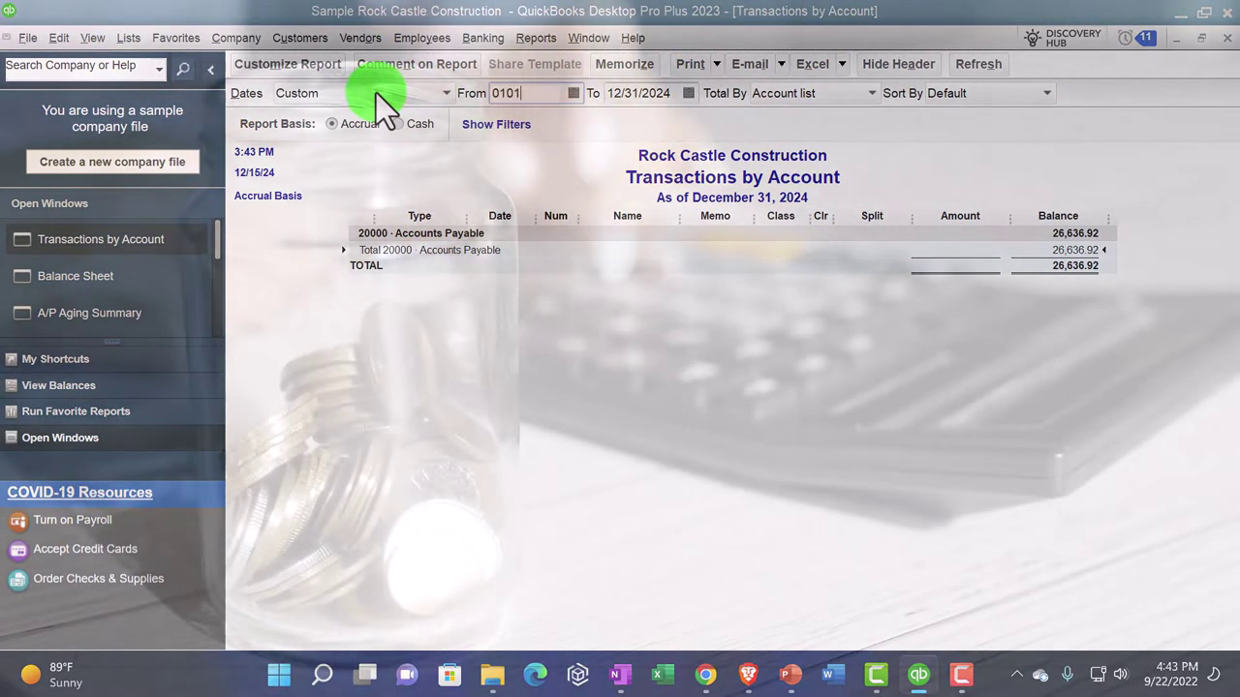
pyautogui.press('Tab')
pyautogui.press('Tab')
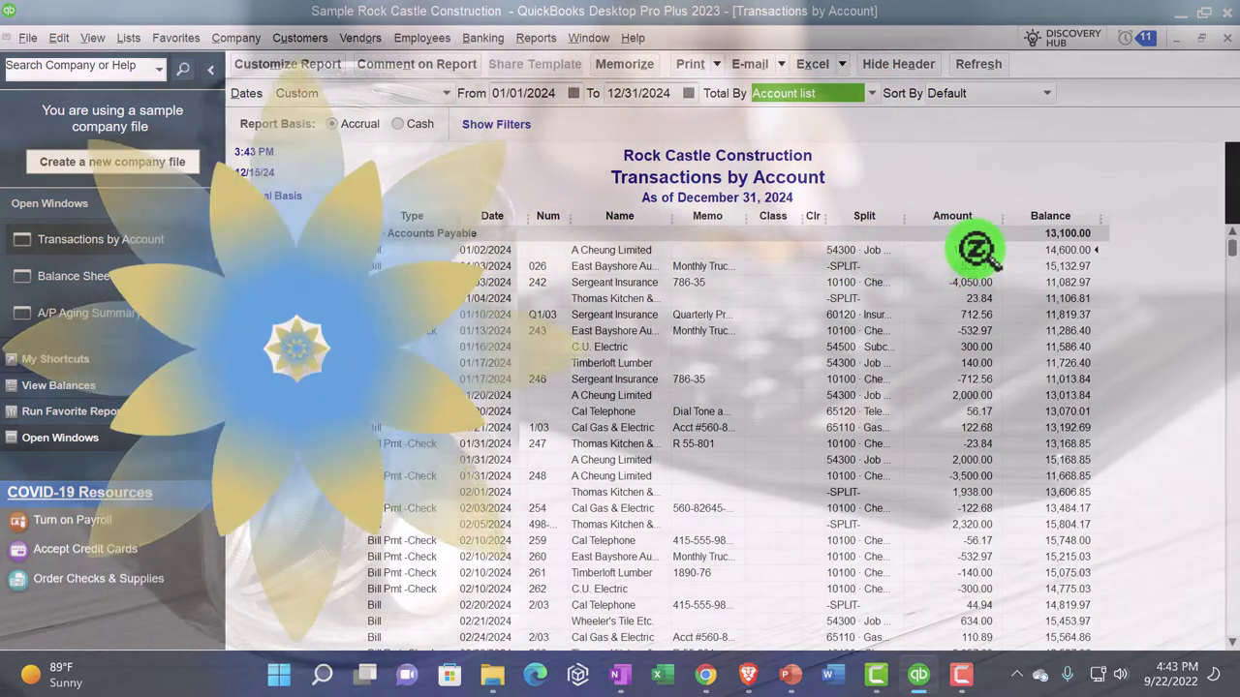
# Look through the Accounts Payable transactions down to the report total, widening the Split column, and close the Transactions by Account report.
pyautogui.scroll(-15, 1218, 540)
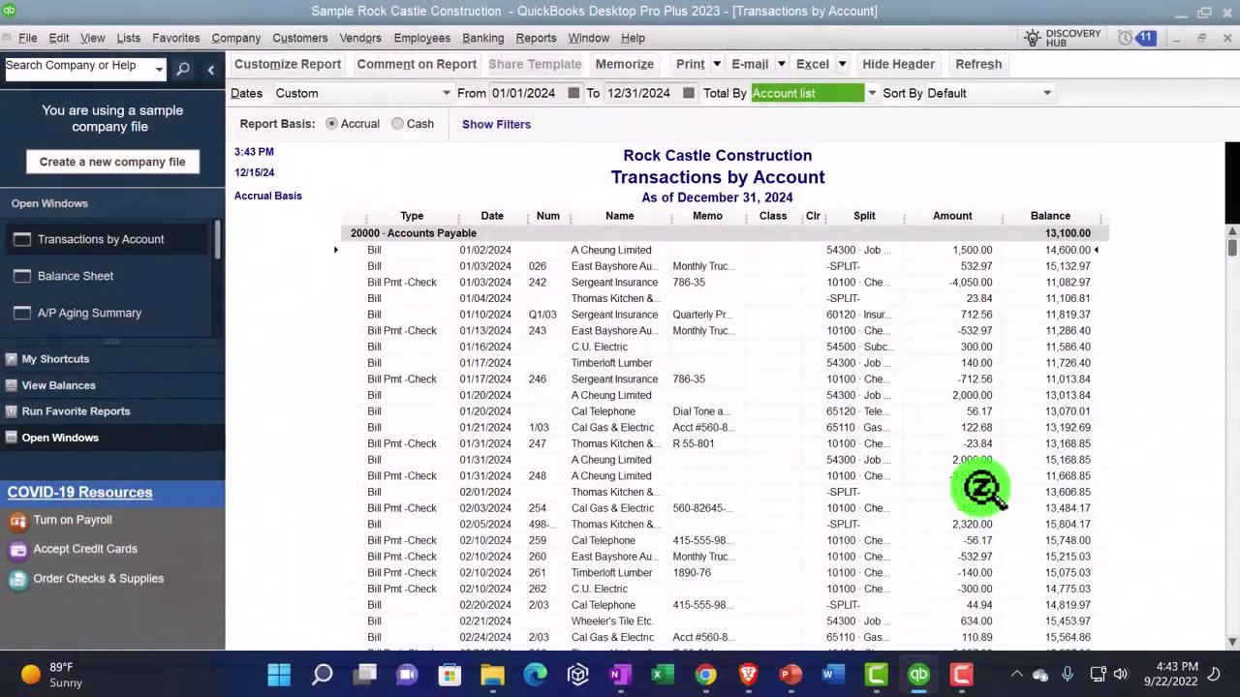
pyautogui.scroll(-5, 1052, 493)
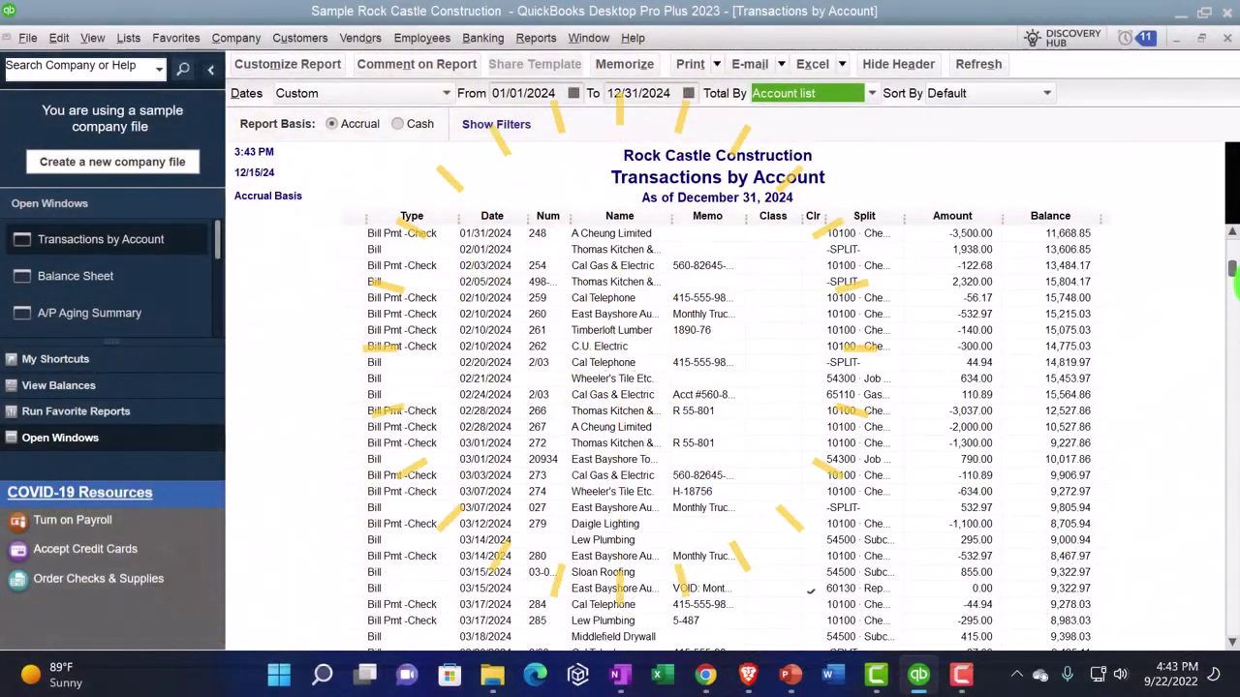
pyautogui.moveTo(1232, 279); pyautogui.dragTo(1222, 651)
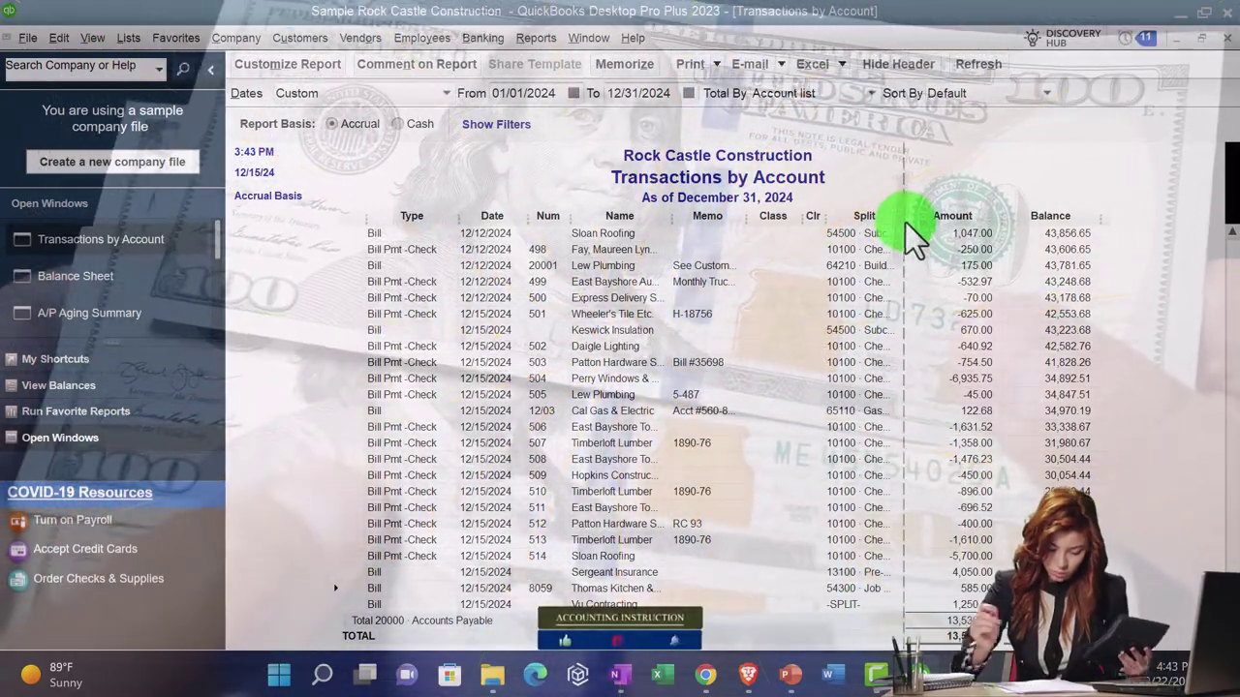
pyautogui.moveTo(949, 216)
pyautogui.mouseDown()
pyautogui.moveTo(954, 233)
pyautogui.moveTo(944, 217)
pyautogui.mouseUp()
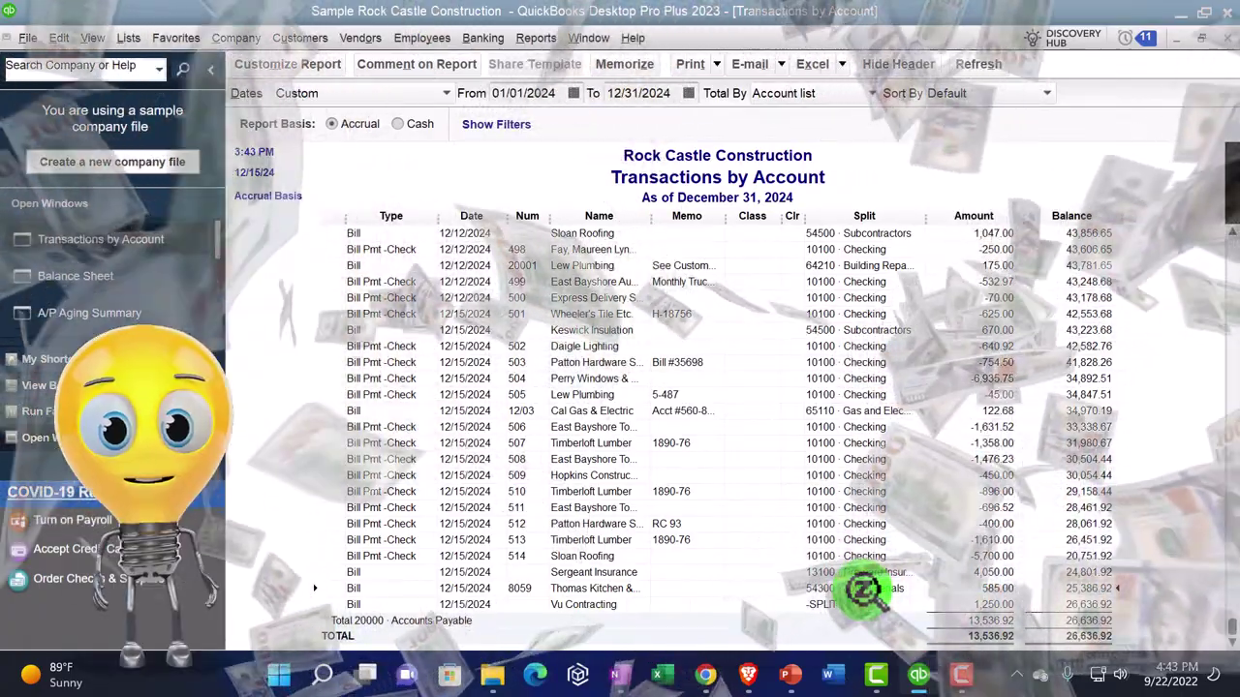
pyautogui.click(419, 265)
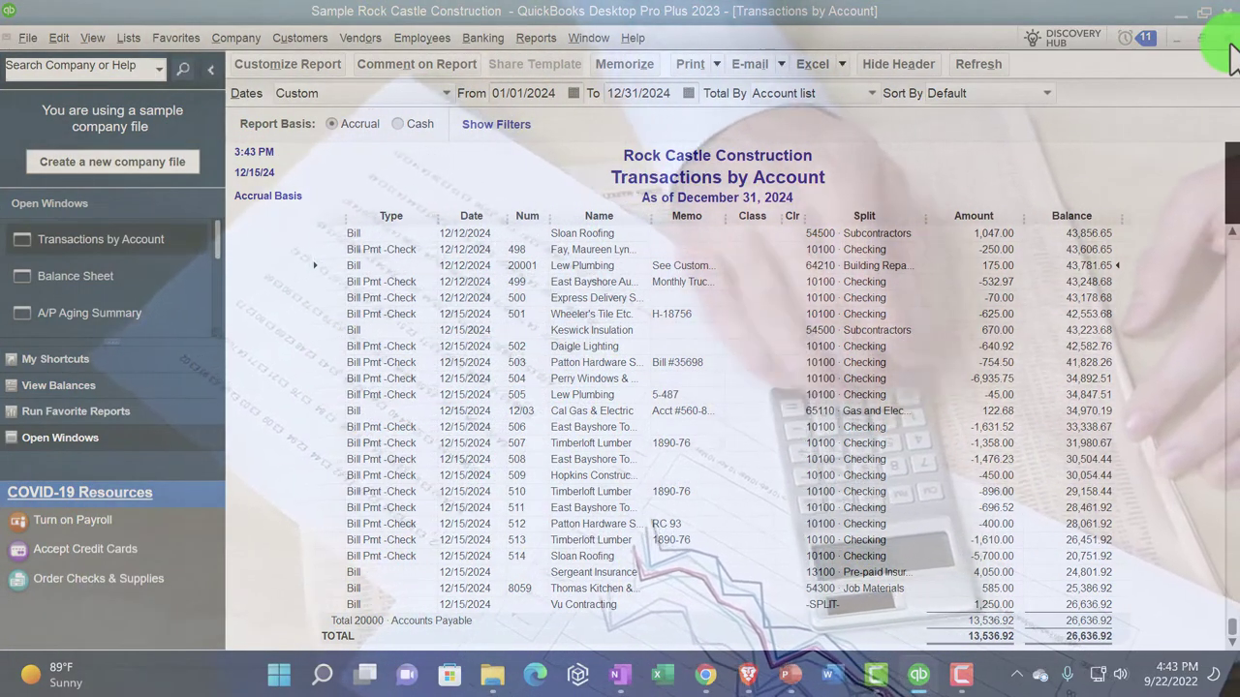
pyautogui.click(1226, 41)
# Switch to the open Profit & Loss report and collapse the Open Windows sidebar.
pyautogui.scroll(-3, 101, 315)
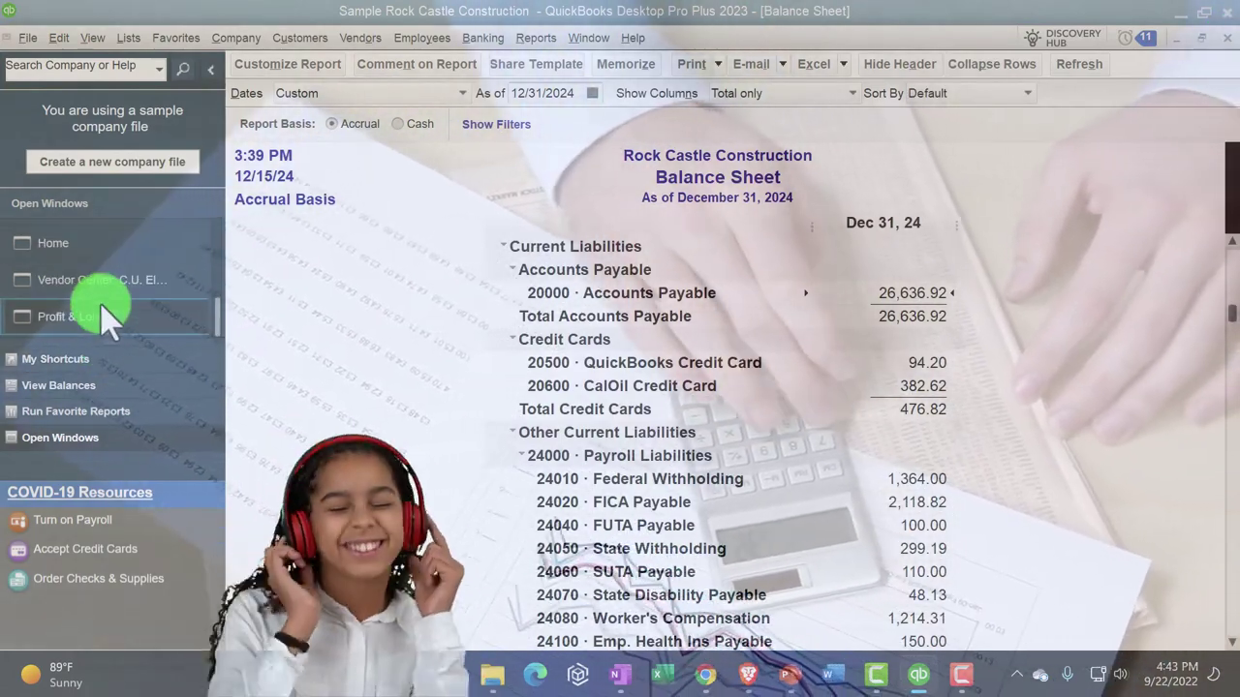
pyautogui.click(97, 317)
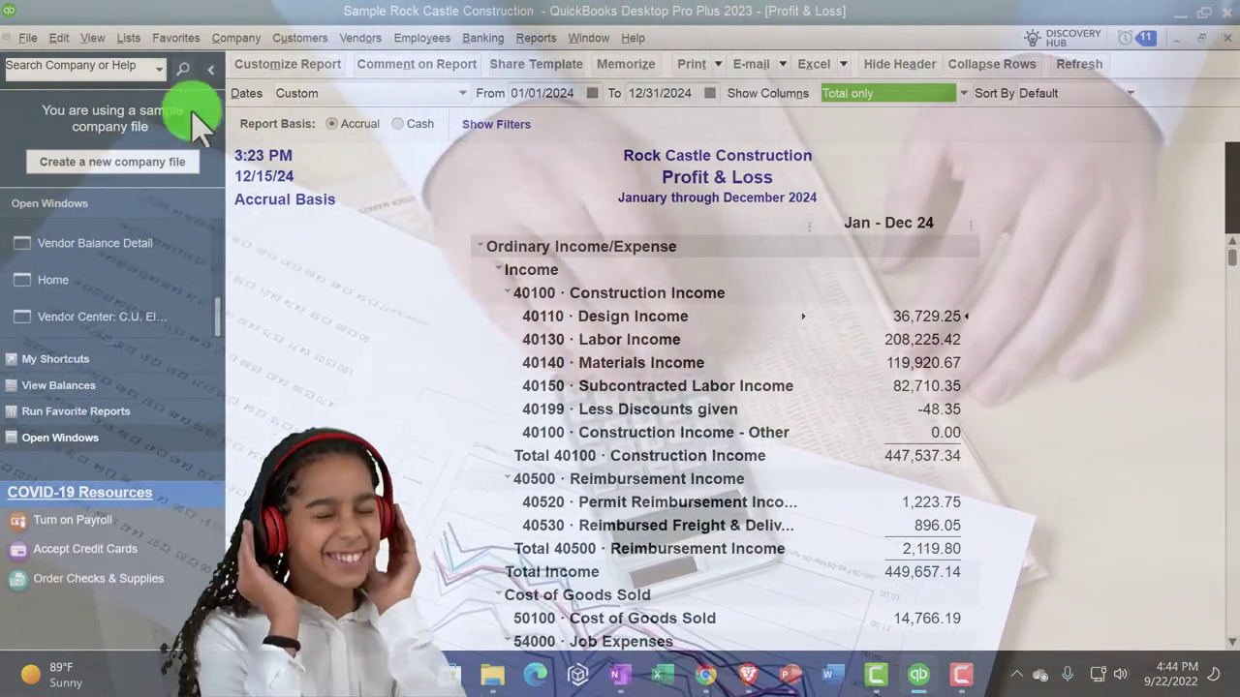
pyautogui.click(215, 78)
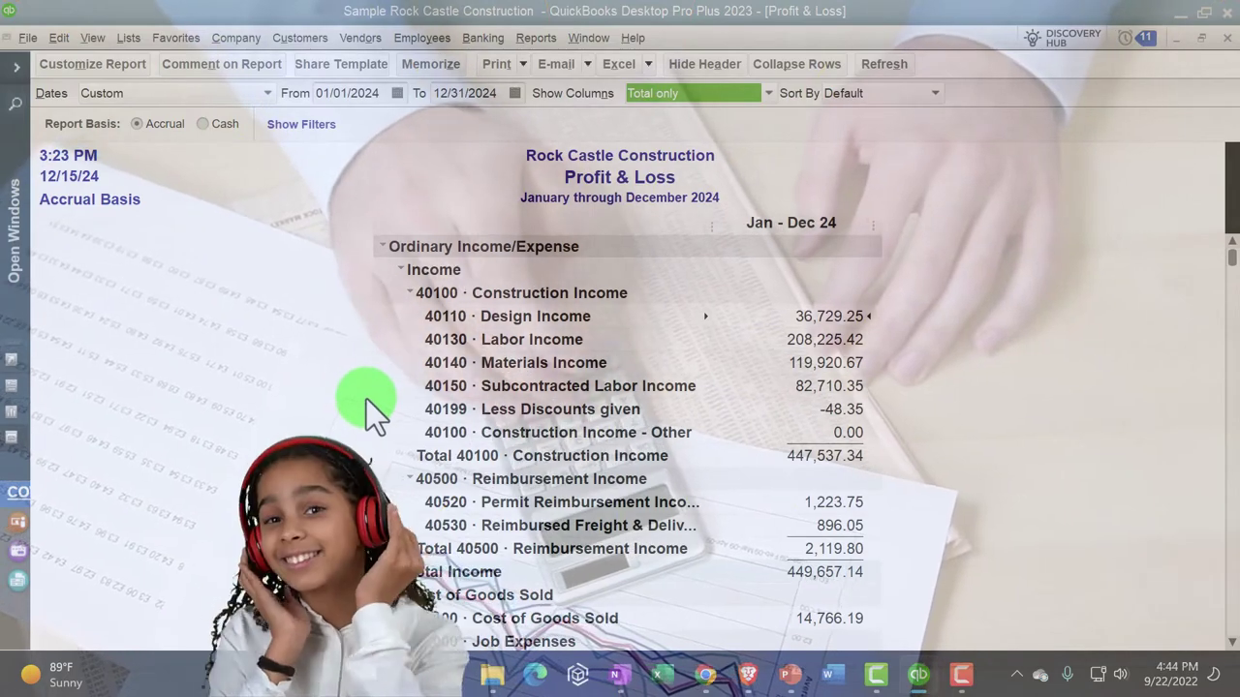
# Examine the Profit & Loss report's Cost of Goods Sold and expense accounts down through Repairs and Utilities.
pyautogui.scroll(-2, 366, 399)
pyautogui.scroll(-1, 366, 399)
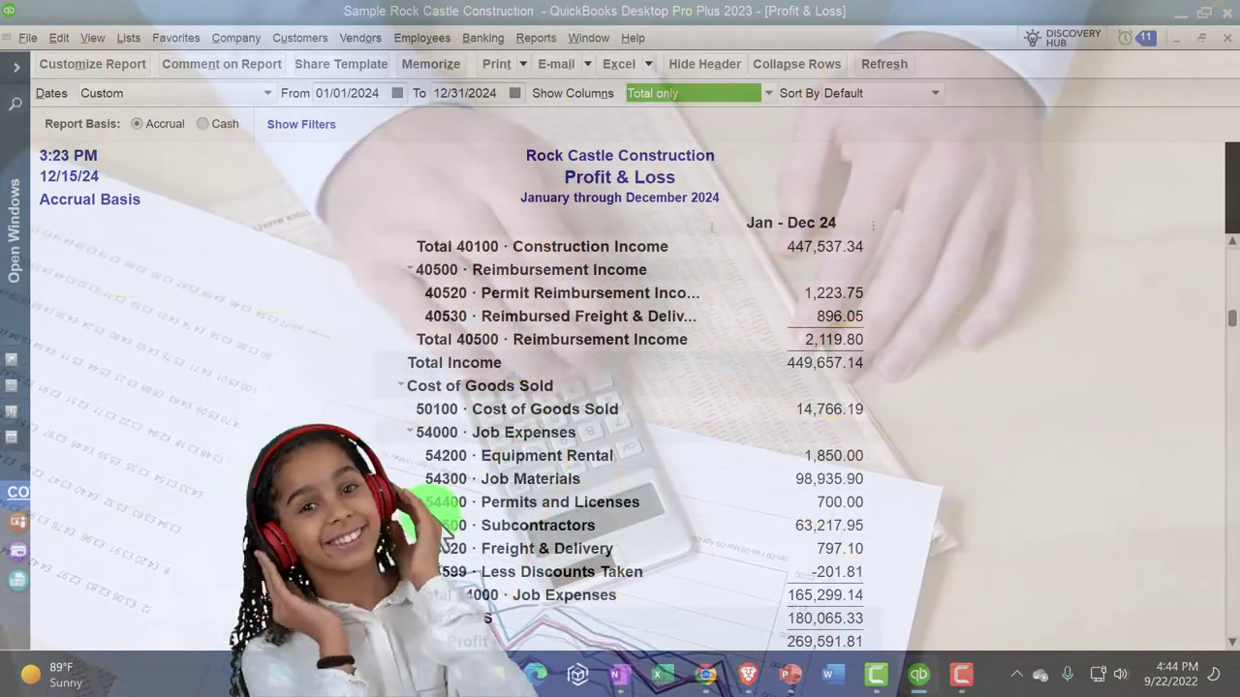
pyautogui.scroll(-3, 433, 557)
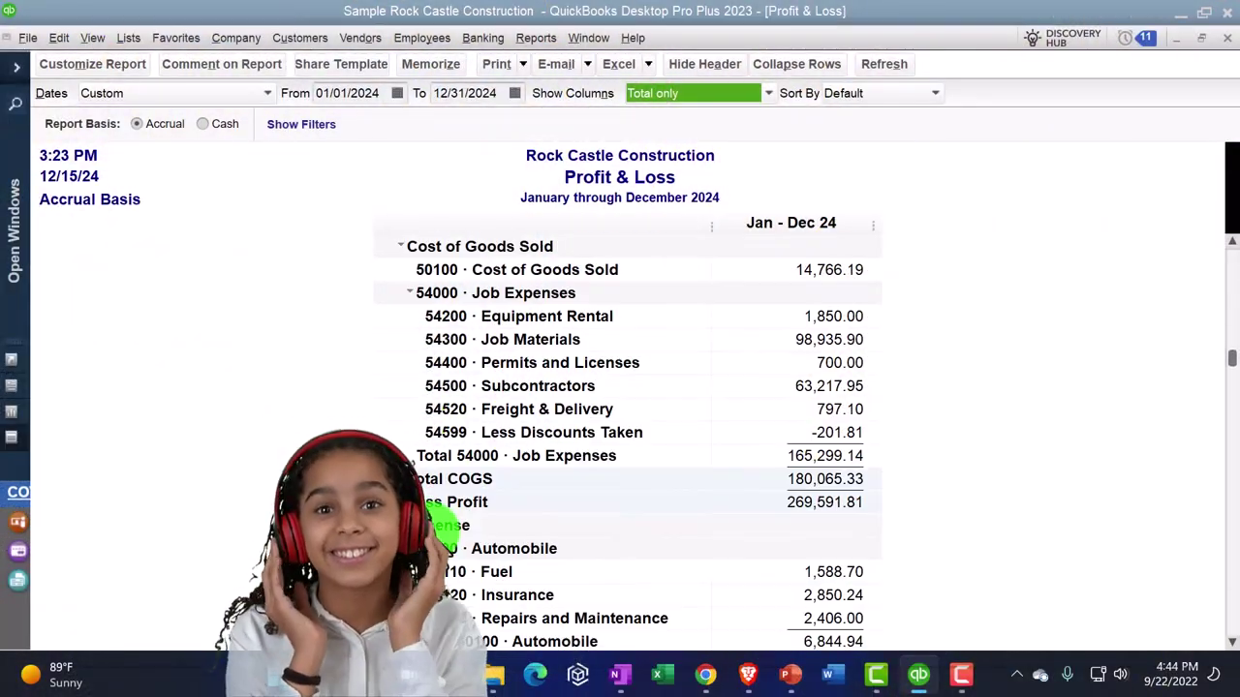
pyautogui.scroll(-2, 429, 533)
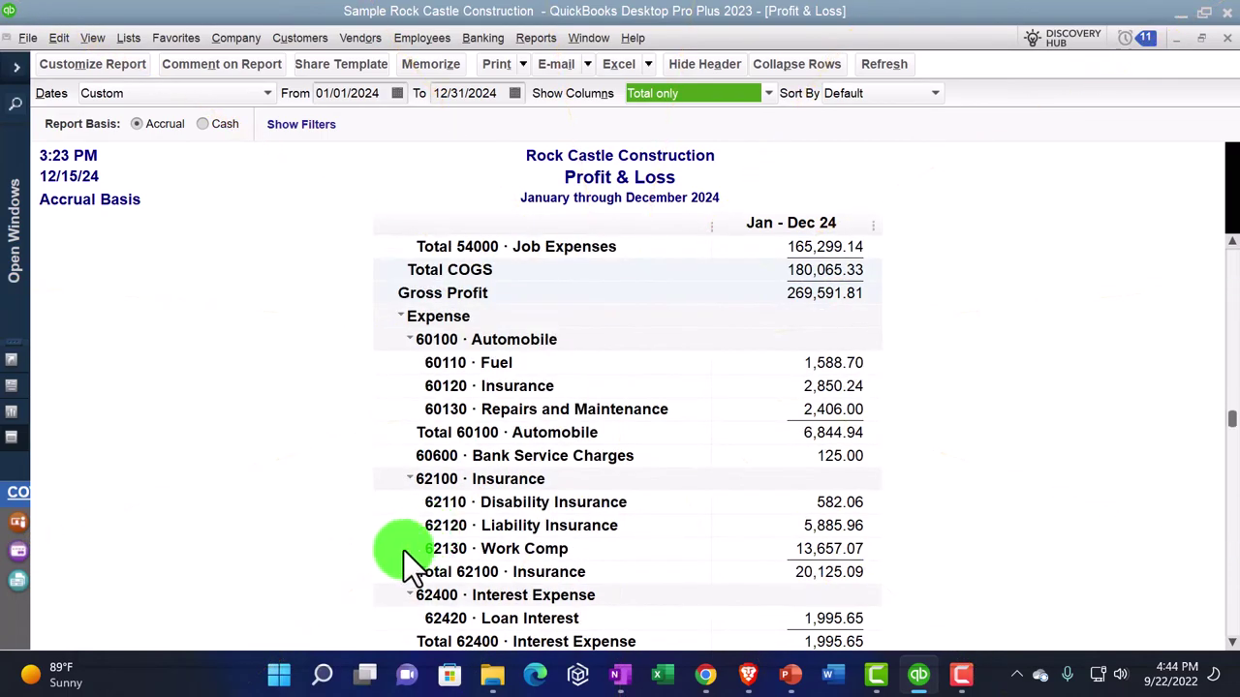
pyautogui.scroll(-1, 414, 562)
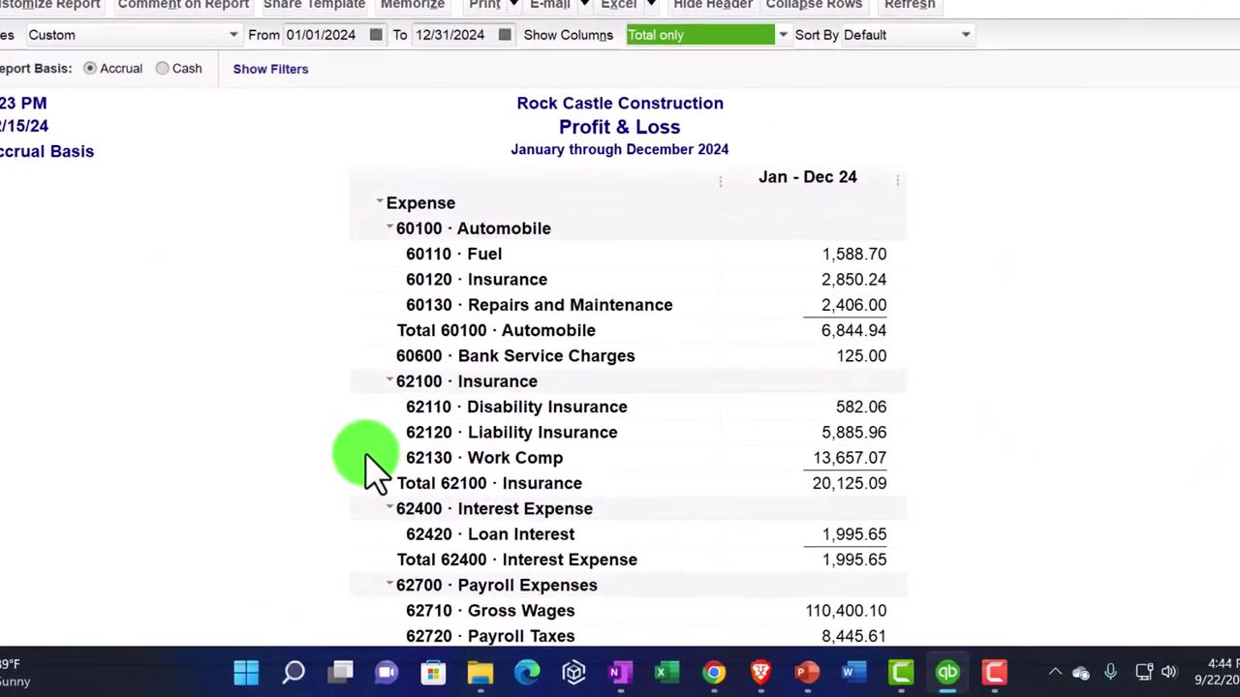
pyautogui.scroll(-1, 391, 488)
pyautogui.scroll(-1, 383, 501)
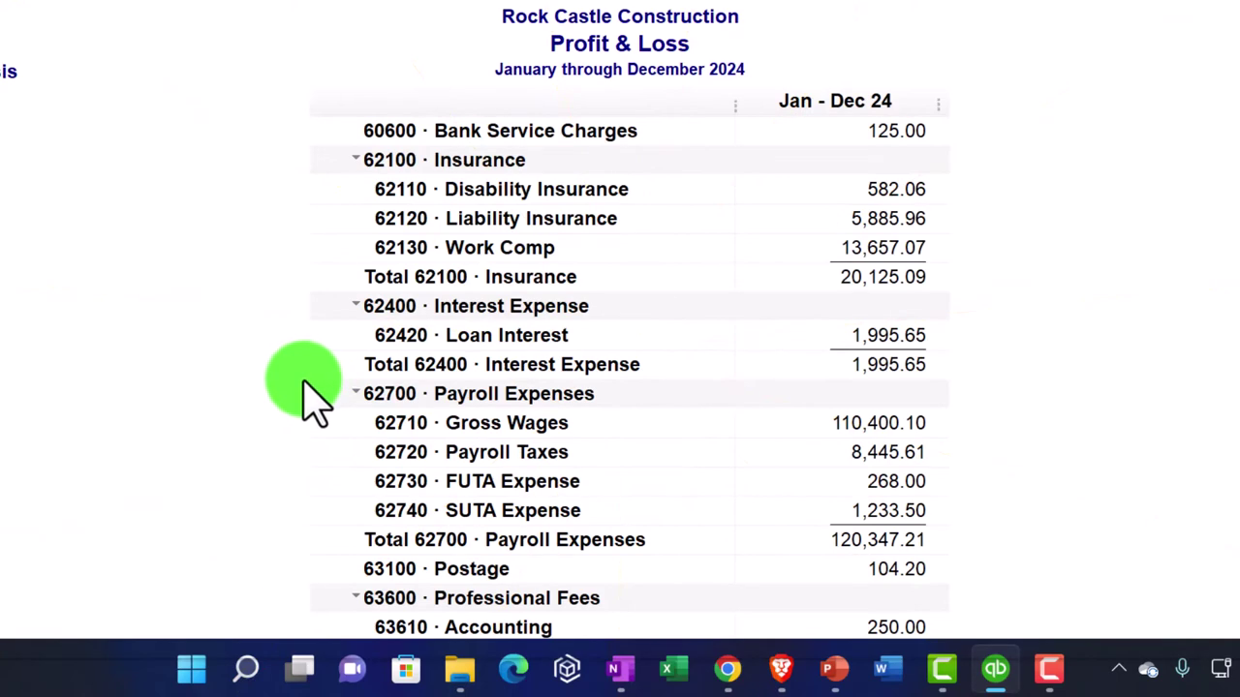
pyautogui.scroll(-4, 304, 383)
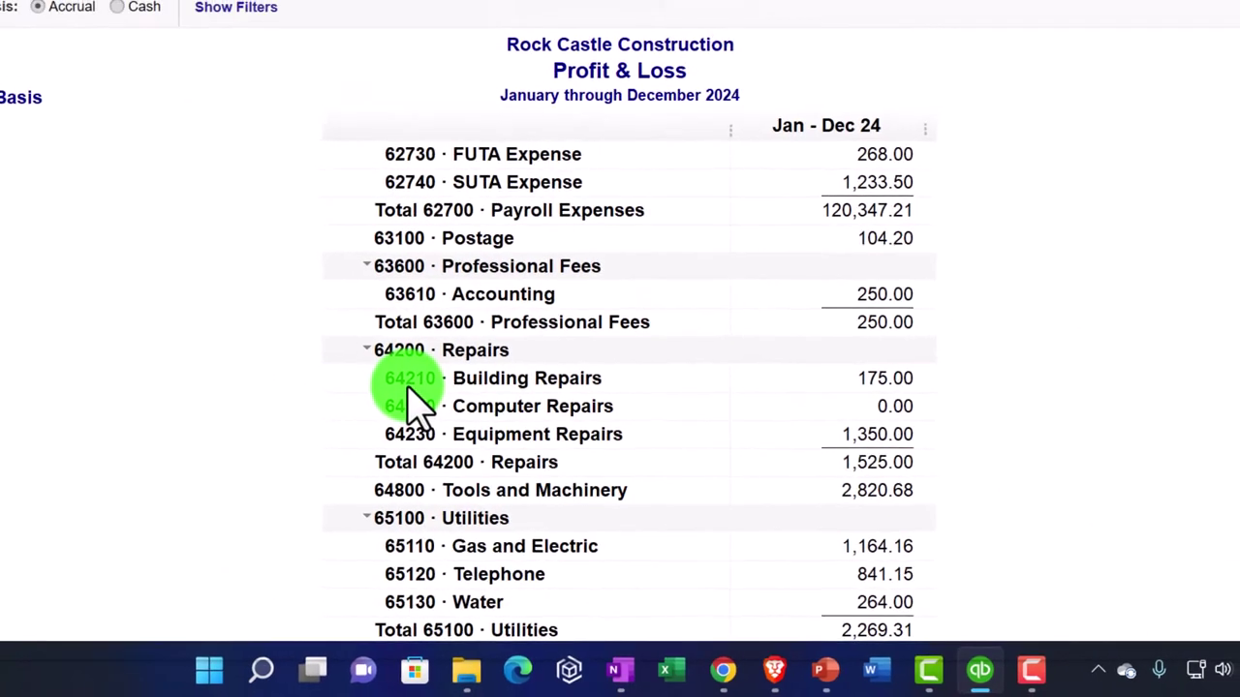
# Drill down from the Building Repairs amount to the 12/12/2024 Lew Plumbing bill and run its Transaction Journal.
pyautogui.doubleClick(877, 387)
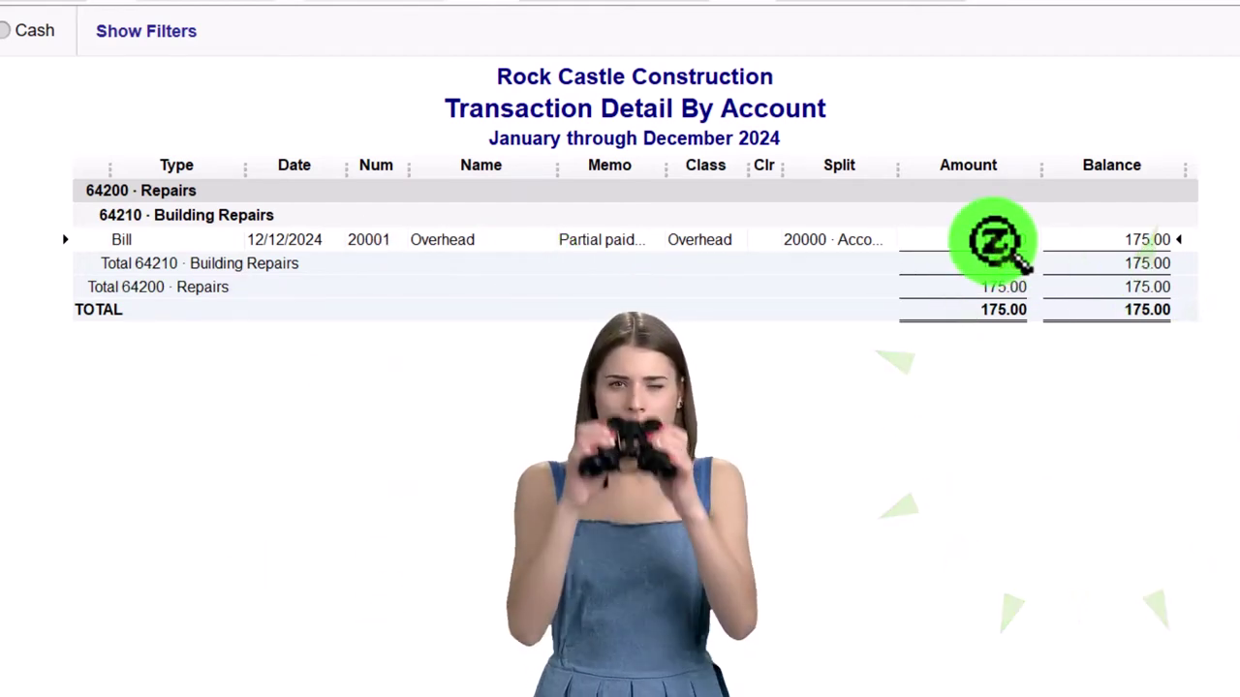
pyautogui.doubleClick(993, 242)
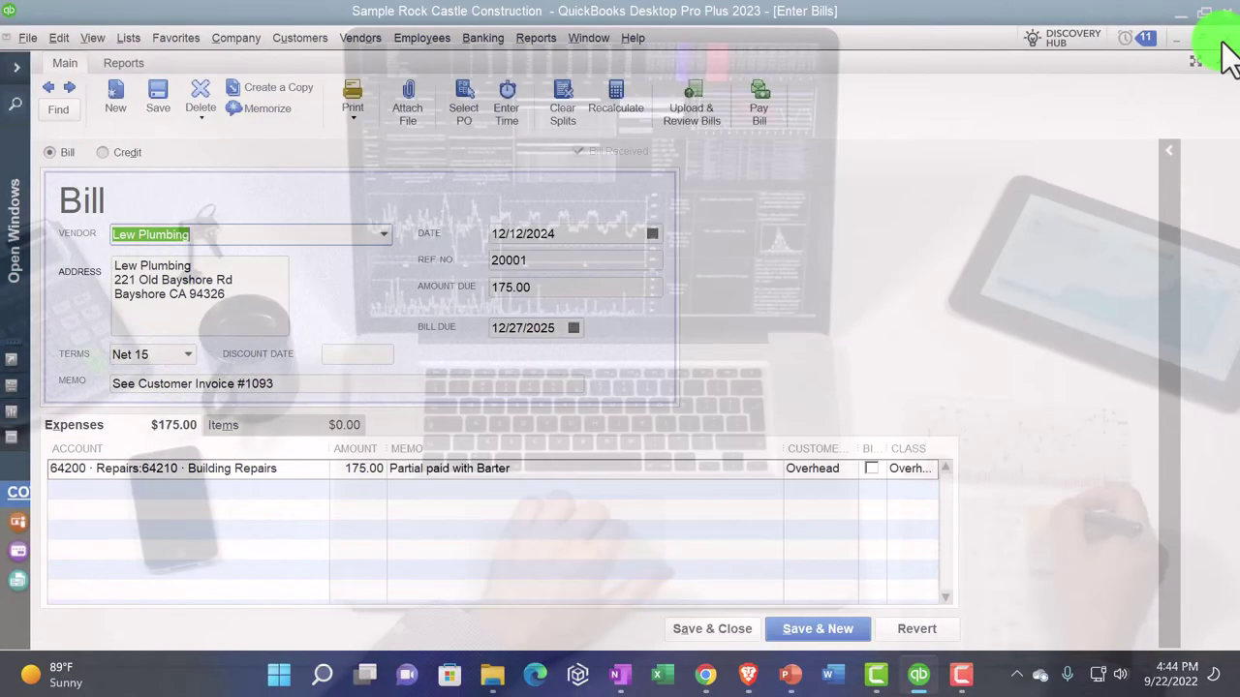
pyautogui.click(126, 63)
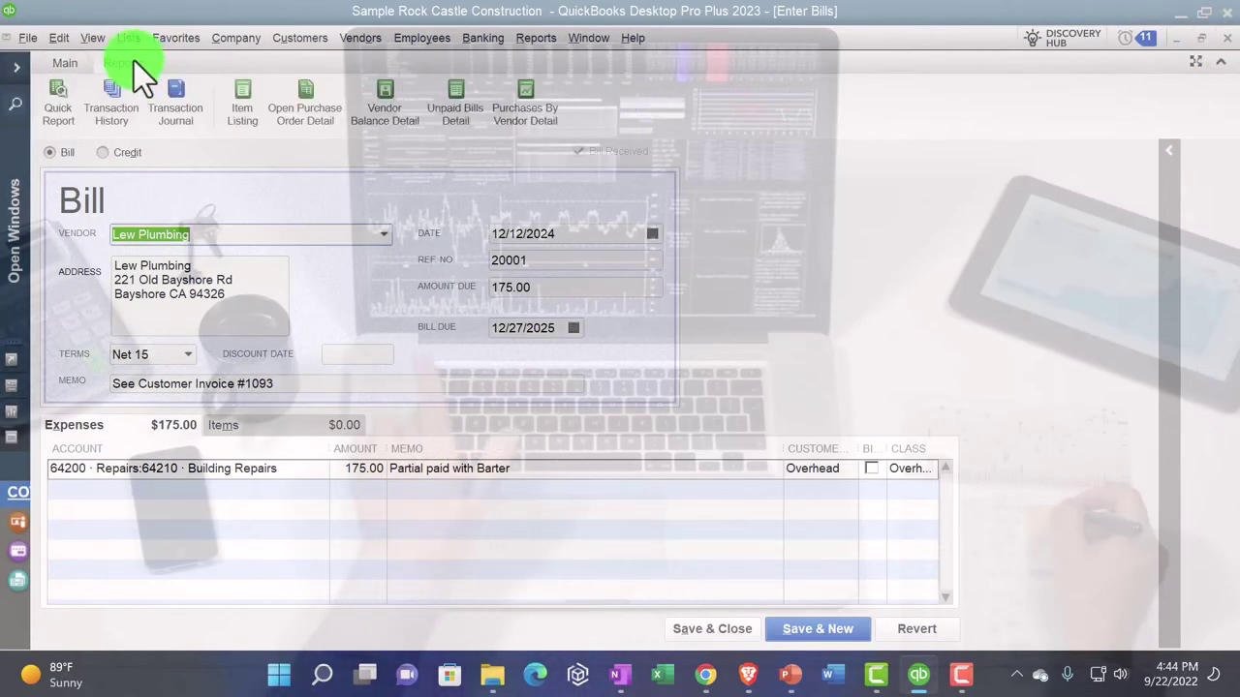
pyautogui.click(176, 126)
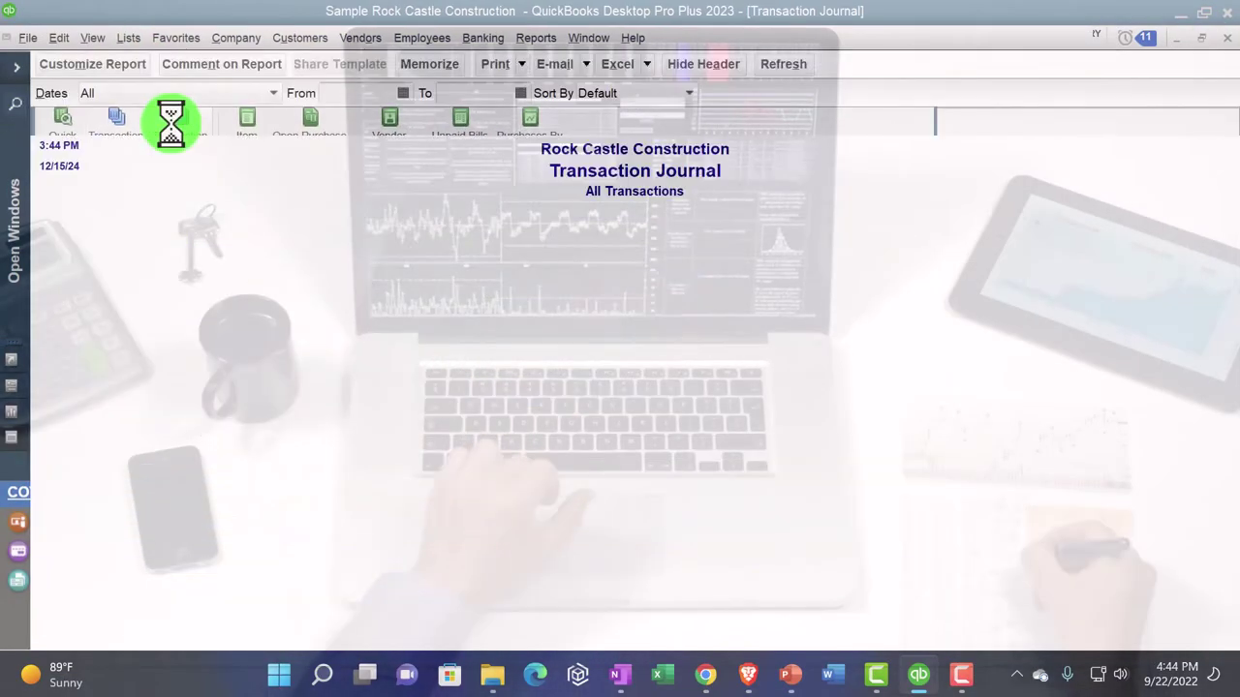
# Close the Transaction Journal, the bill and the Transaction Detail By Account report to return to the Profit & Loss.
pyautogui.click(1224, 39)
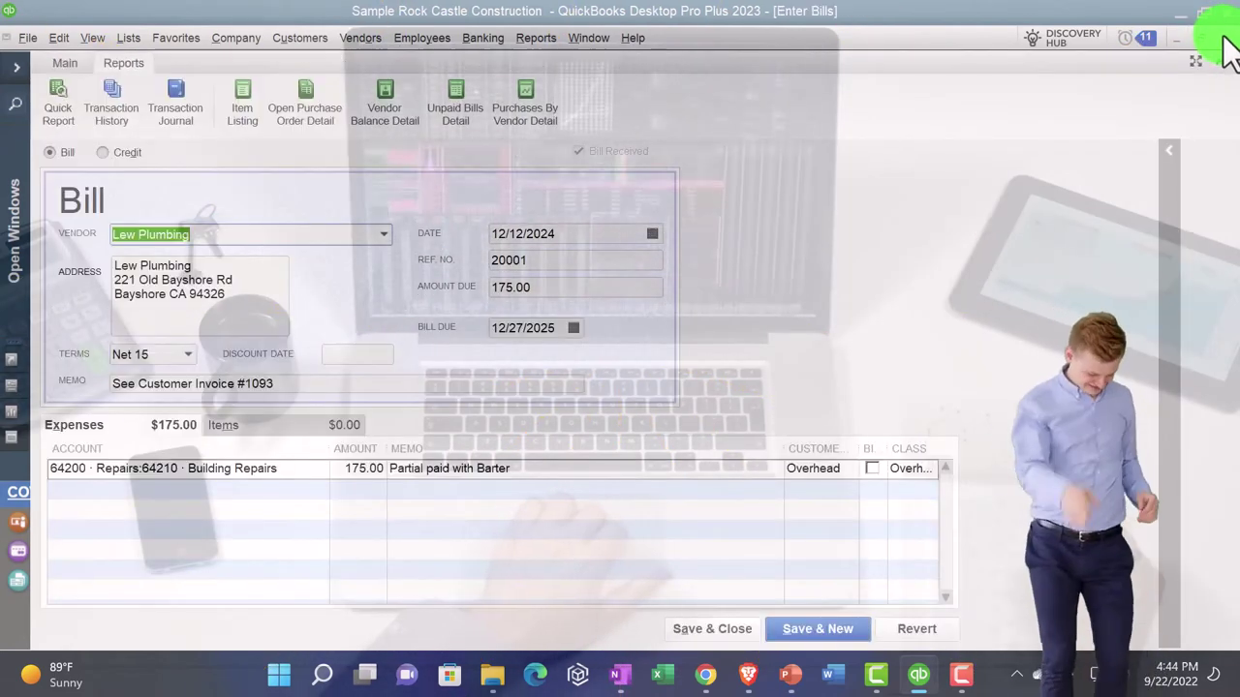
pyautogui.click(1225, 39)
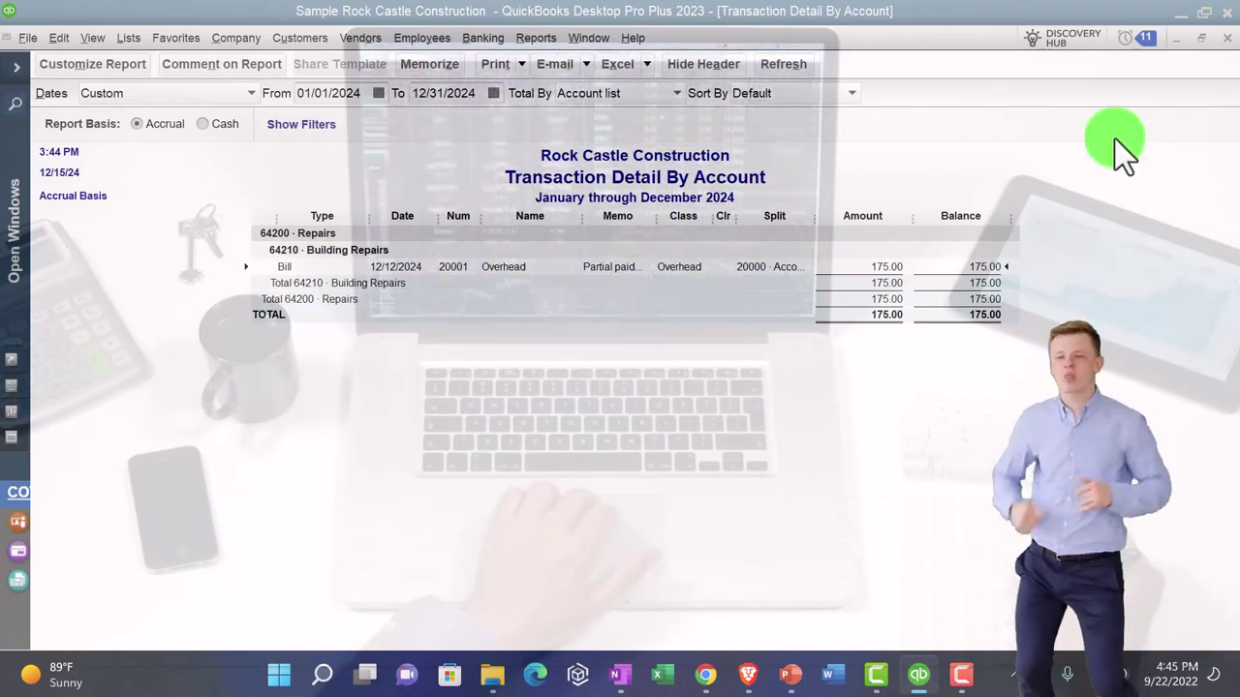
pyautogui.click(1227, 37)
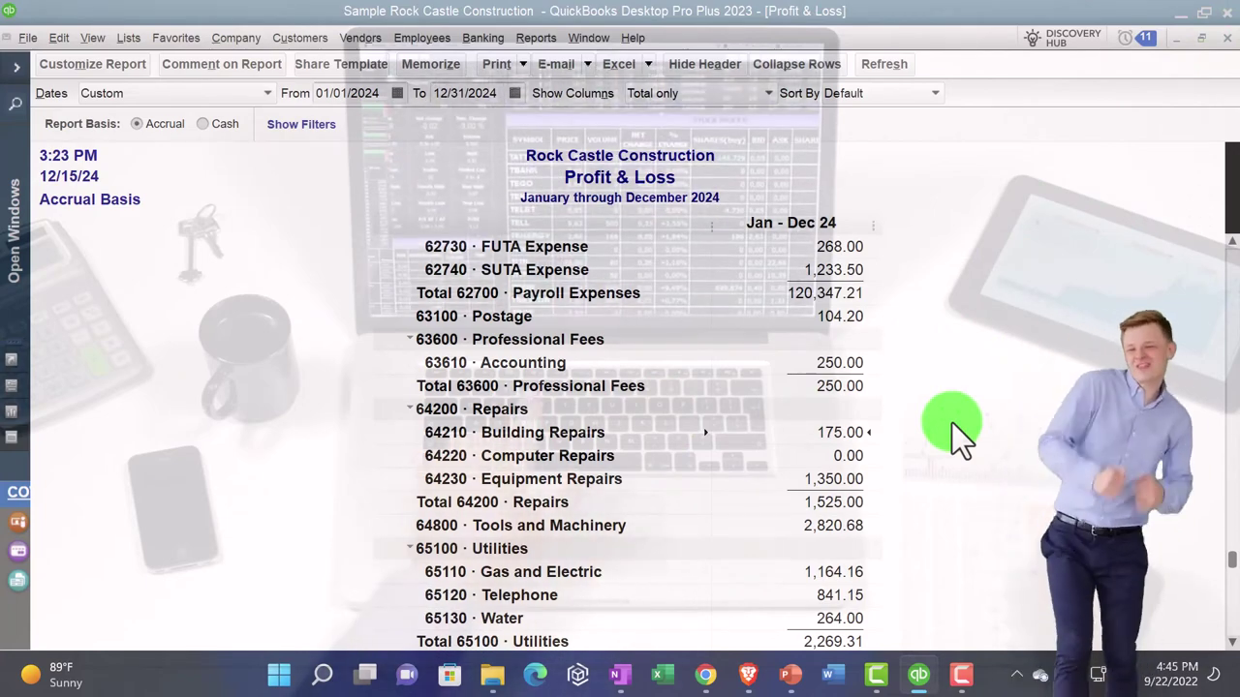
# Look over the whole Profit & Loss report from income through expenses to Net Income, and return to its beginning.
pyautogui.scroll(8, 952, 423)
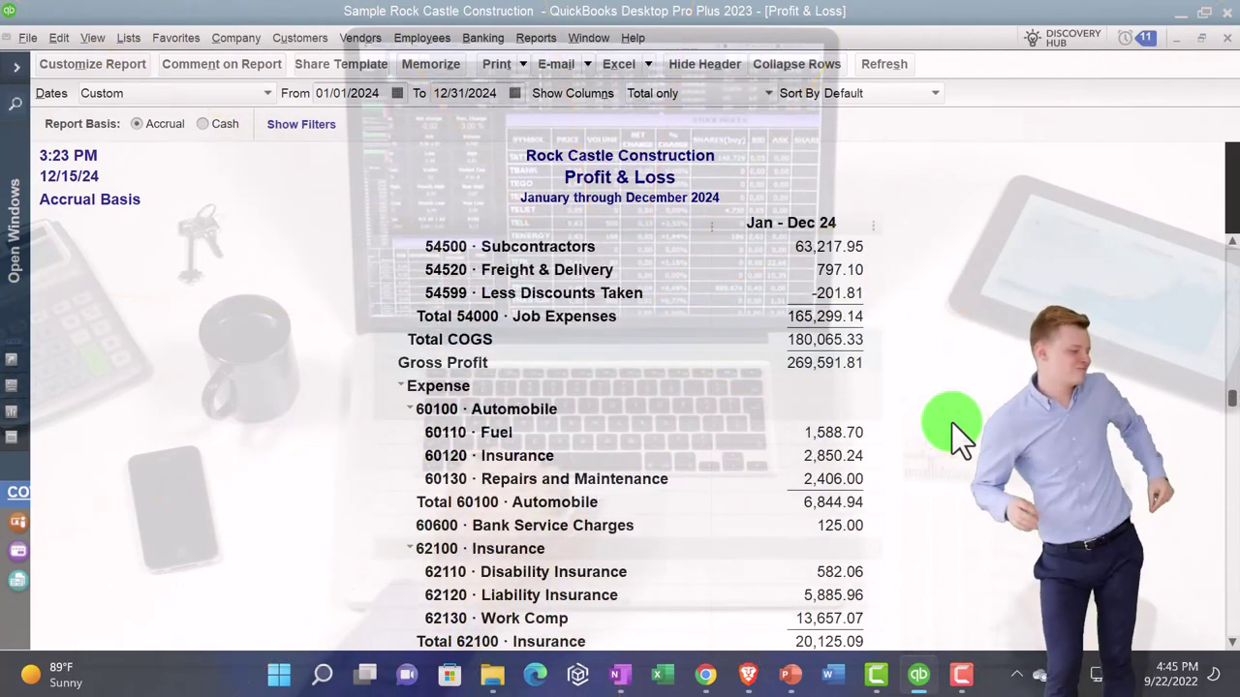
pyautogui.scroll(6, 953, 424)
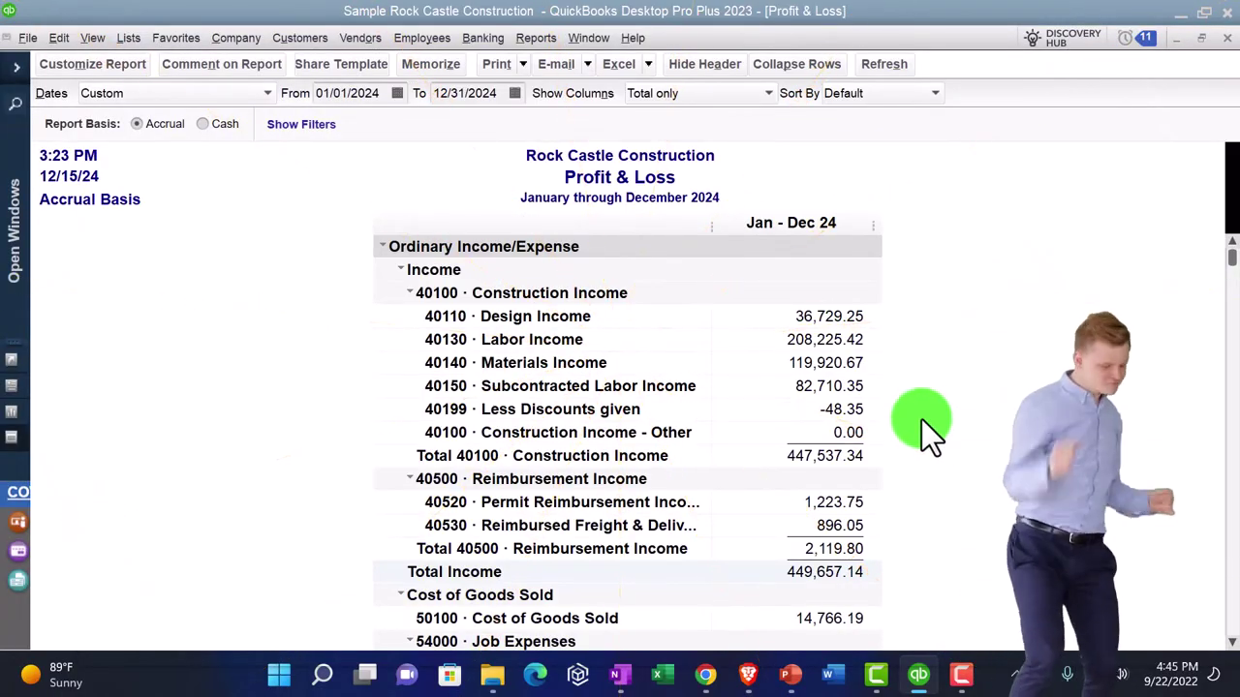
pyautogui.scroll(-8, 921, 420)
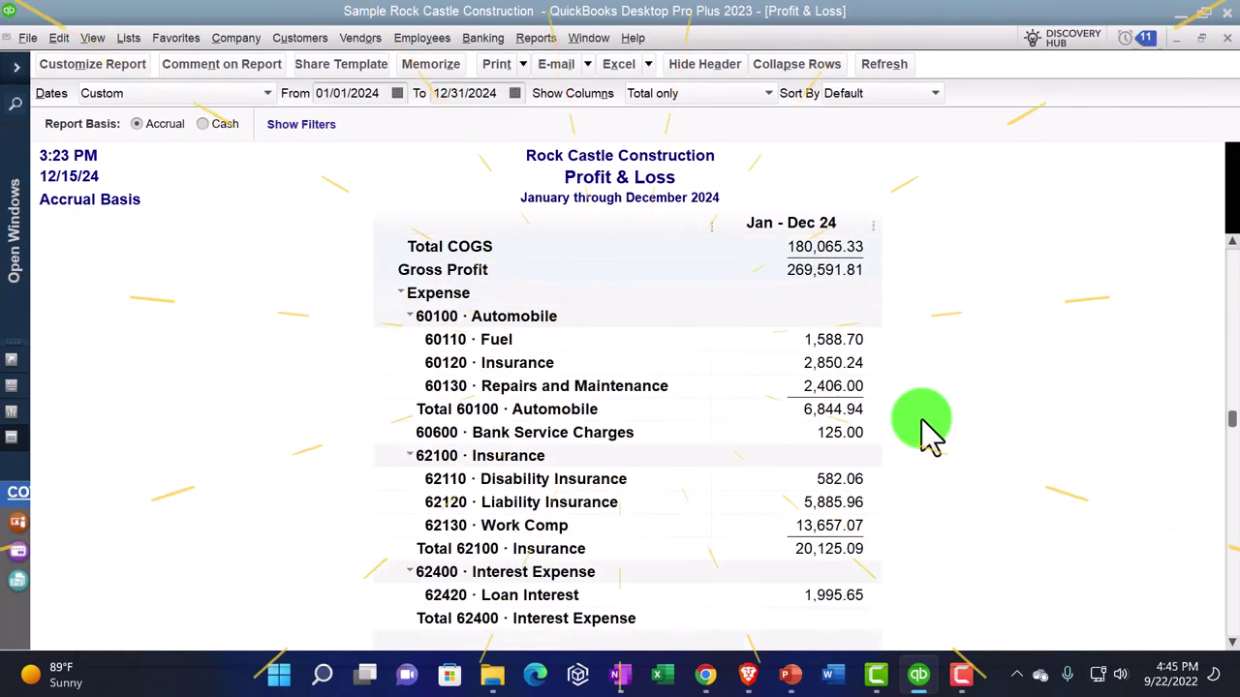
pyautogui.scroll(-1, 925, 431)
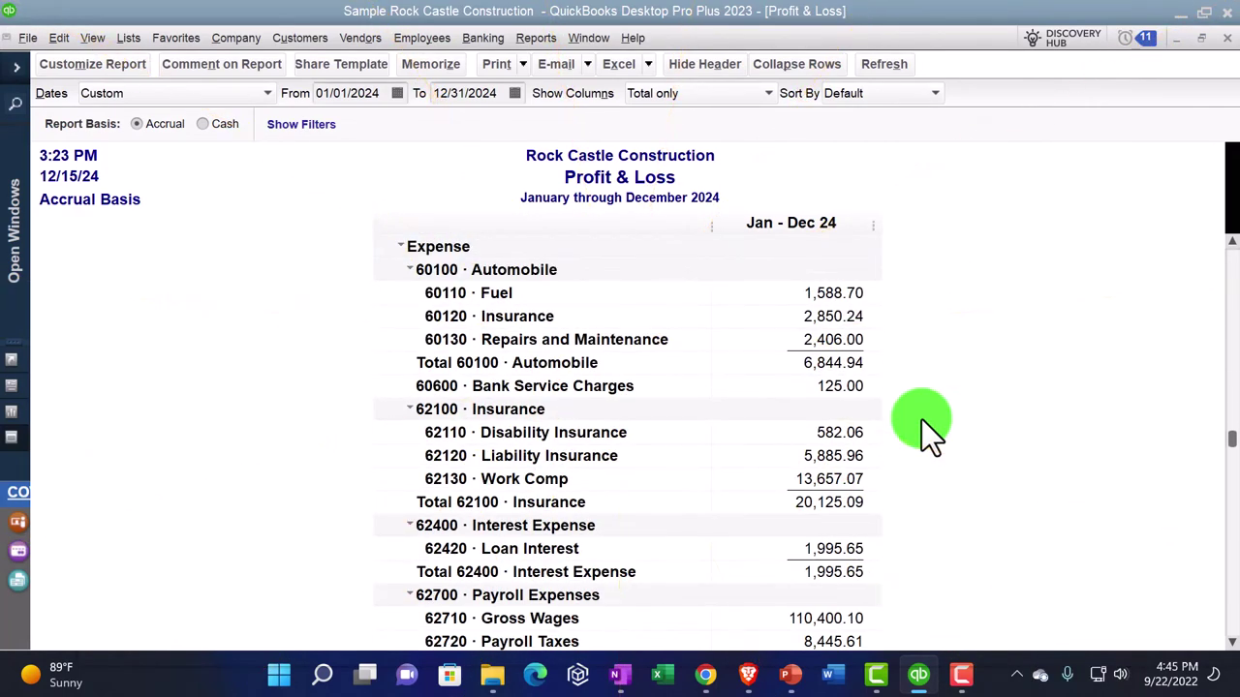
pyautogui.scroll(-10, 921, 420)
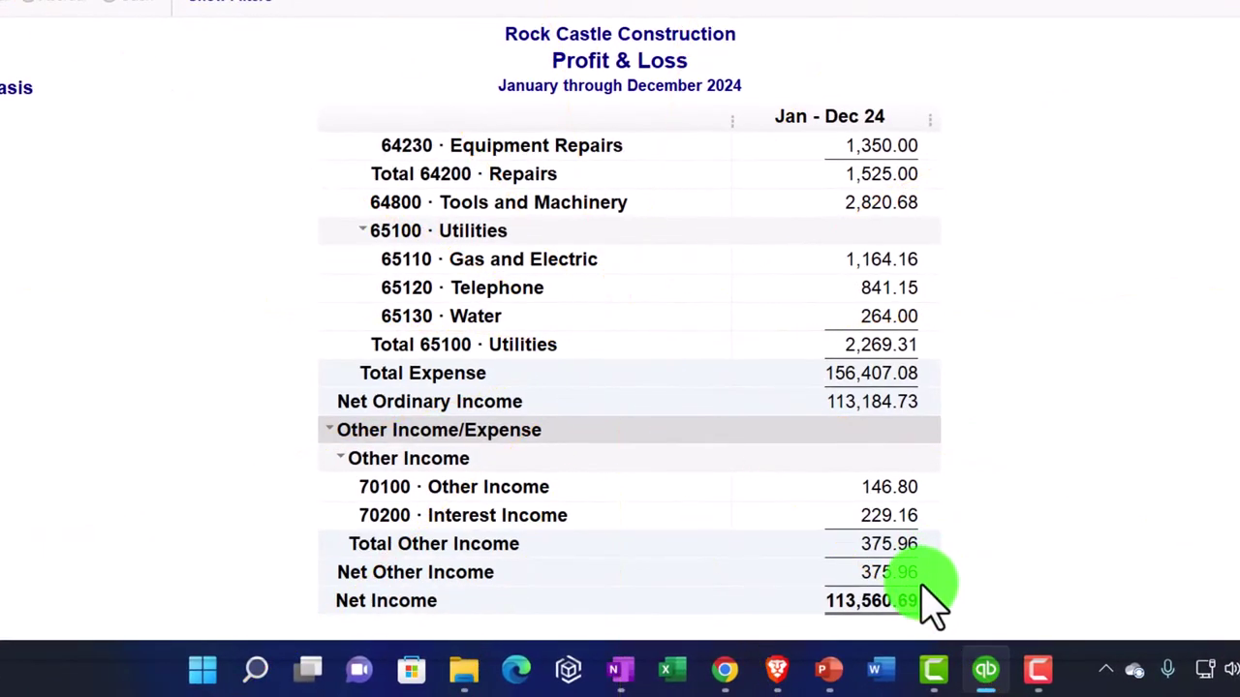
pyautogui.scroll(15, 931, 596)
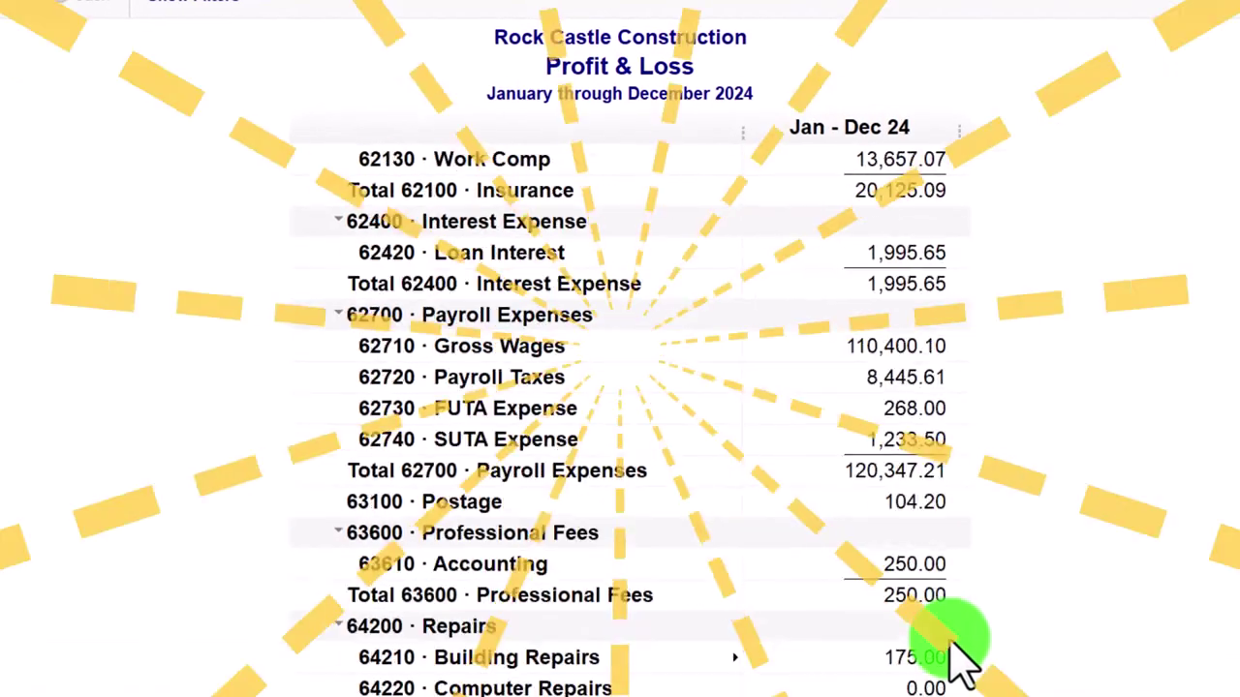
pyautogui.scroll(5, 949, 654)
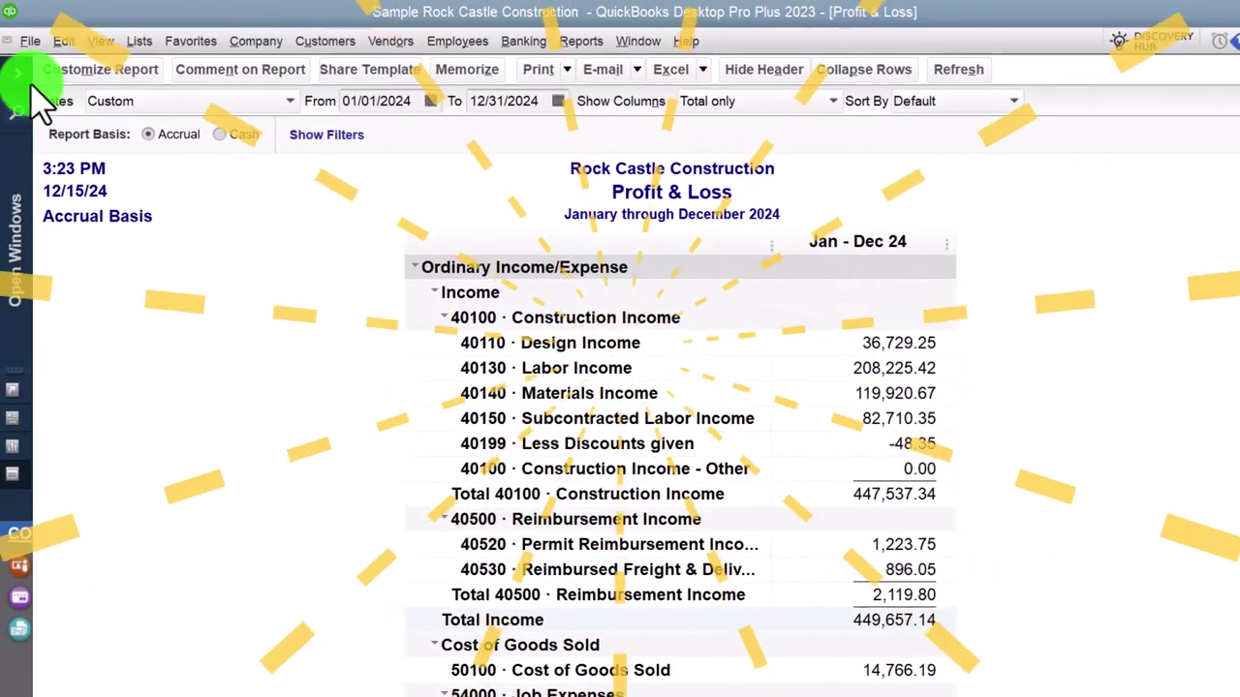
# Switch to the Balance Sheet, expand its Assets section, and look through the asset accounts down to Total Assets.
pyautogui.click(22, 80)
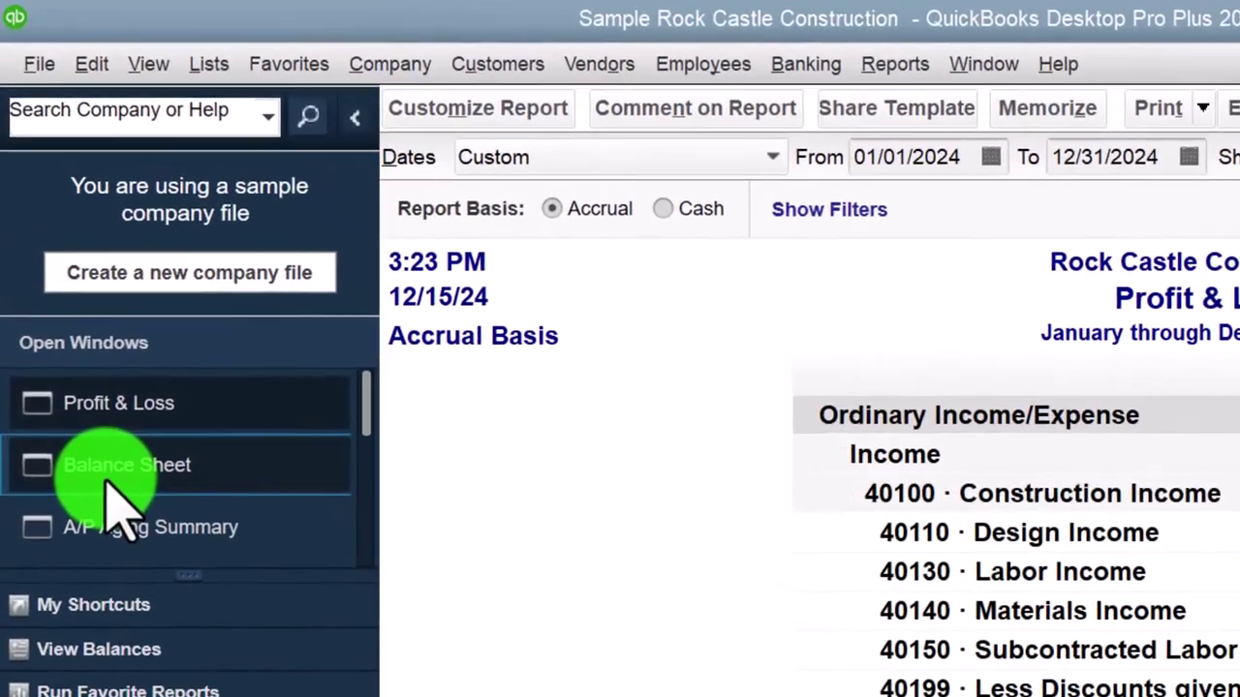
pyautogui.click(68, 305)
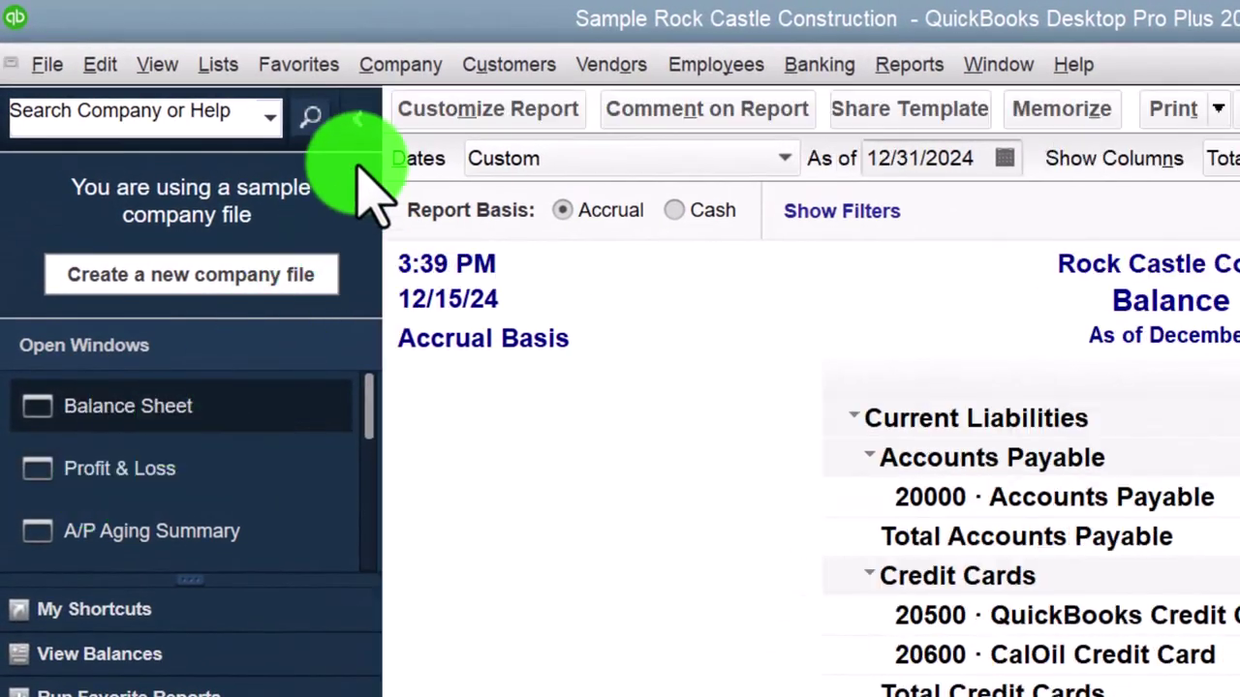
pyautogui.click(356, 124)
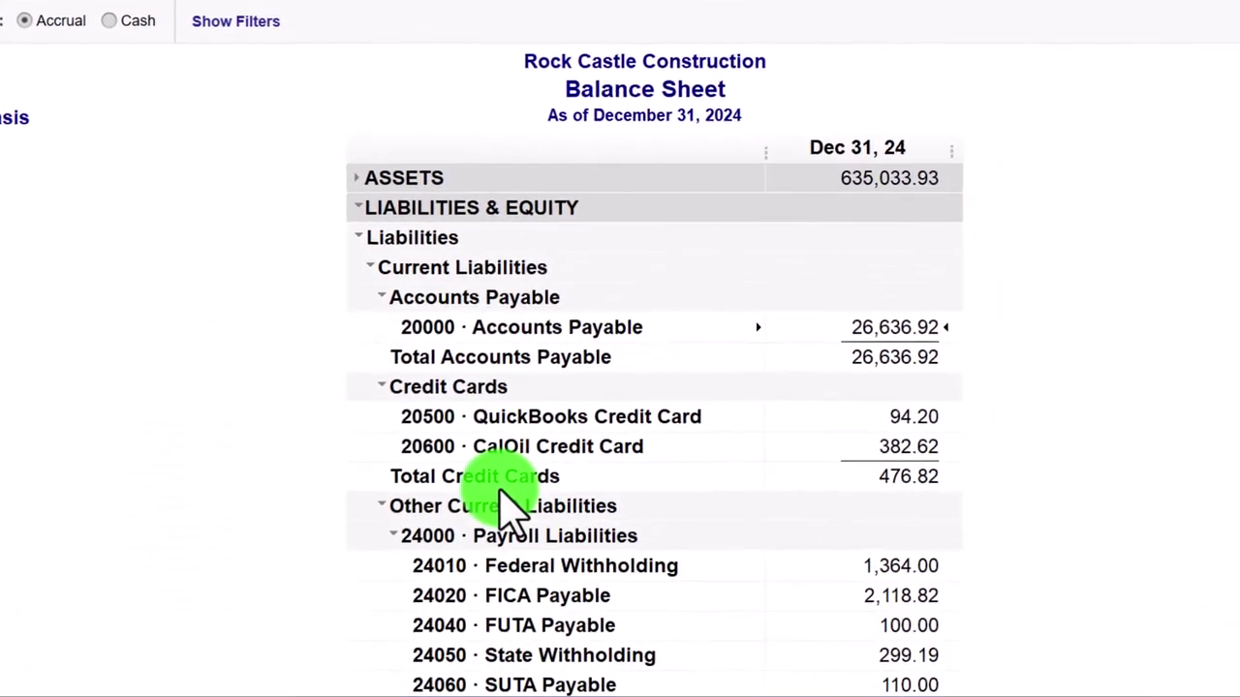
pyautogui.click(358, 178)
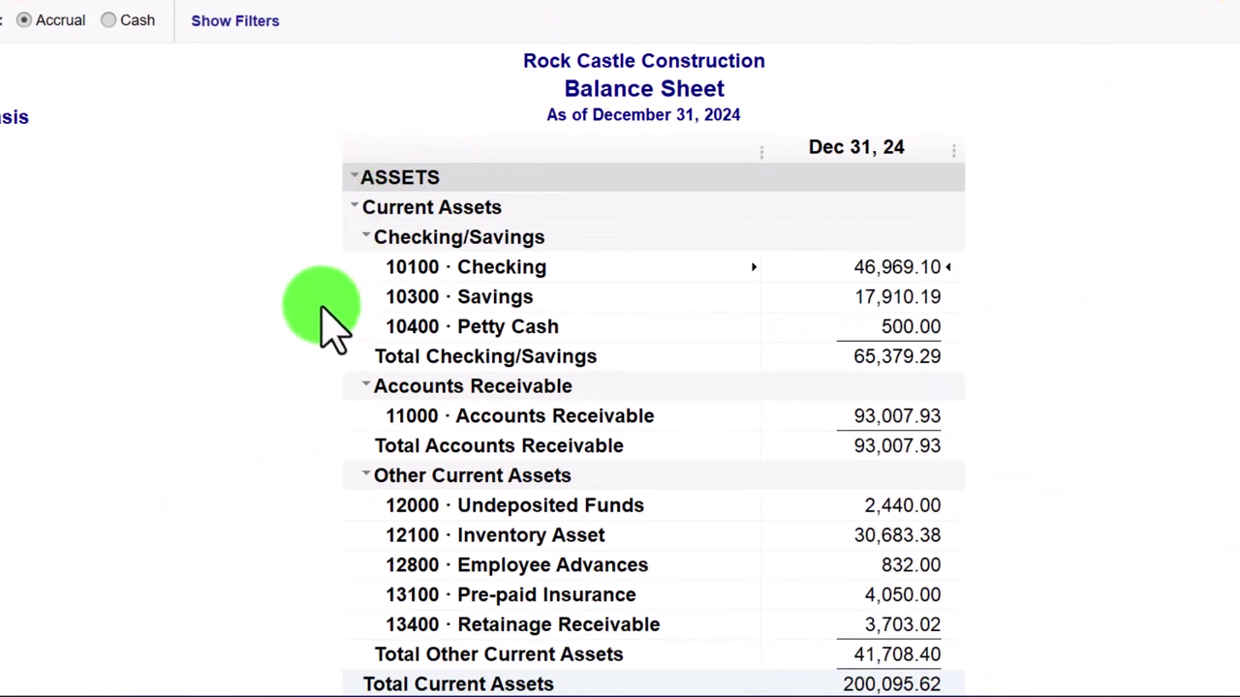
pyautogui.scroll(-5, 281, 378)
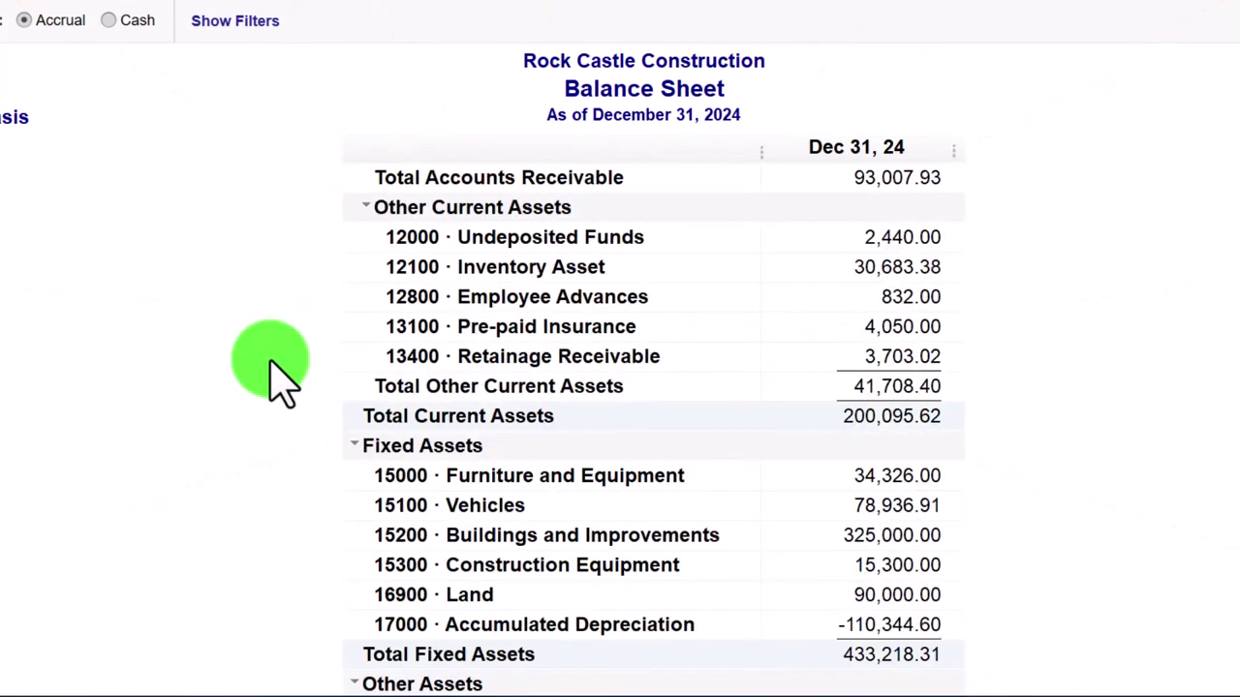
pyautogui.scroll(-2, 281, 377)
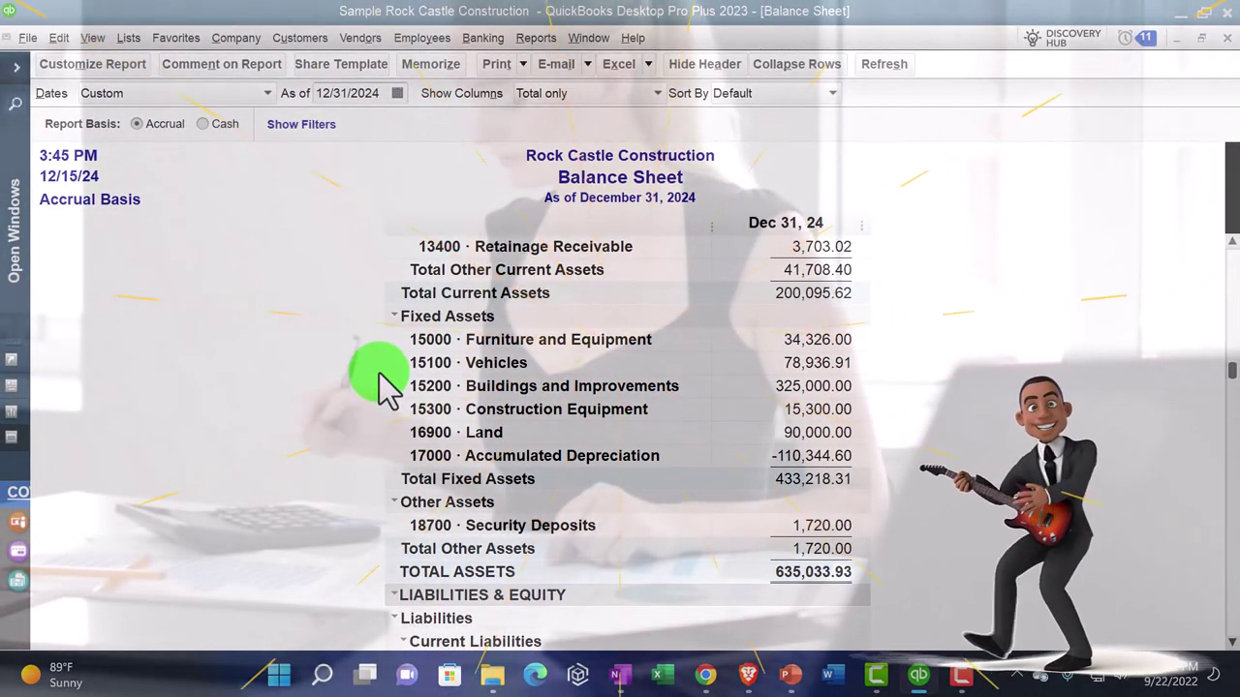
pyautogui.scroll(6, 308, 396)
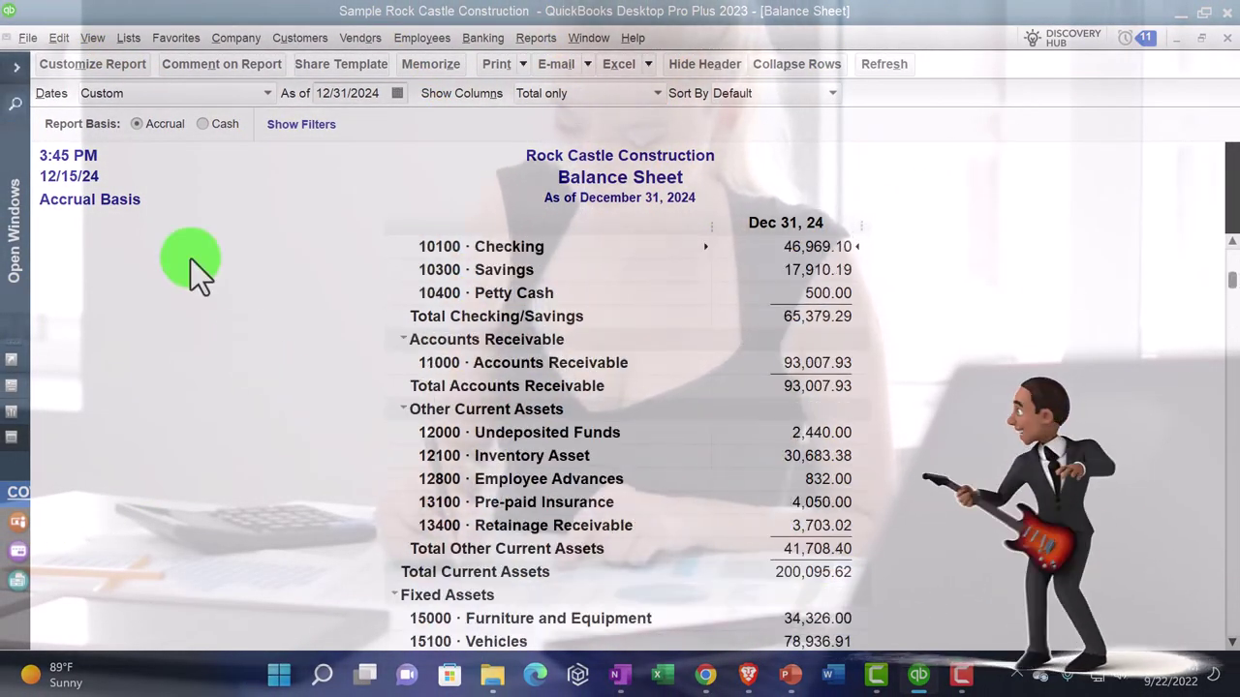
# Return to the Home Page through the open windows list and collapse the sidebar.
pyautogui.click(16, 67)
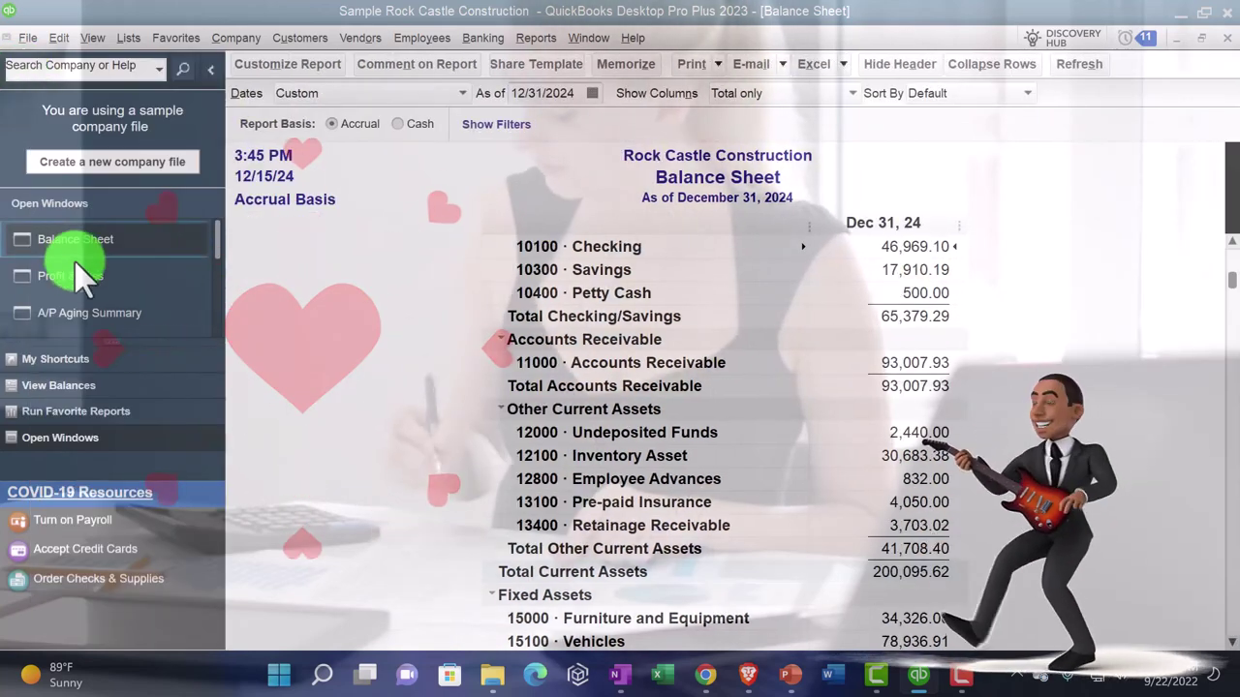
pyautogui.scroll(-3, 83, 276)
pyautogui.click(85, 277)
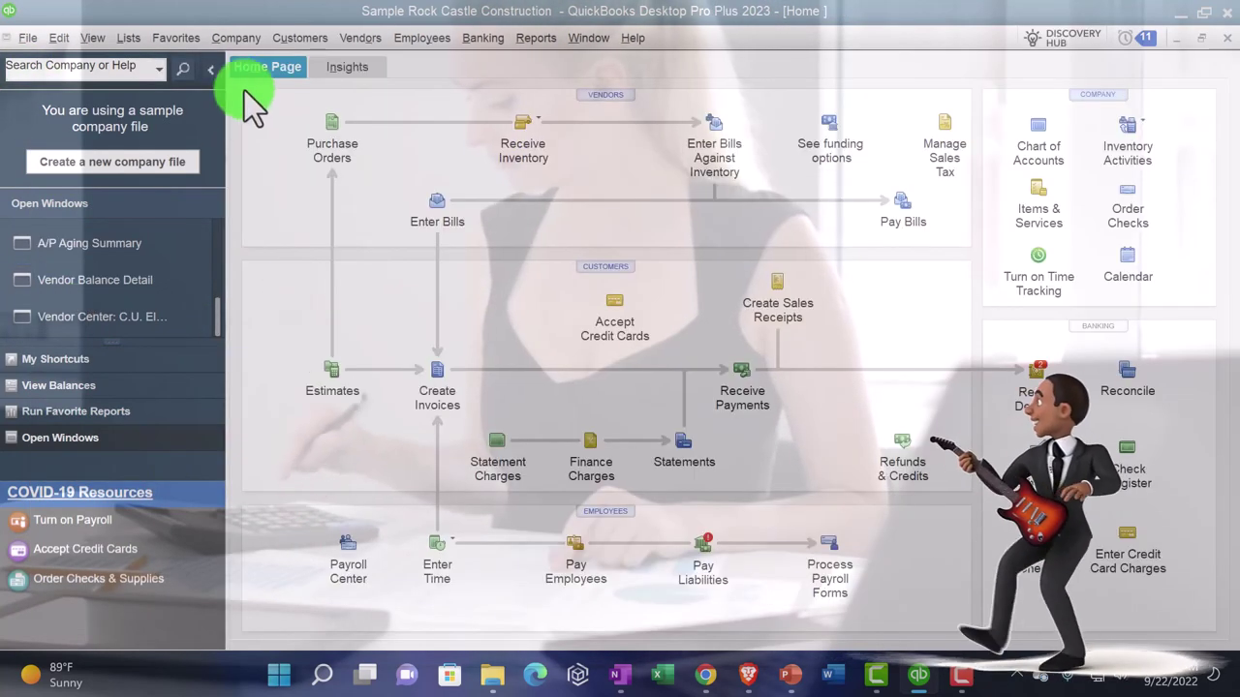
pyautogui.click(211, 70)
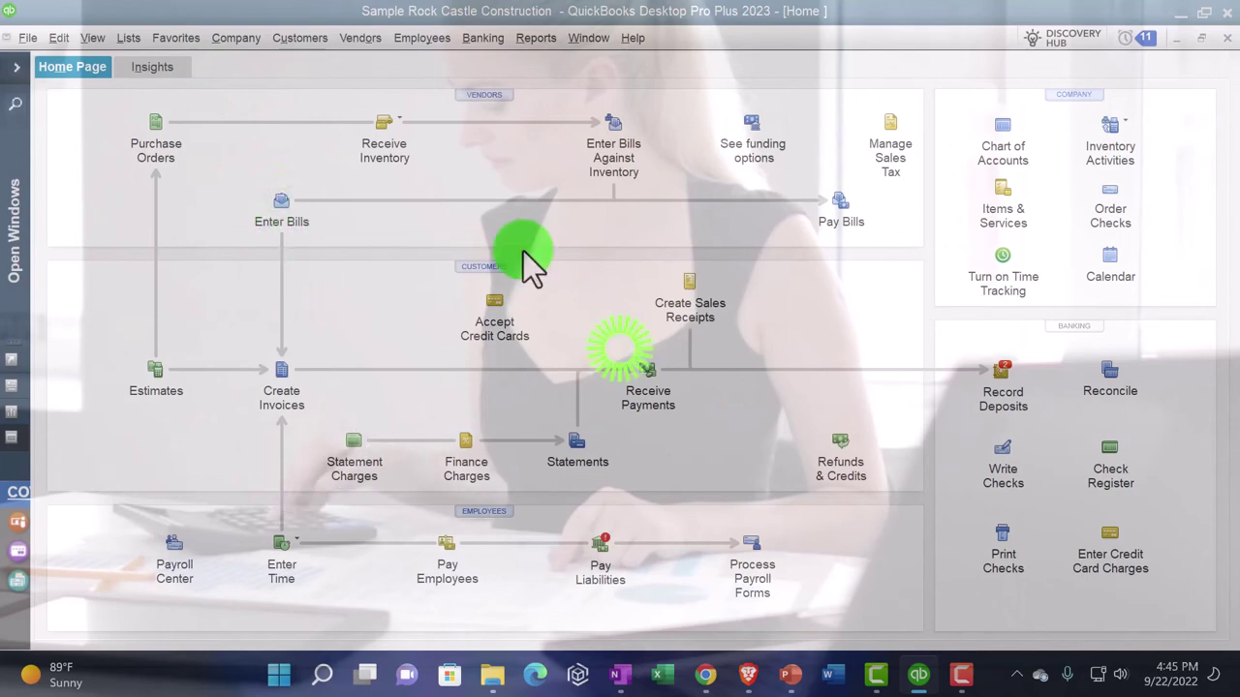